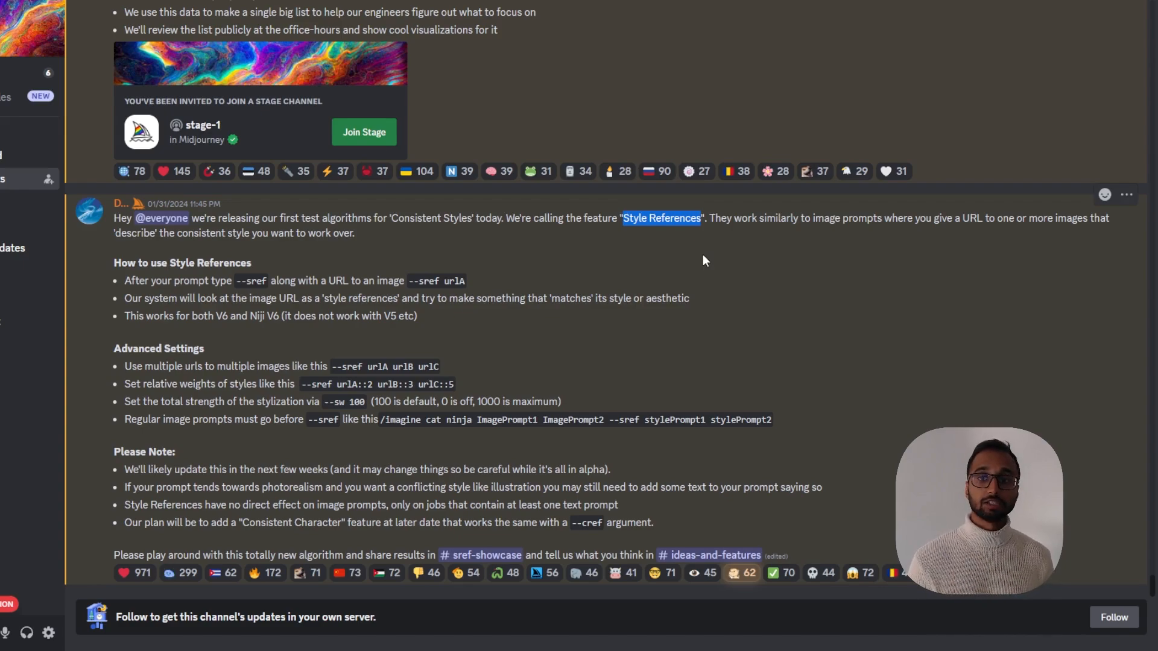
# Read the Style References announcement's instructions on adding --sref with an image URL after the prompt
pyautogui.click(713, 219)
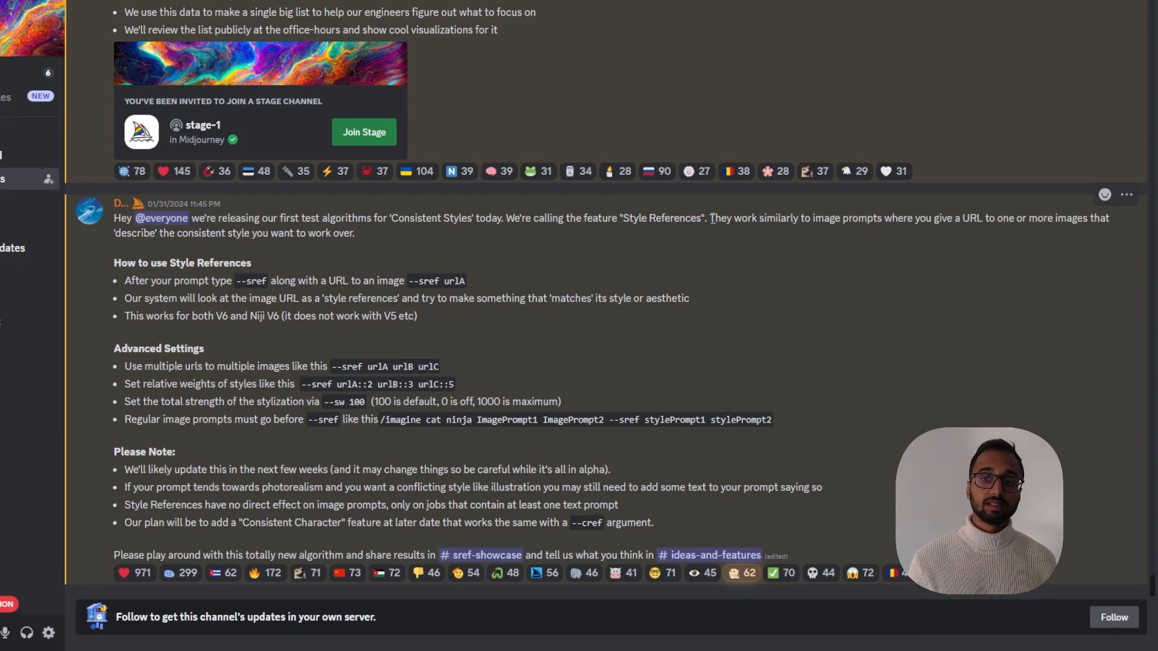
pyautogui.moveTo(712, 218); pyautogui.dragTo(808, 224)
pyautogui.click(821, 223)
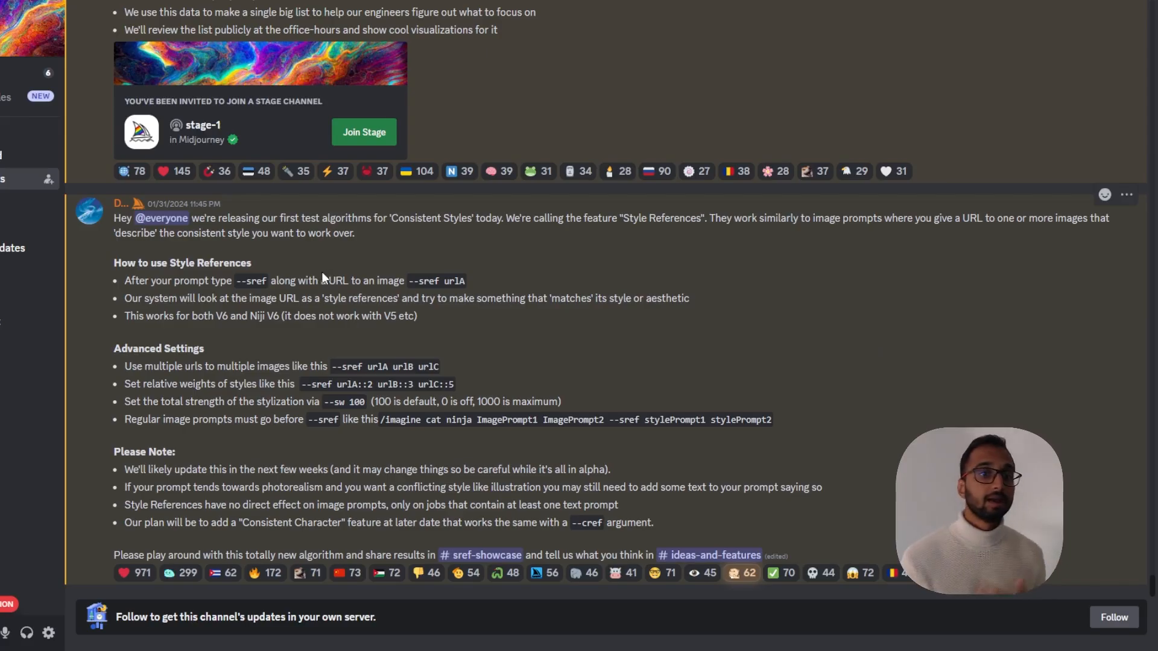
pyautogui.moveTo(134, 280); pyautogui.dragTo(423, 318)
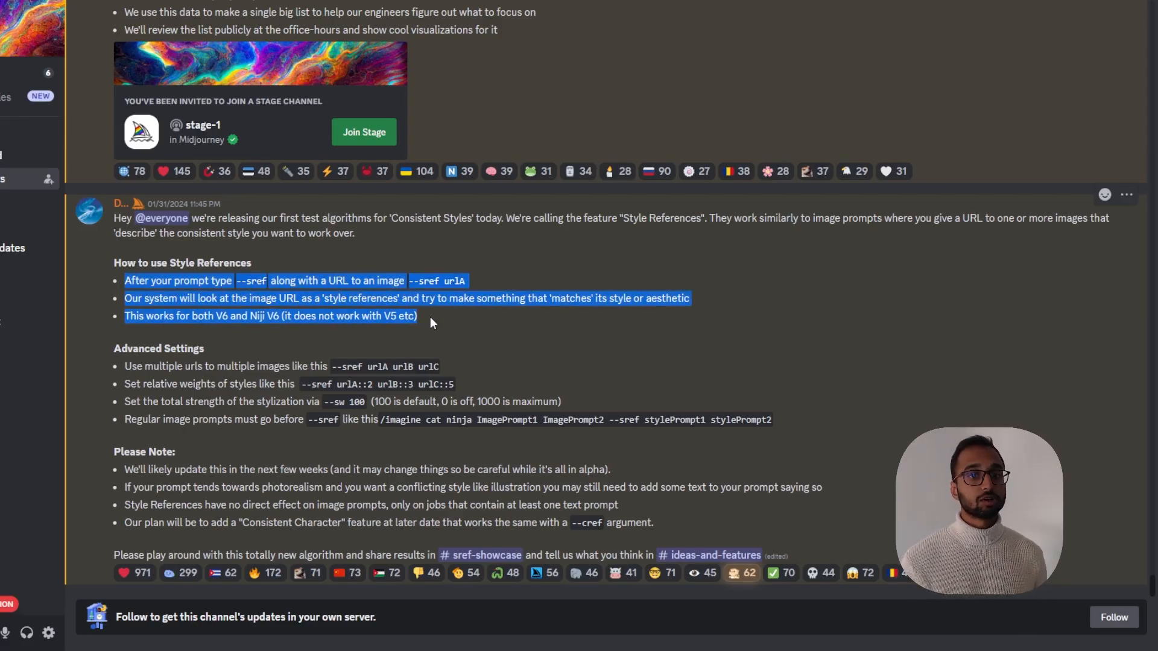
pyautogui.click(281, 311)
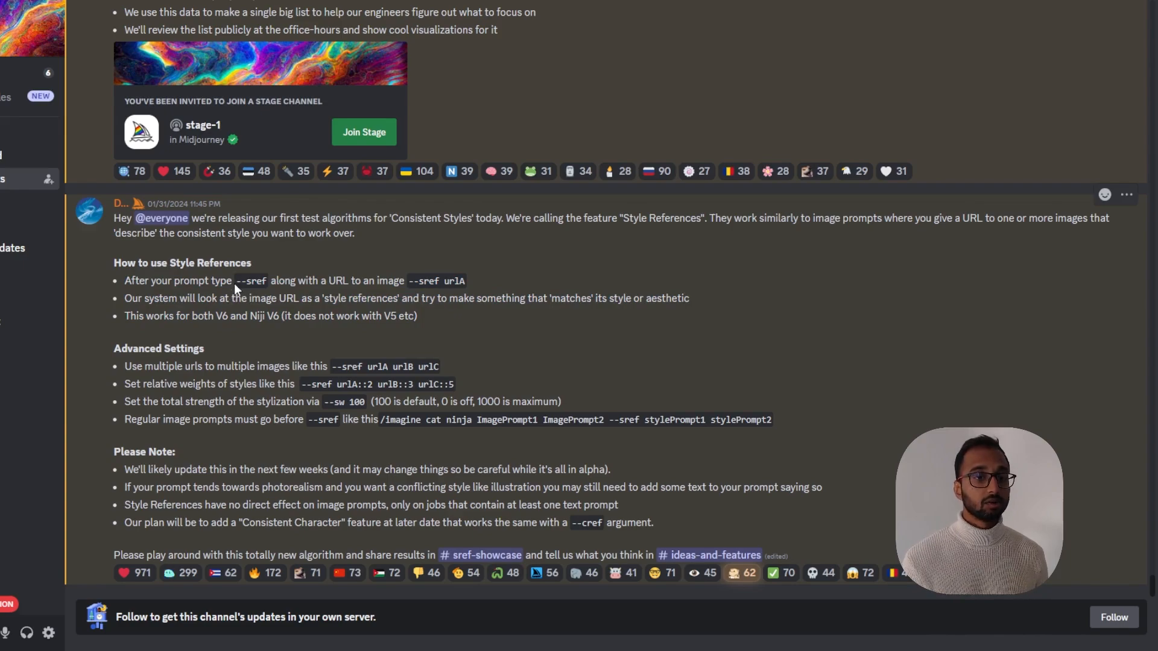
pyautogui.moveTo(235, 284); pyautogui.dragTo(266, 284)
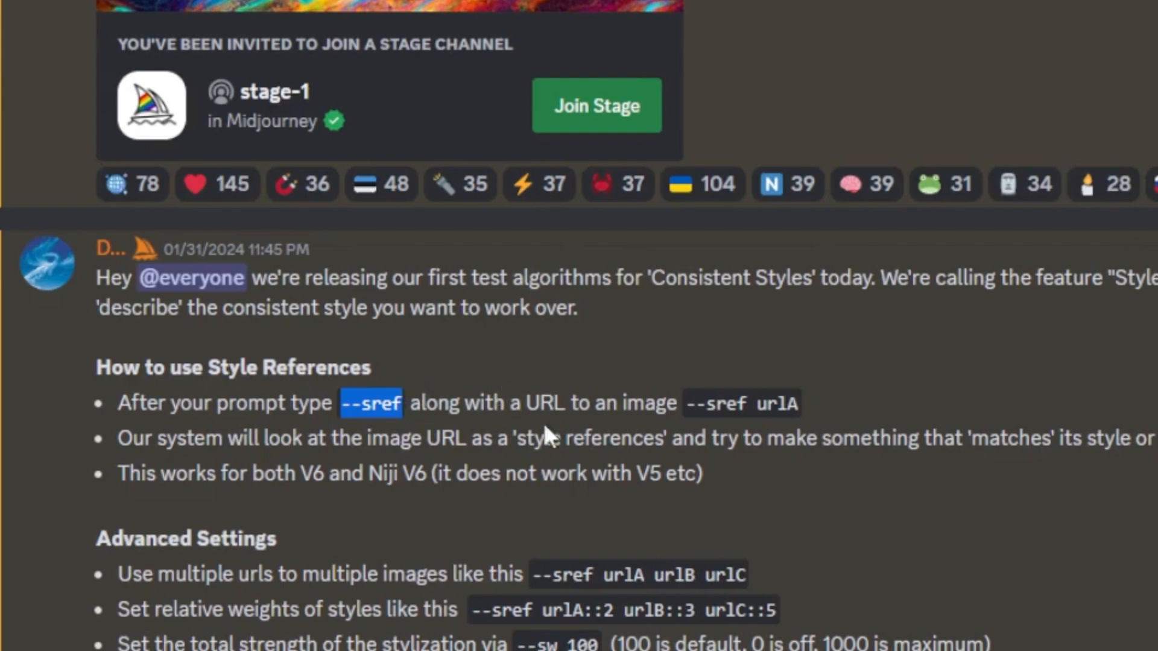
pyautogui.moveTo(713, 405); pyautogui.dragTo(798, 411)
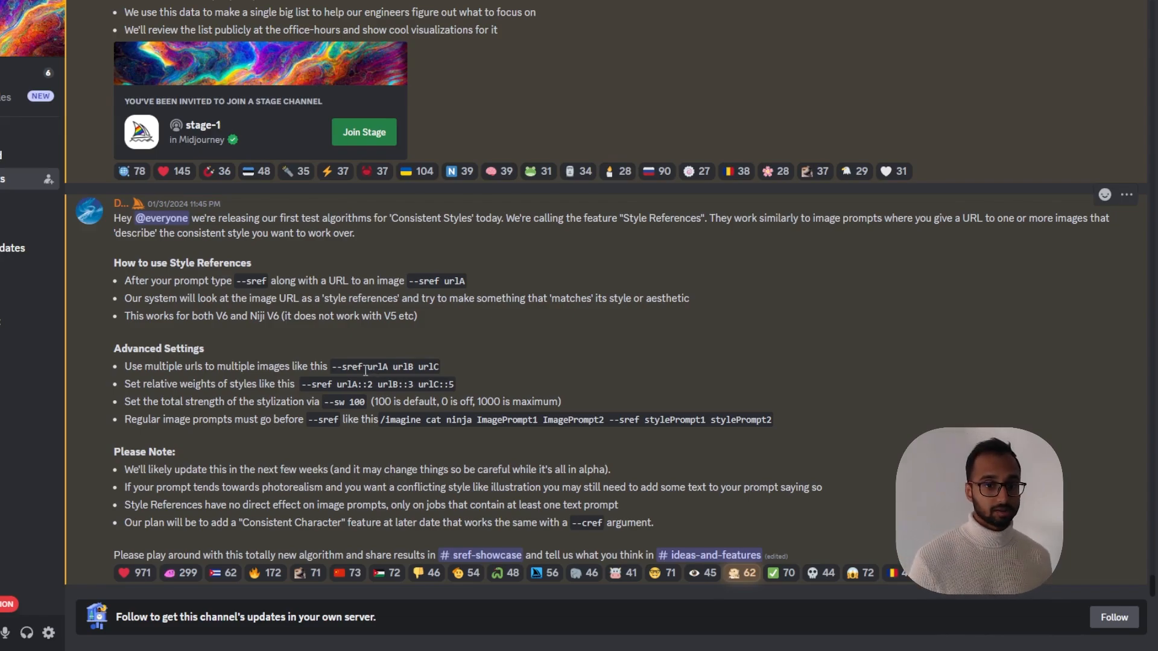
# Examine the Advanced Settings for multiple --sref URLs, relative style weights, and the --sw stylization strength
pyautogui.moveTo(331, 366); pyautogui.dragTo(439, 366)
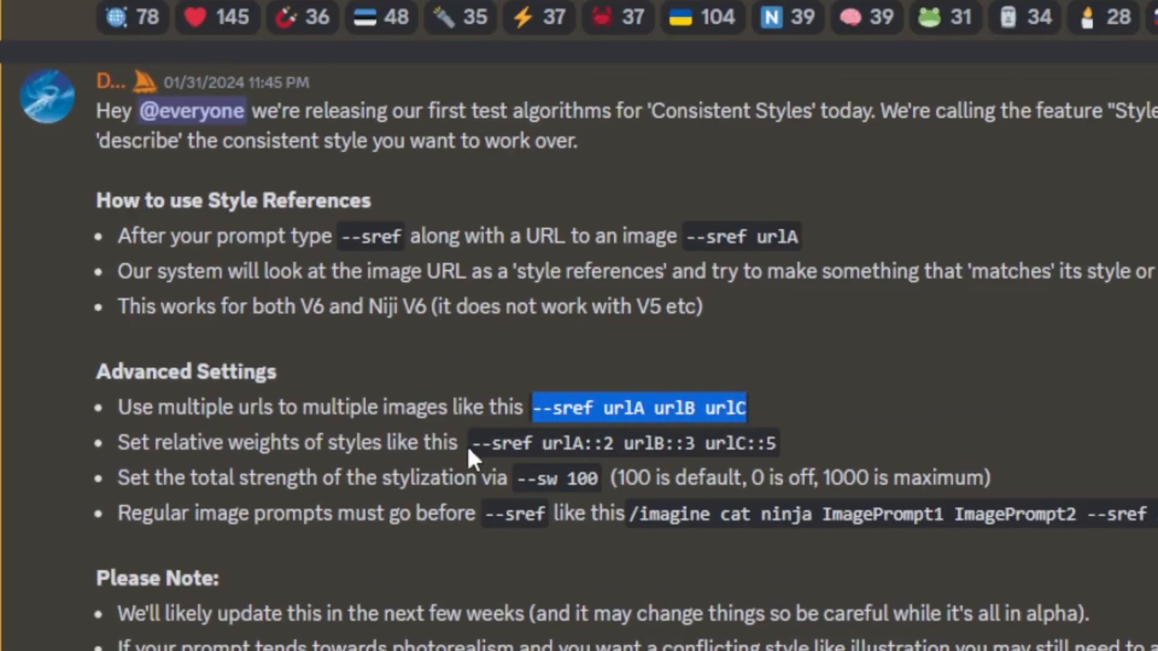
pyautogui.moveTo(472, 444); pyautogui.dragTo(766, 449)
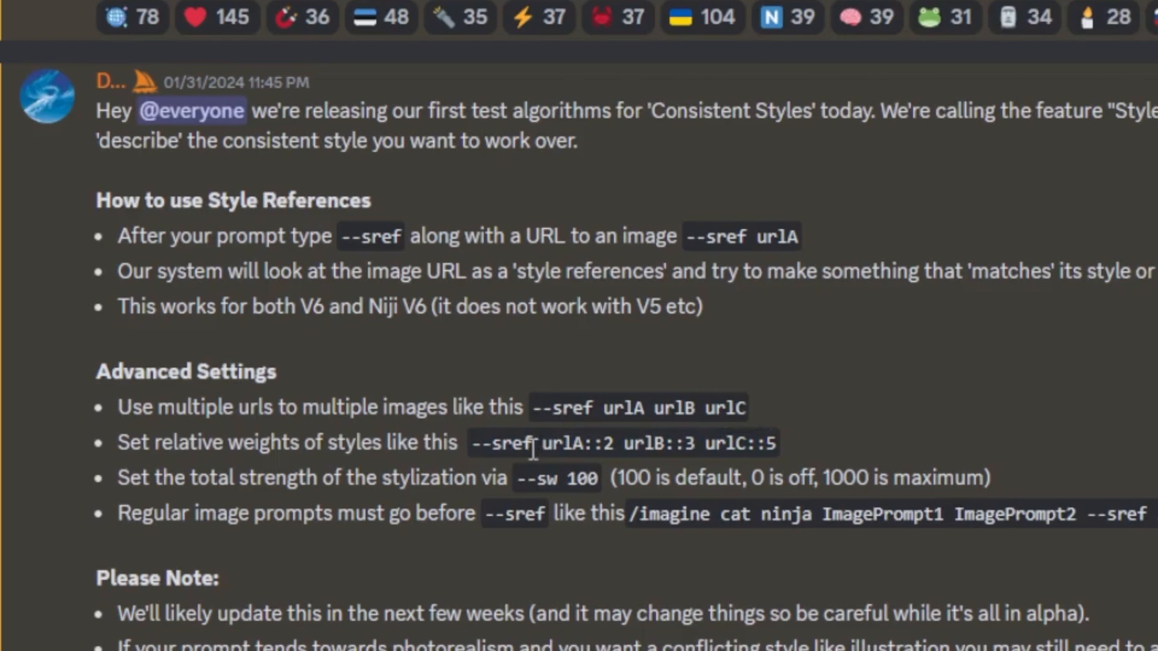
pyautogui.moveTo(533, 444); pyautogui.dragTo(605, 444)
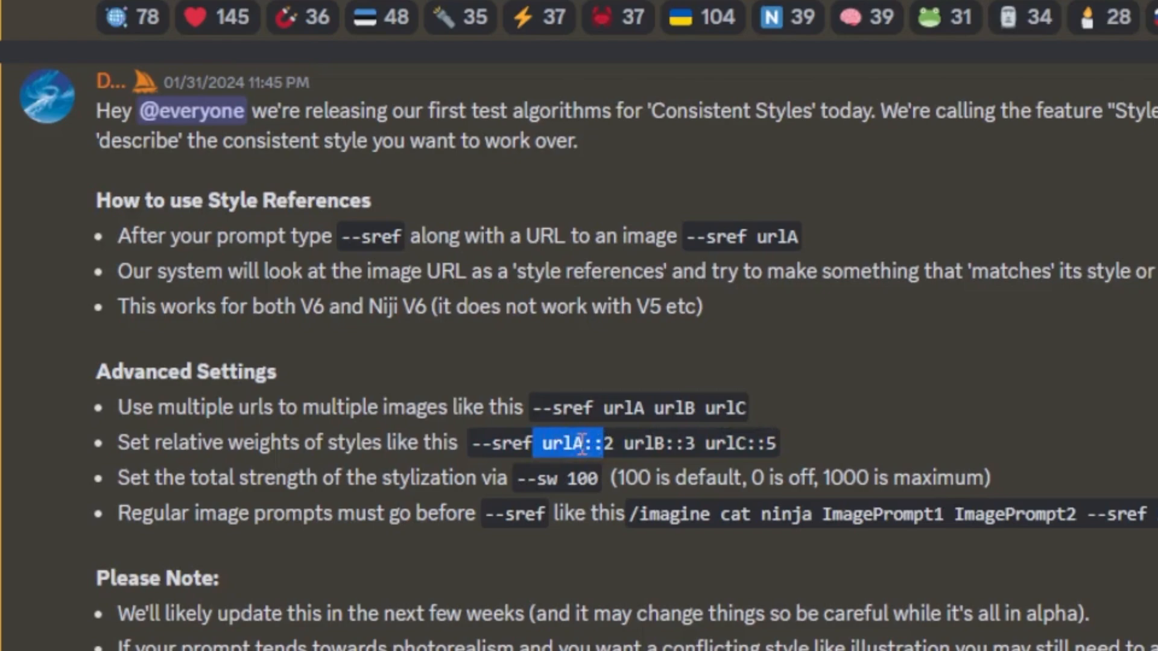
pyautogui.click(612, 444)
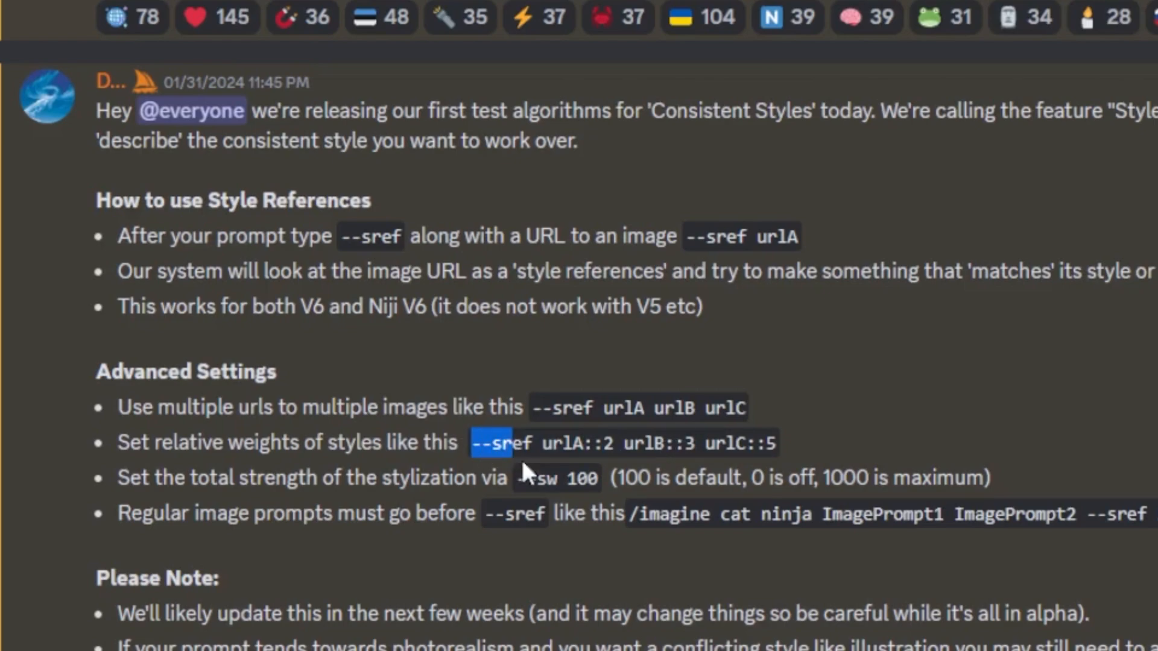
pyautogui.click(549, 496)
pyautogui.moveTo(516, 480); pyautogui.dragTo(570, 480)
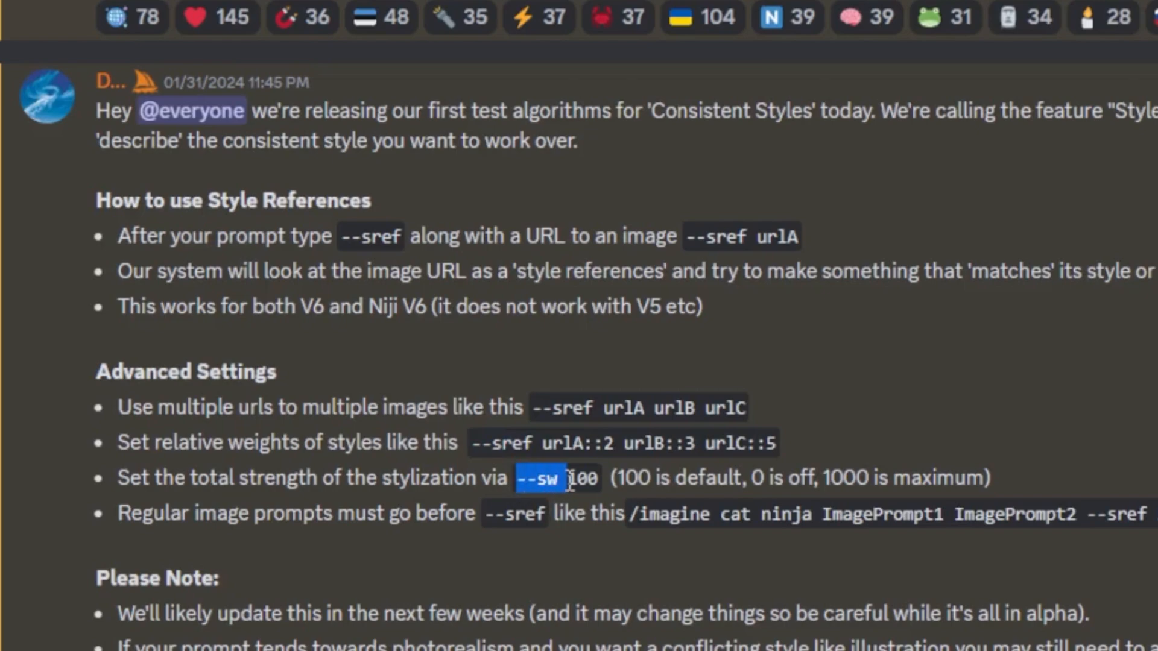
pyautogui.click(597, 479)
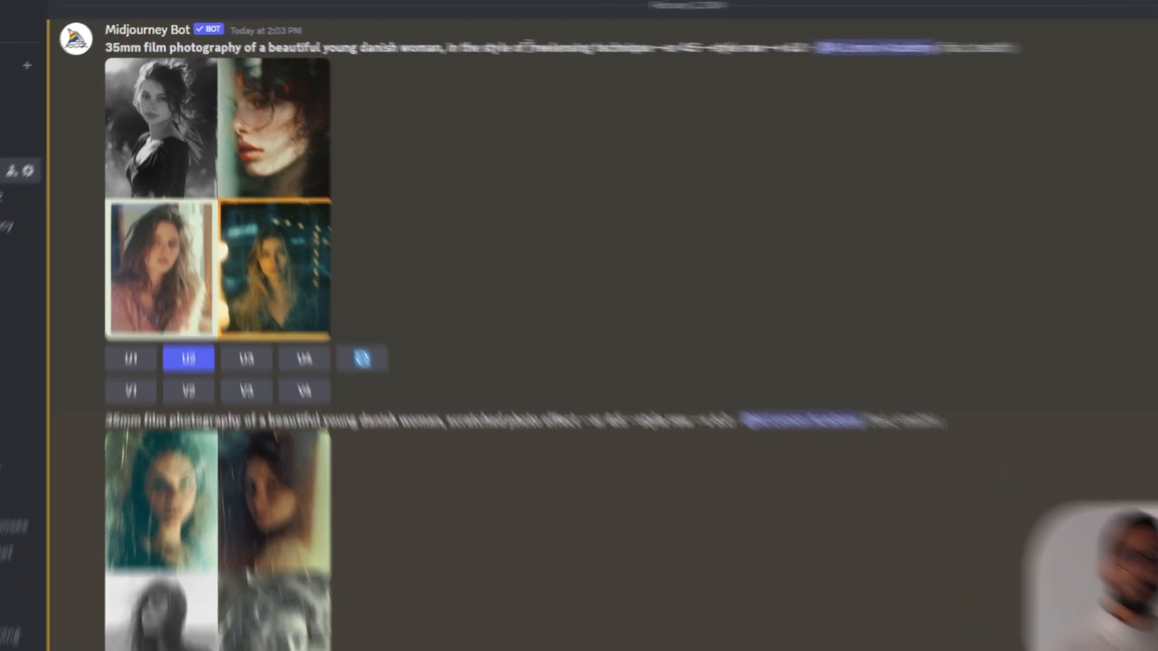
# Examine the style wording of the scratched photo effect prompt in the Midjourney Bot results
pyautogui.moveTo(470, 40); pyautogui.dragTo(519, 42)
pyautogui.moveTo(879, 81); pyautogui.dragTo(898, 82)
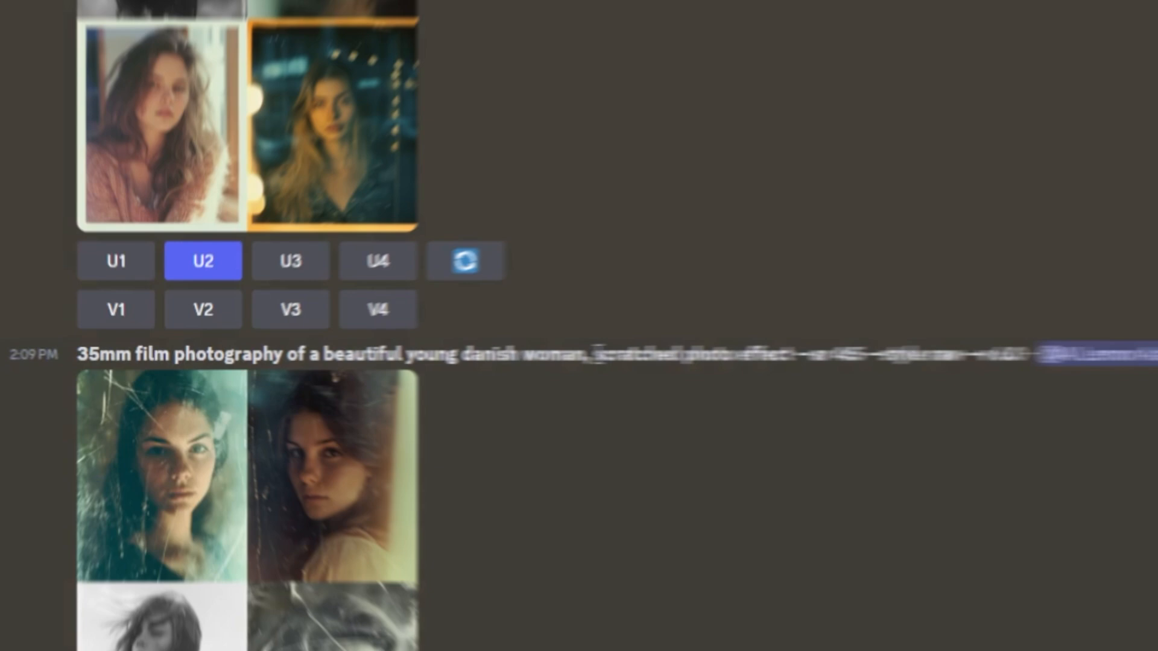
pyautogui.moveTo(596, 354); pyautogui.dragTo(784, 360)
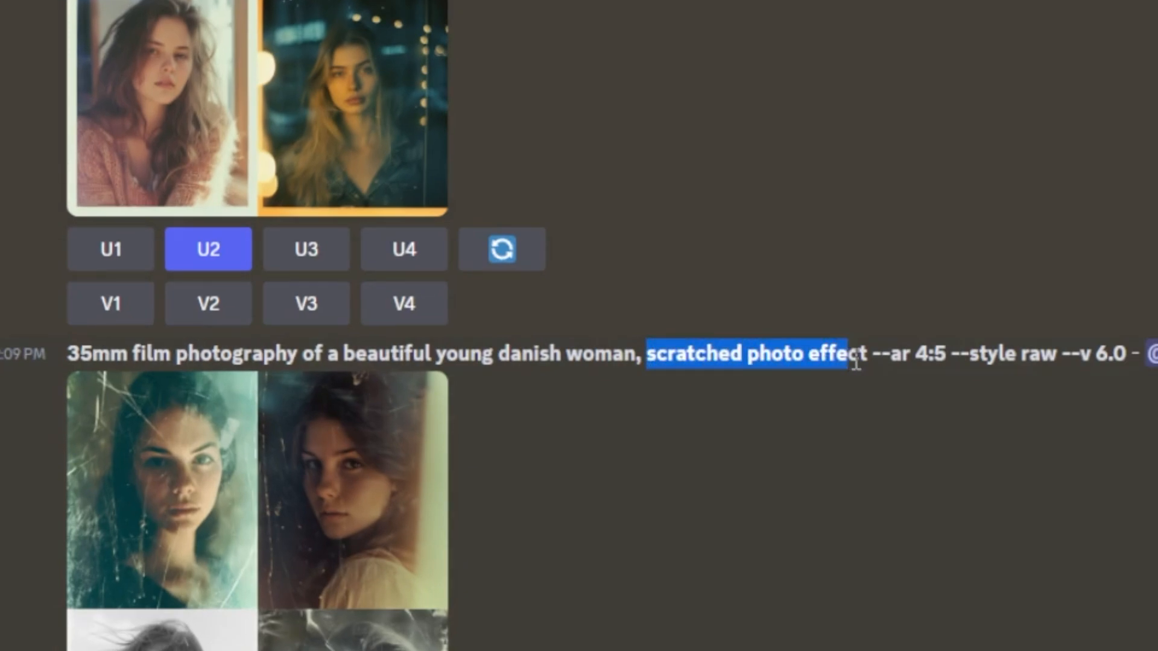
pyautogui.scroll(-12, 498, 363)
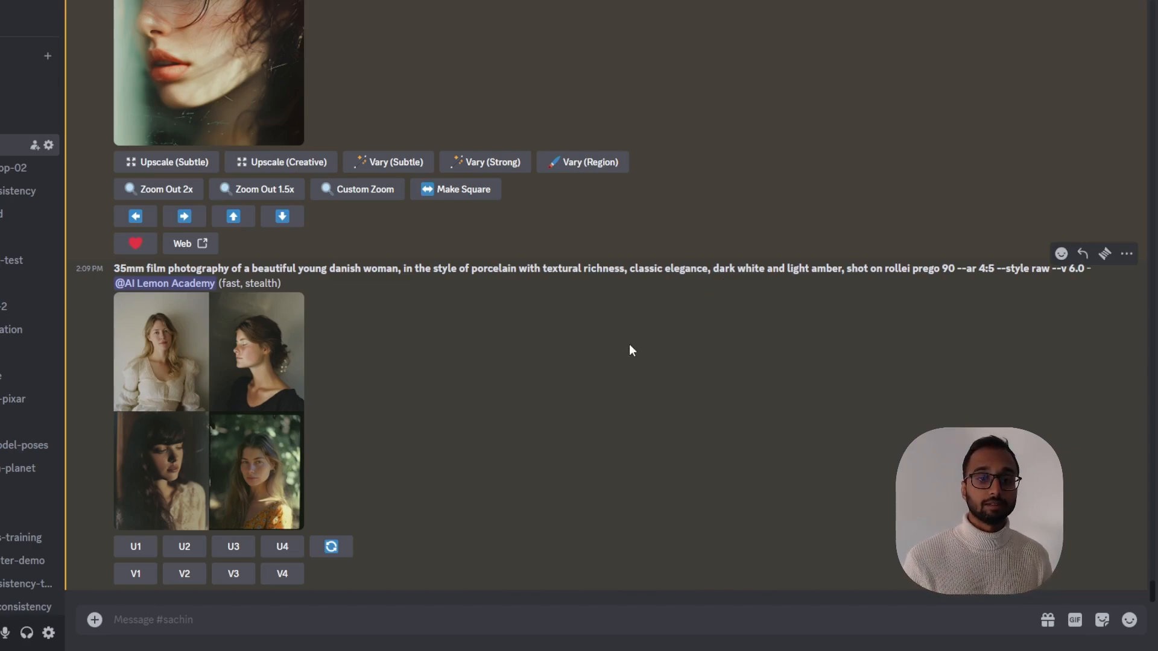
pyautogui.scroll(15, 530, 393)
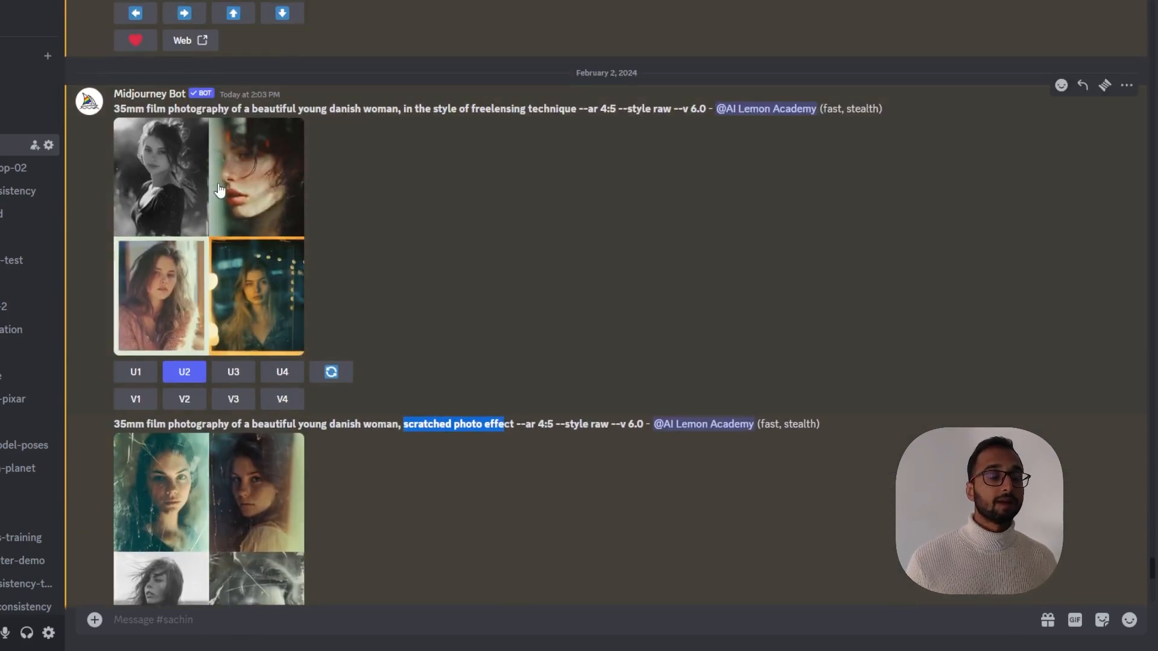
# Examine the freelensing prompt's style wording and its --ar 4:5, --style raw and --v 6.0 parameters, and view its grid enlarged
pyautogui.moveTo(114, 109); pyautogui.dragTo(277, 114)
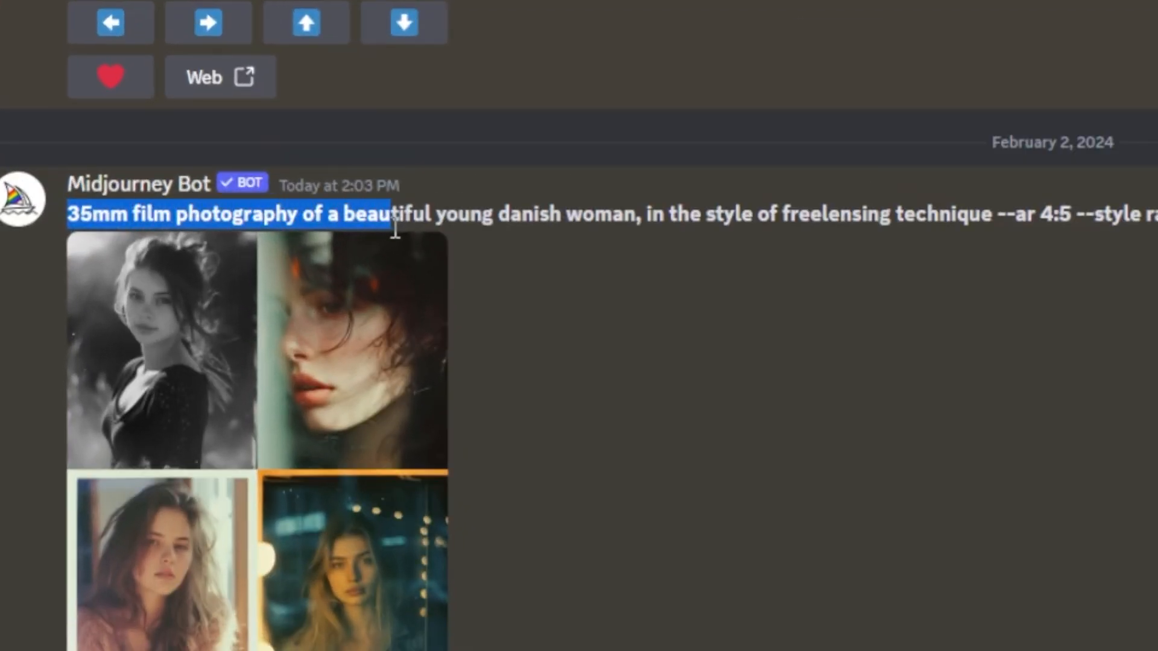
pyautogui.moveTo(395, 228); pyautogui.dragTo(991, 225)
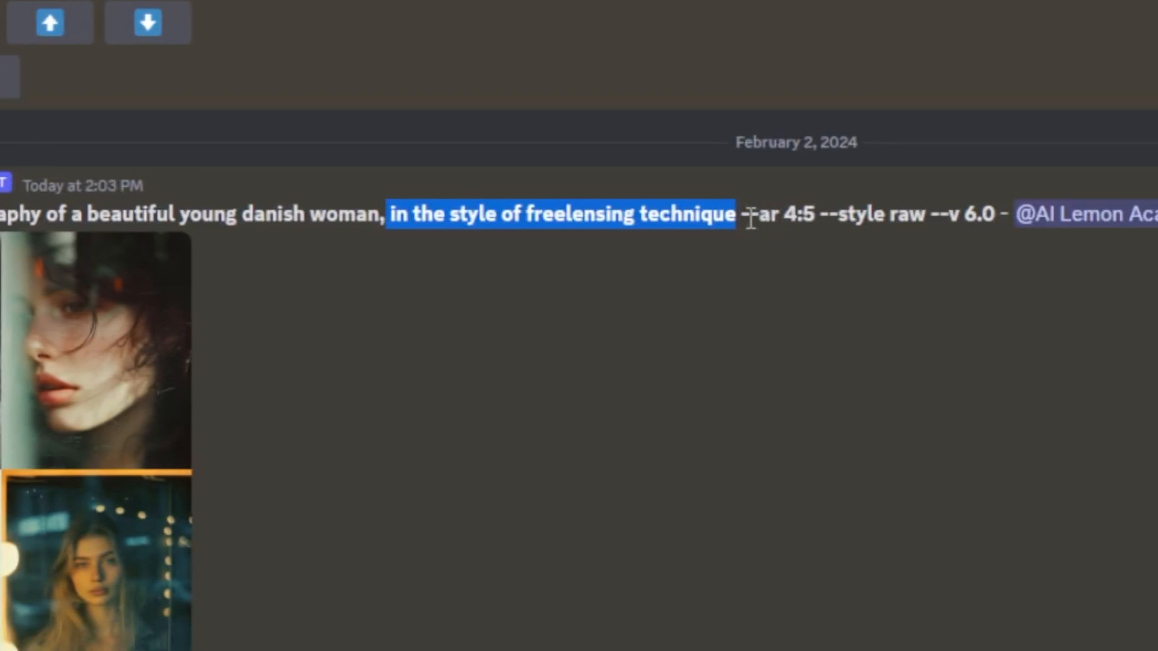
pyautogui.moveTo(741, 216); pyautogui.dragTo(818, 216)
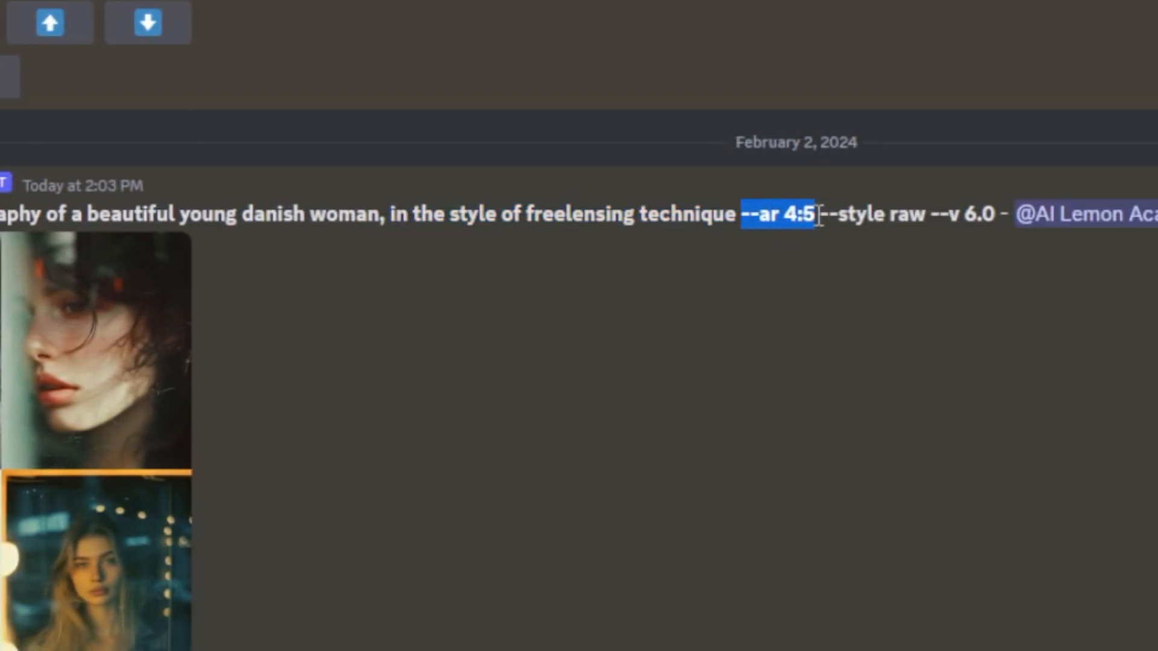
pyautogui.moveTo(928, 213); pyautogui.dragTo(822, 215)
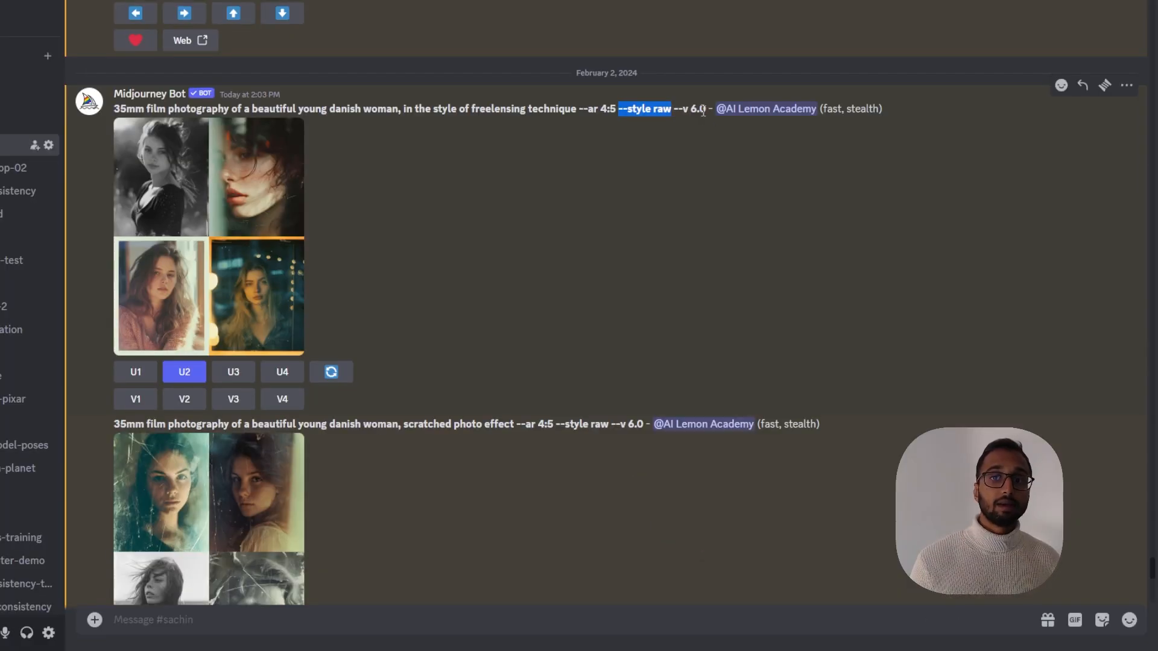
pyautogui.click(704, 111)
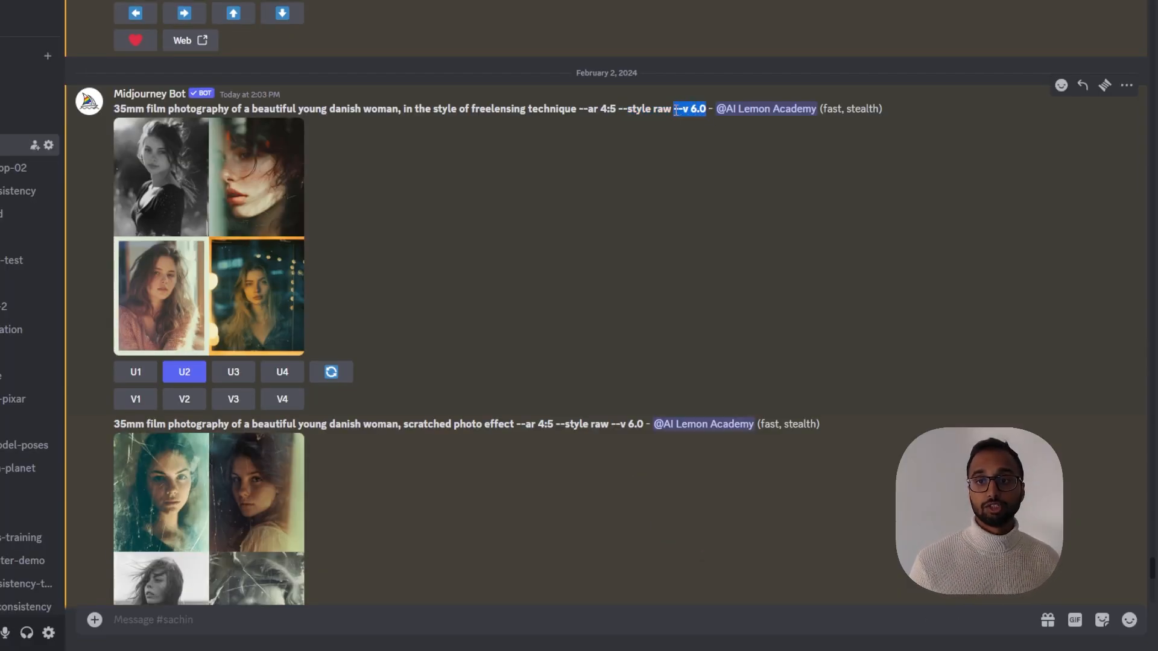
pyautogui.click(653, 181)
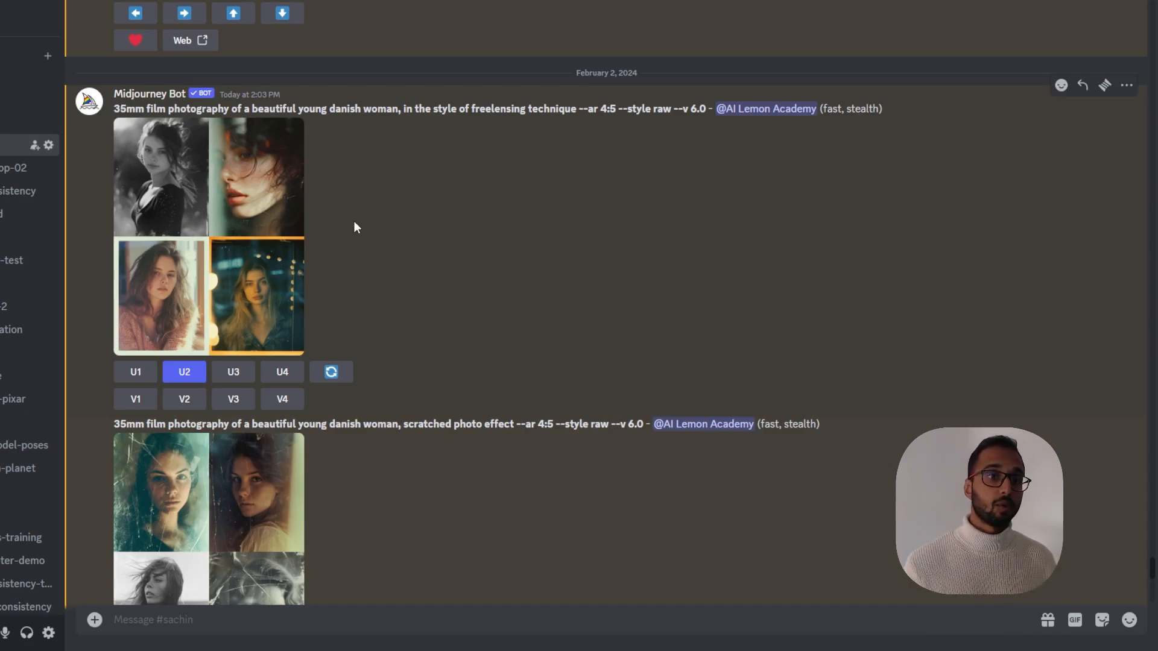
pyautogui.click(207, 241)
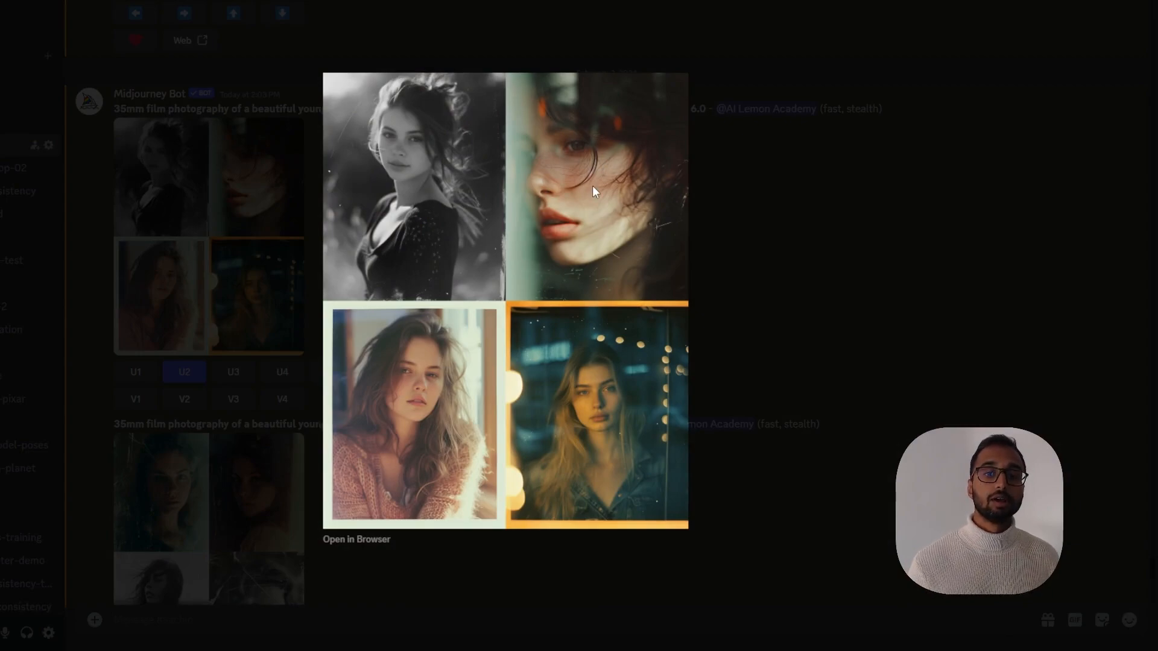
pyautogui.click(750, 231)
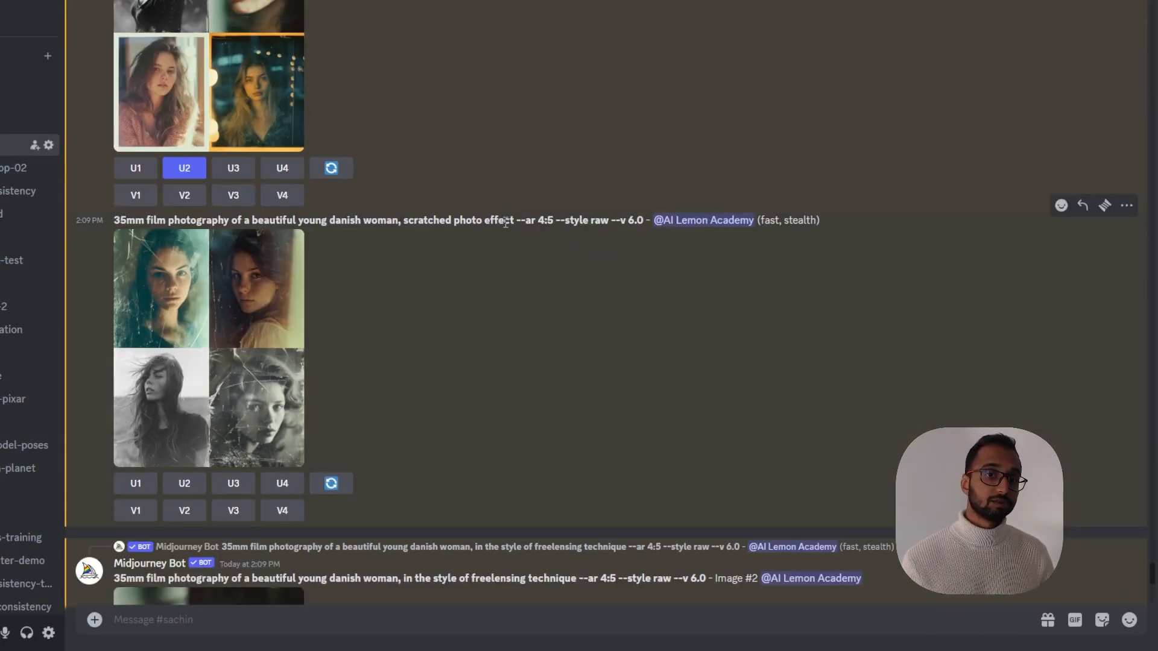
# Examine the scratched photo effect prompt and its parameters, and view its image grid enlarged
pyautogui.moveTo(114, 220); pyautogui.dragTo(222, 220)
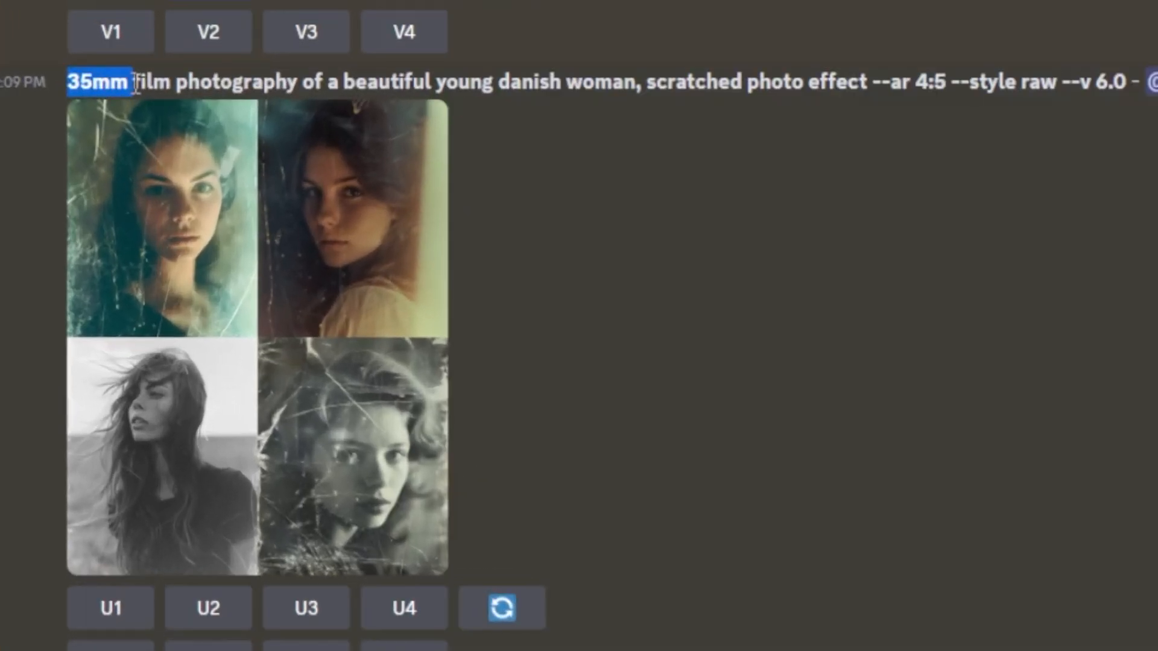
pyautogui.moveTo(286, 81); pyautogui.dragTo(638, 138)
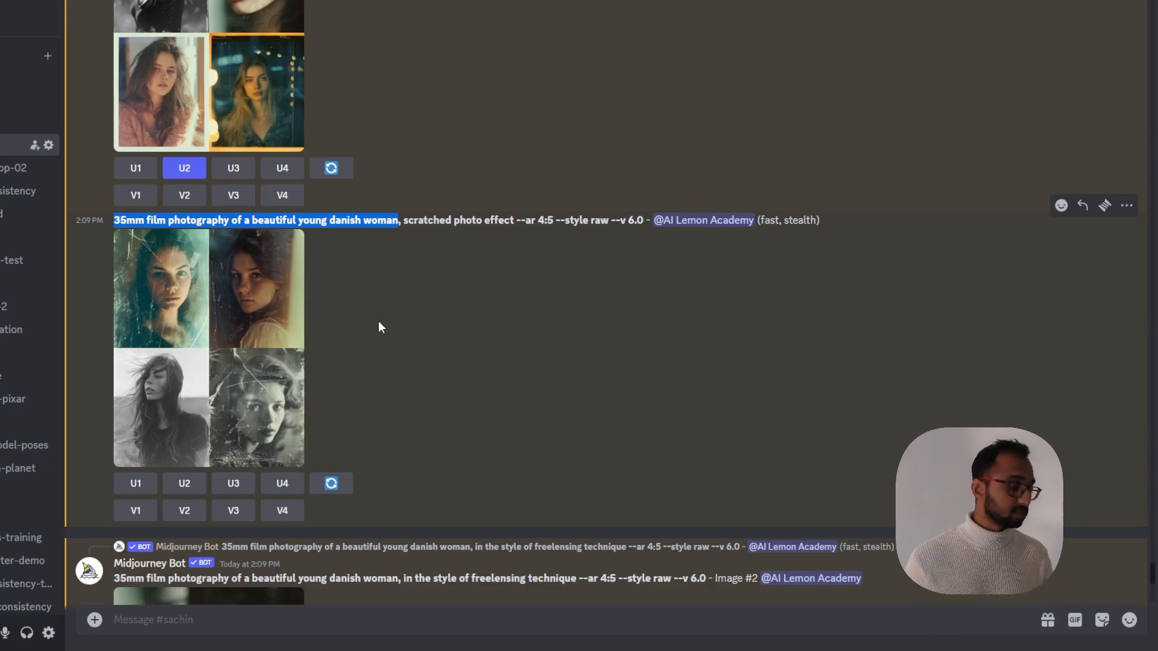
pyautogui.moveTo(402, 220); pyautogui.dragTo(504, 225)
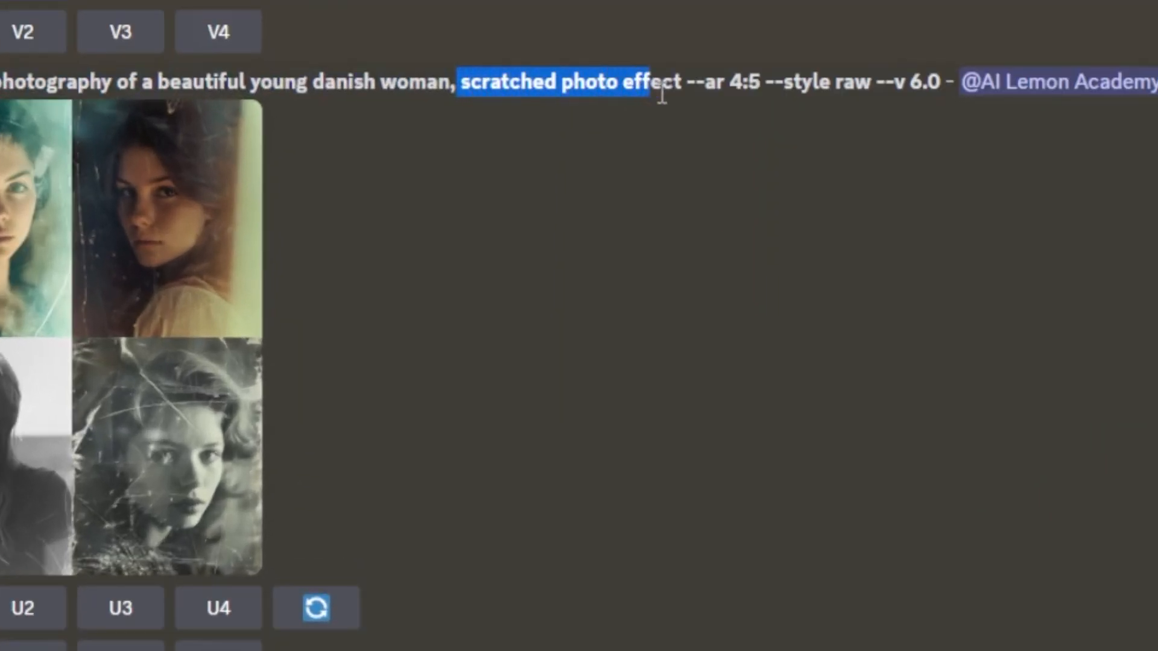
pyautogui.moveTo(662, 91); pyautogui.dragTo(878, 144)
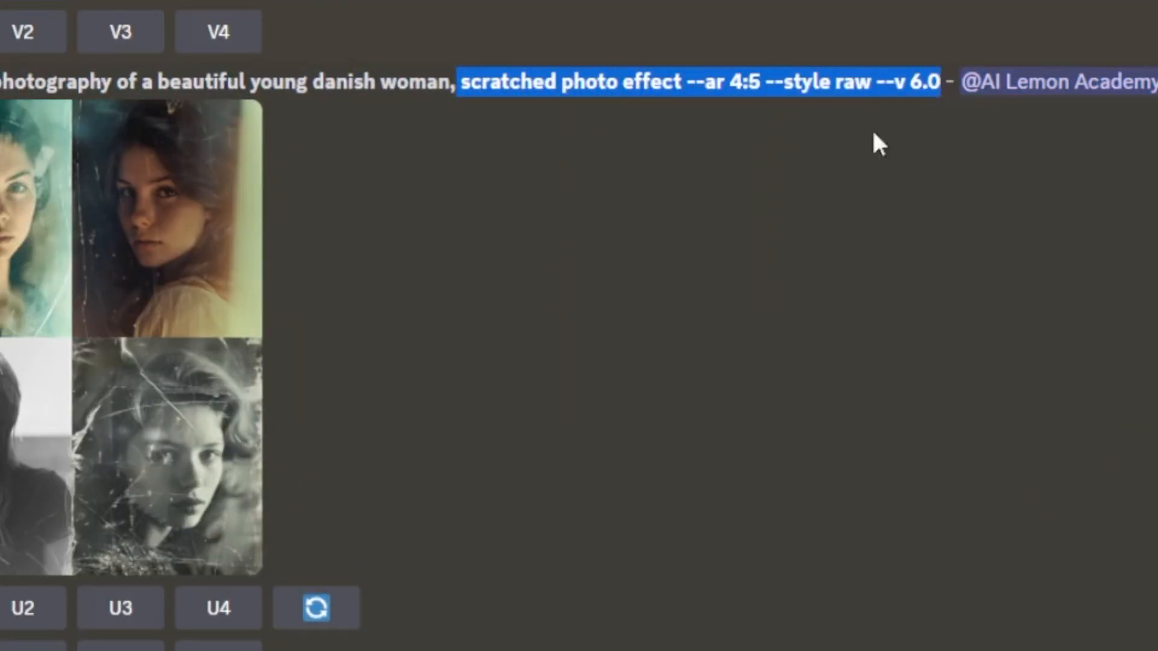
pyautogui.click(580, 313)
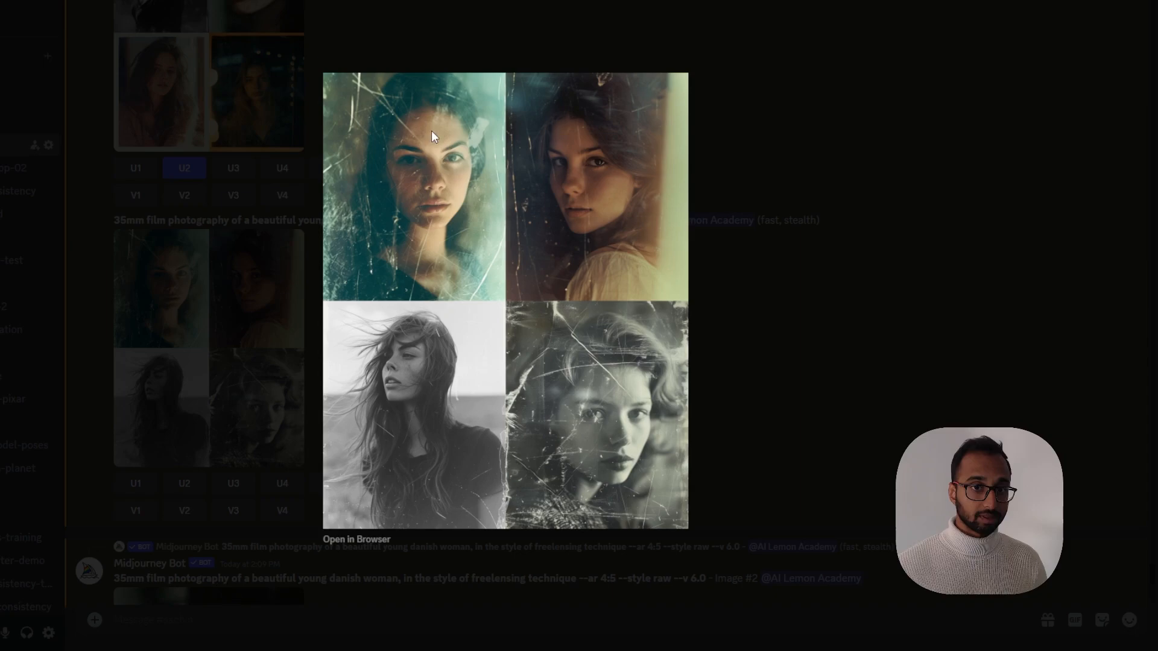
pyautogui.click(768, 416)
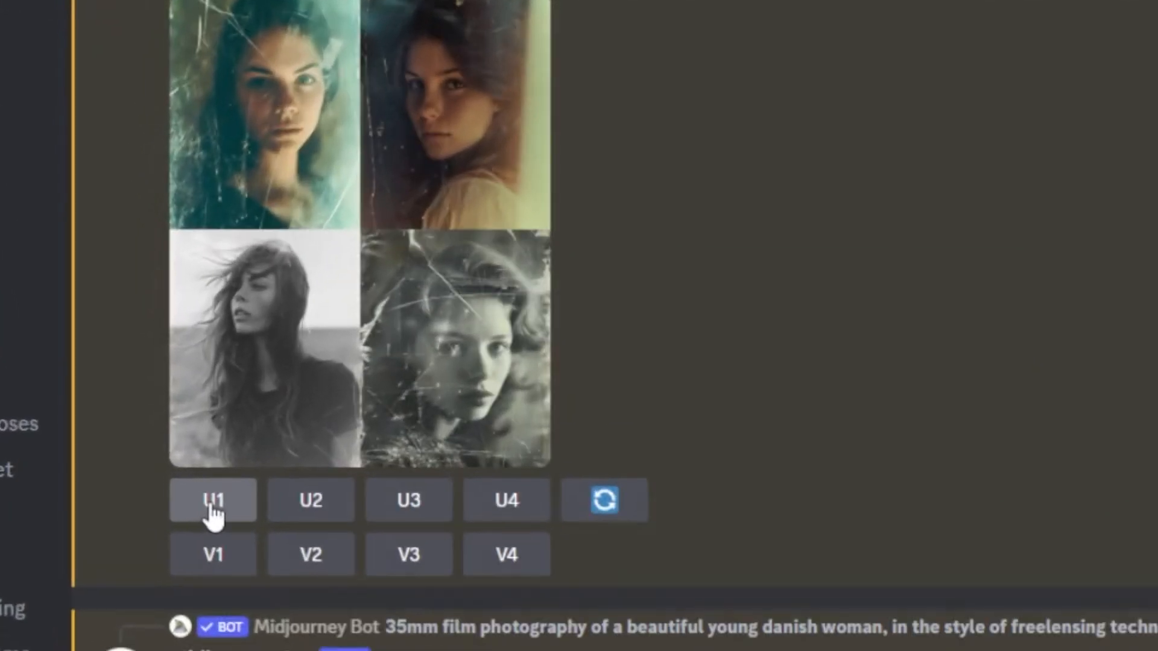
# Upscale the first image of the scratched photo effect grid with U1
pyautogui.click(213, 504)
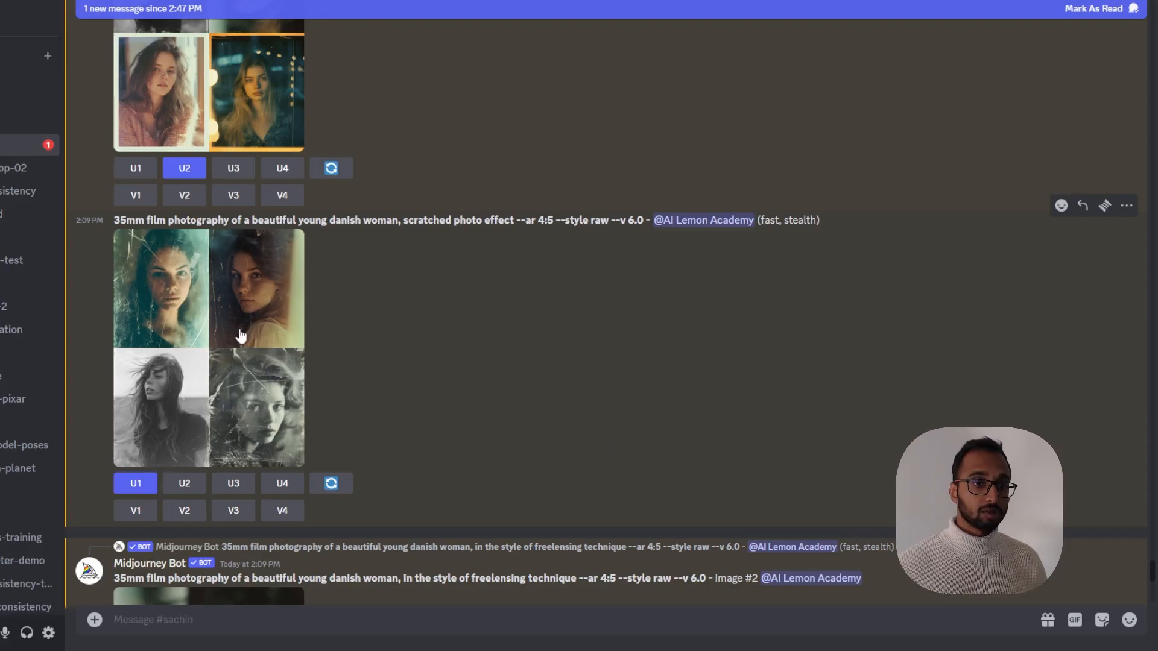
pyautogui.click(240, 336)
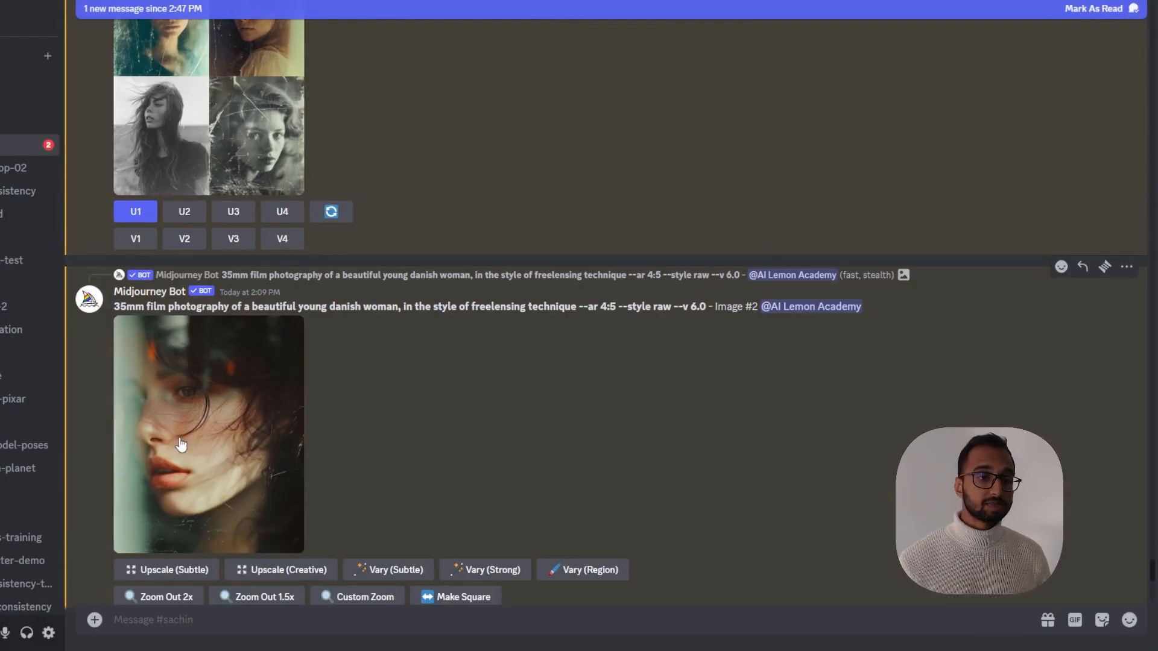
# Browse the results and view the upscaled freelensing portrait enlarged
pyautogui.scroll(-1, 179, 438)
pyautogui.scroll(5, 204, 347)
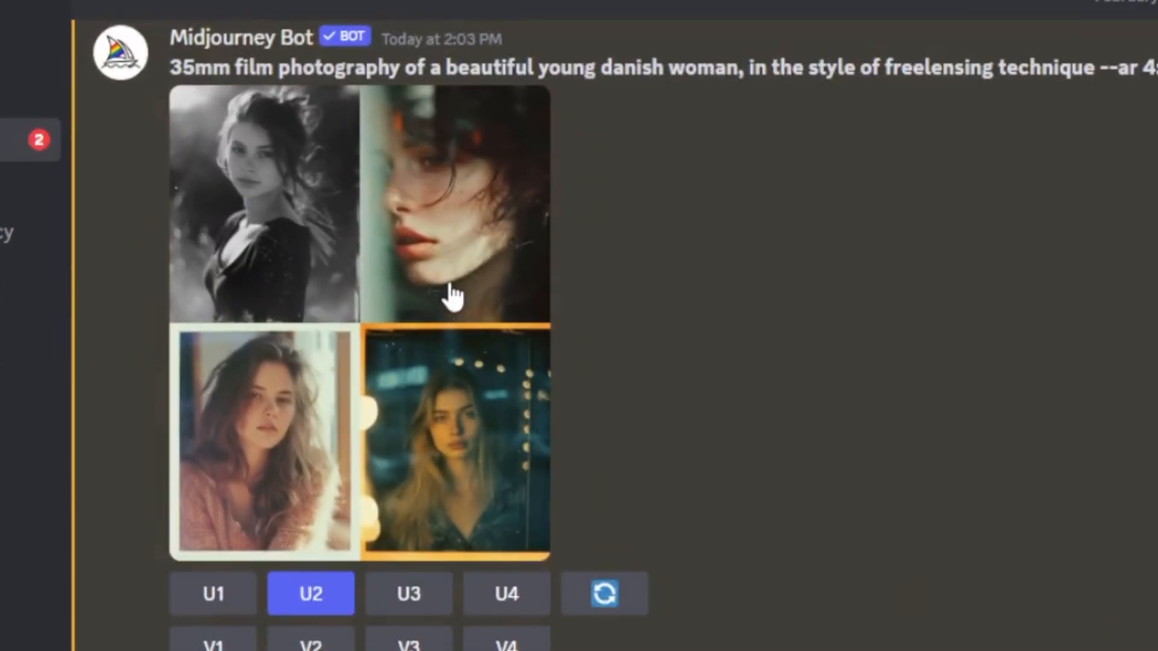
pyautogui.scroll(-5, 427, 455)
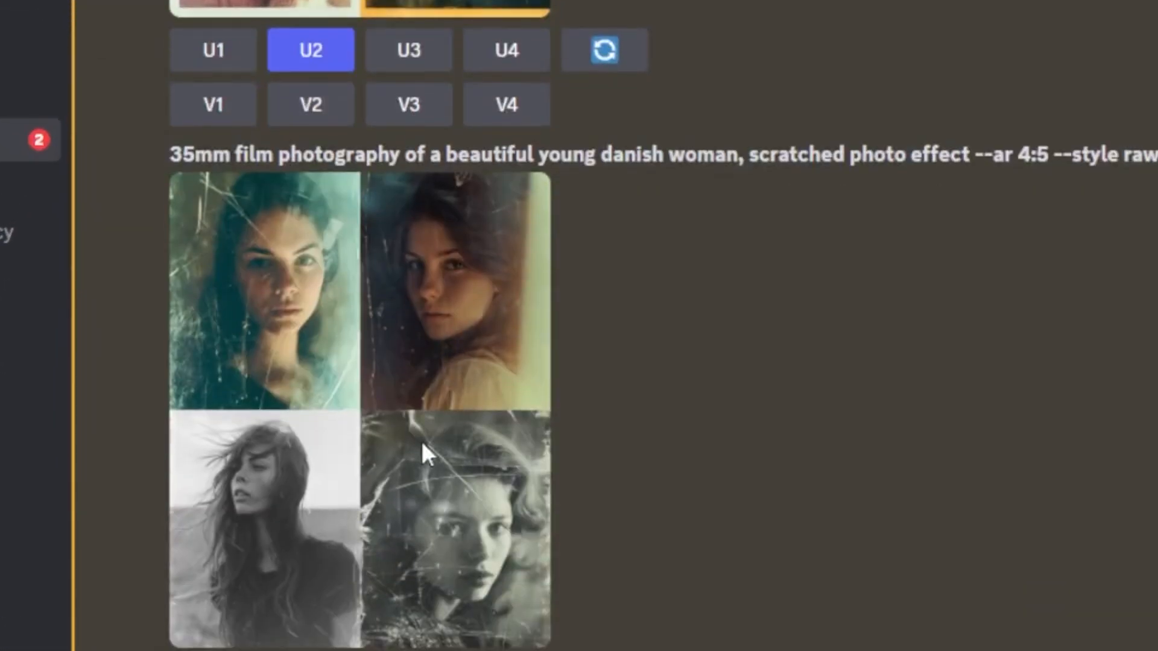
pyautogui.scroll(2, 286, 452)
pyautogui.scroll(-5, 392, 567)
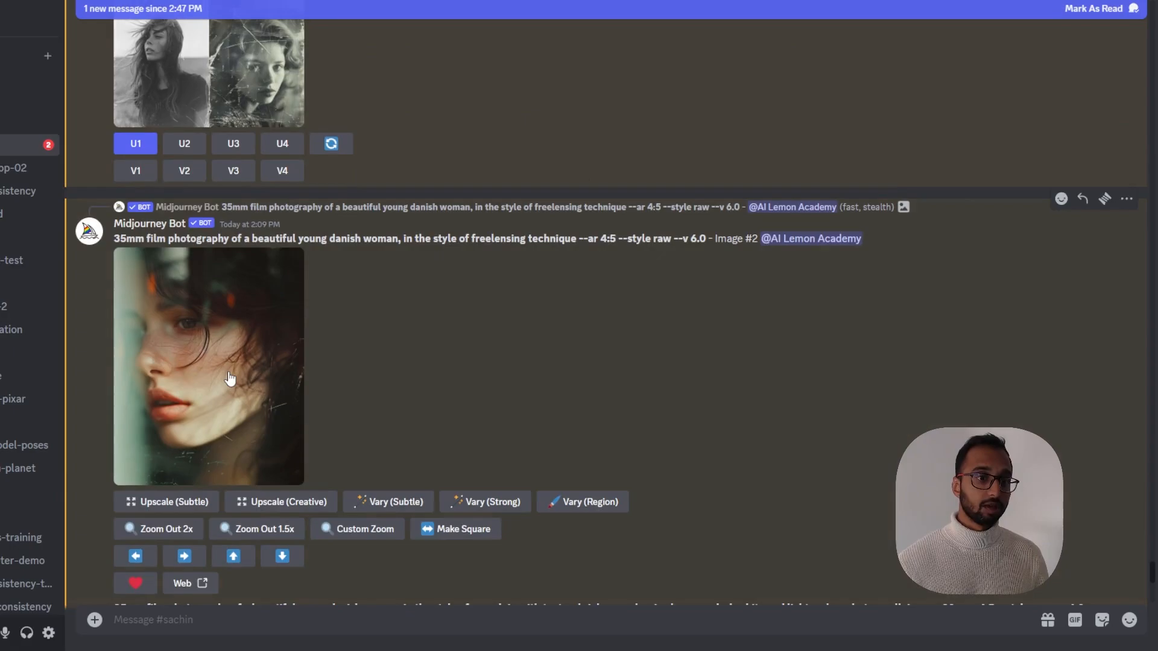
pyautogui.click(230, 378)
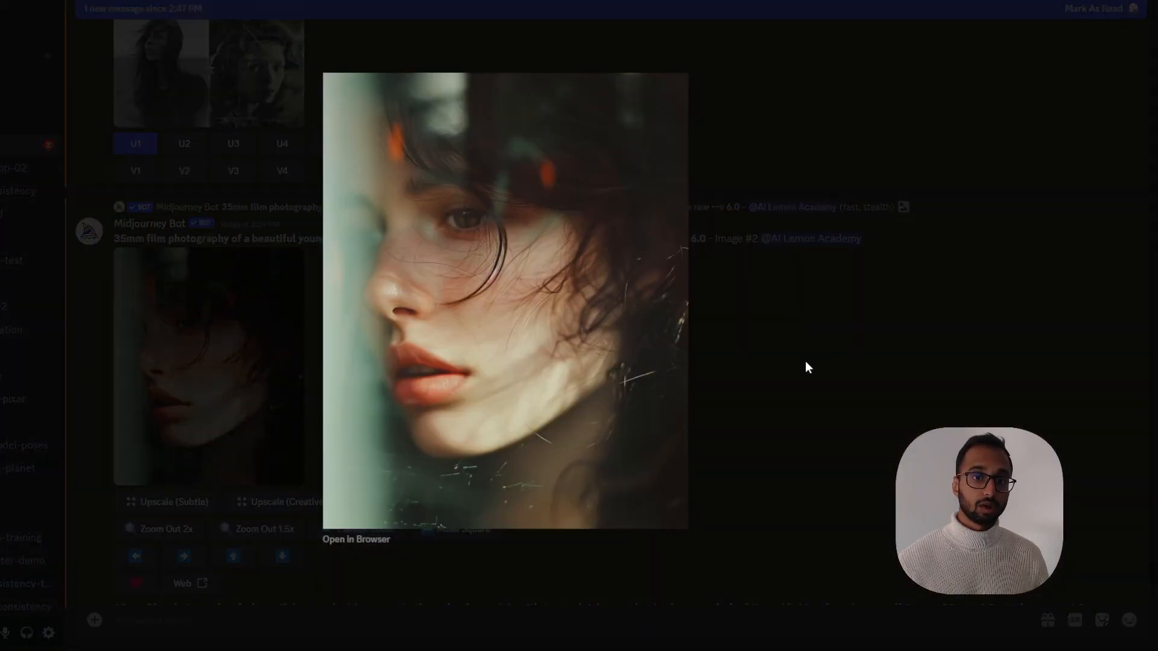
pyautogui.click(806, 367)
pyautogui.scroll(-5, 550, 375)
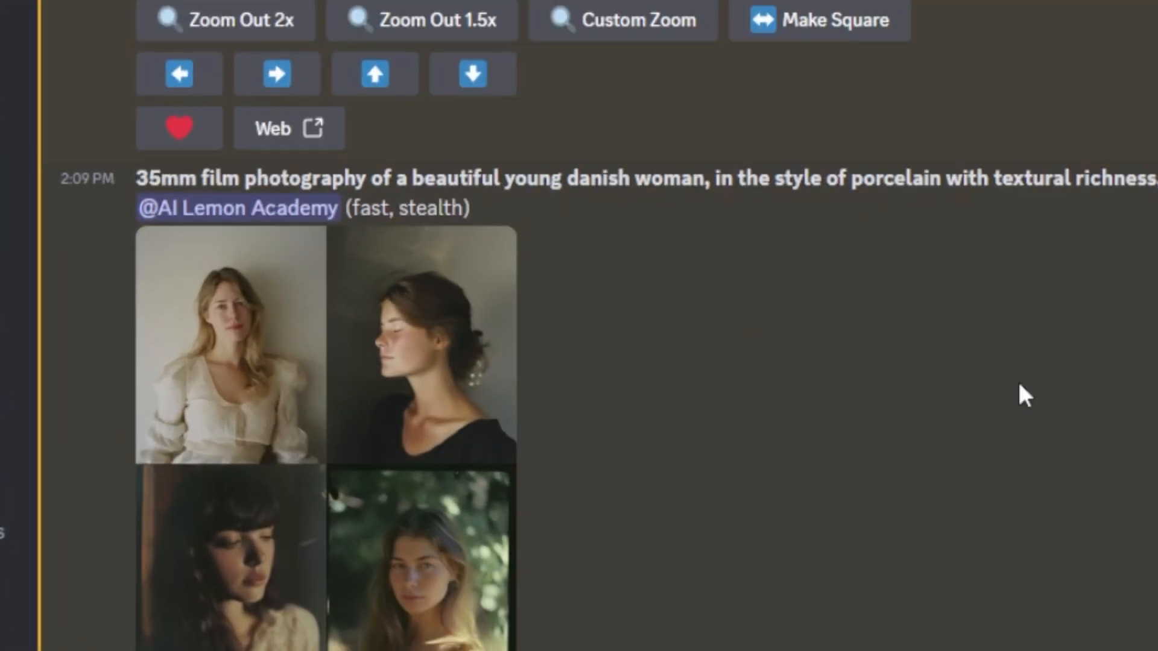
# Highlight the porcelain prompt's subject wording, then reroll that prompt and submit it unchanged
pyautogui.moveTo(138, 178); pyautogui.dragTo(716, 180)
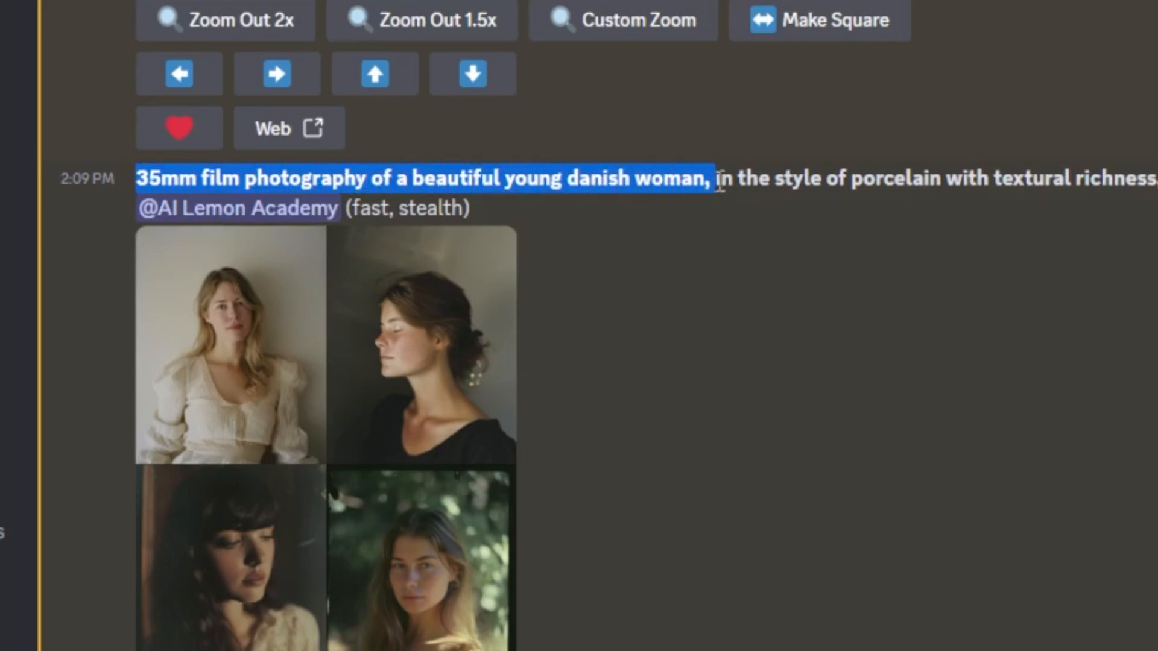
pyautogui.click(715, 181)
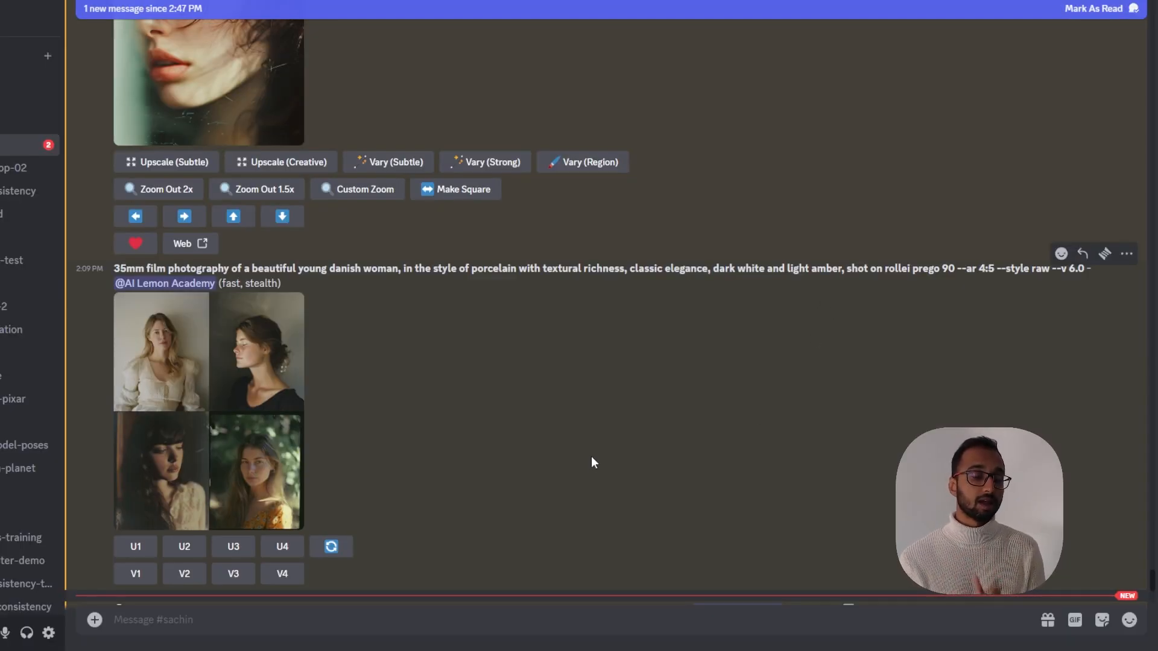
pyautogui.click(277, 440)
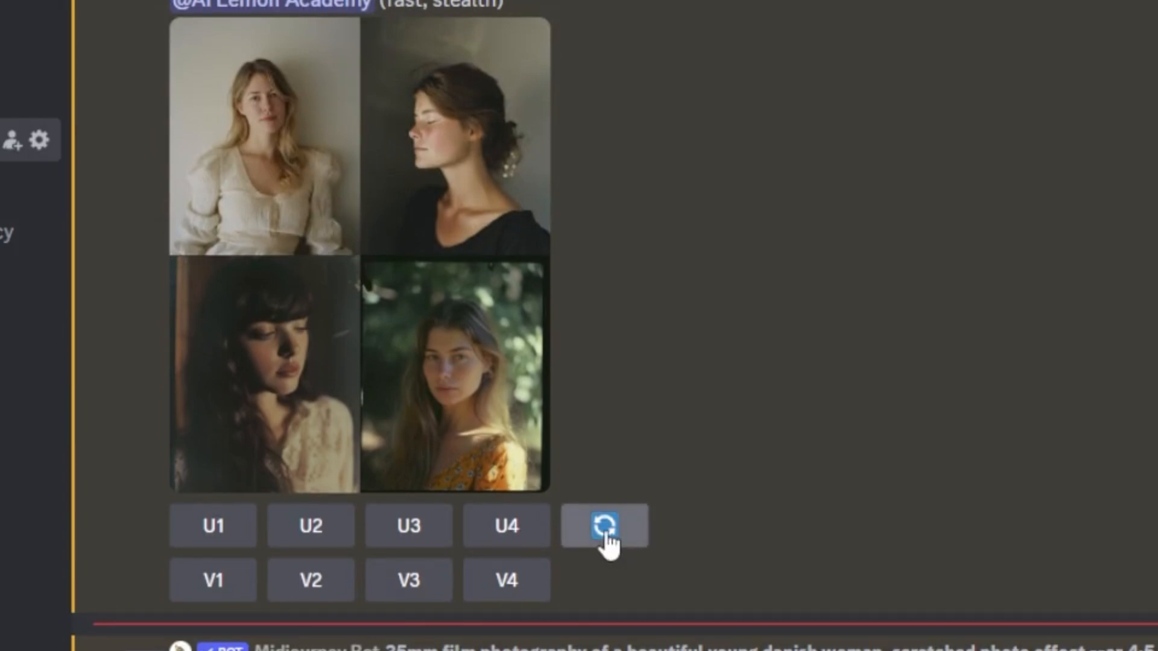
pyautogui.click(607, 539)
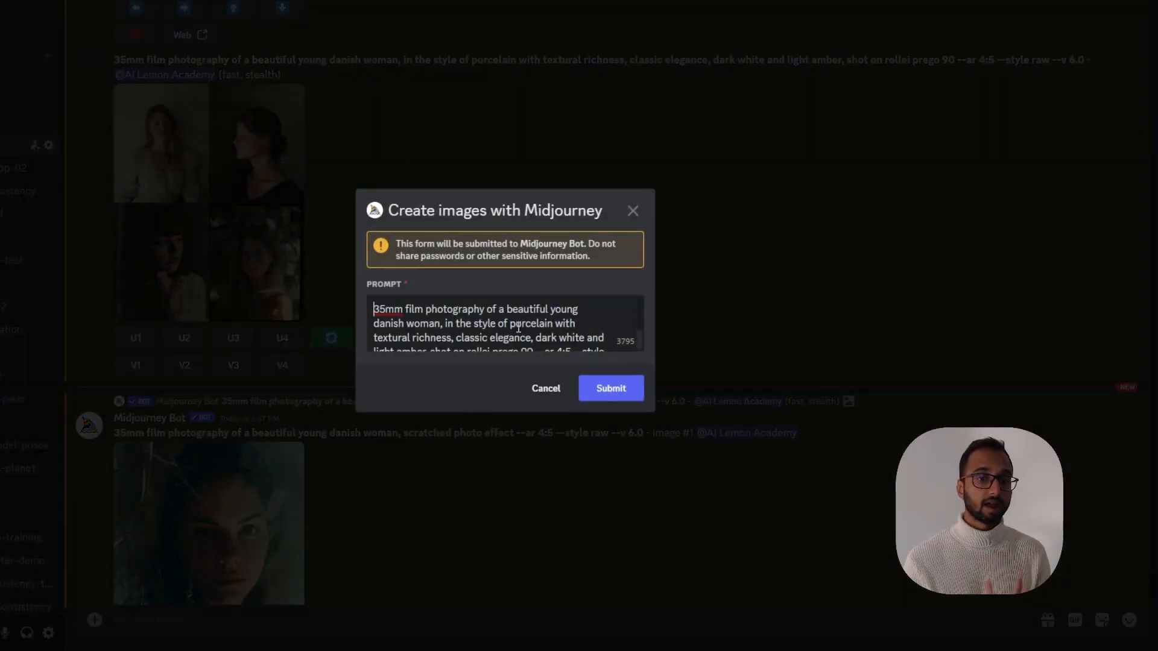
pyautogui.click(606, 391)
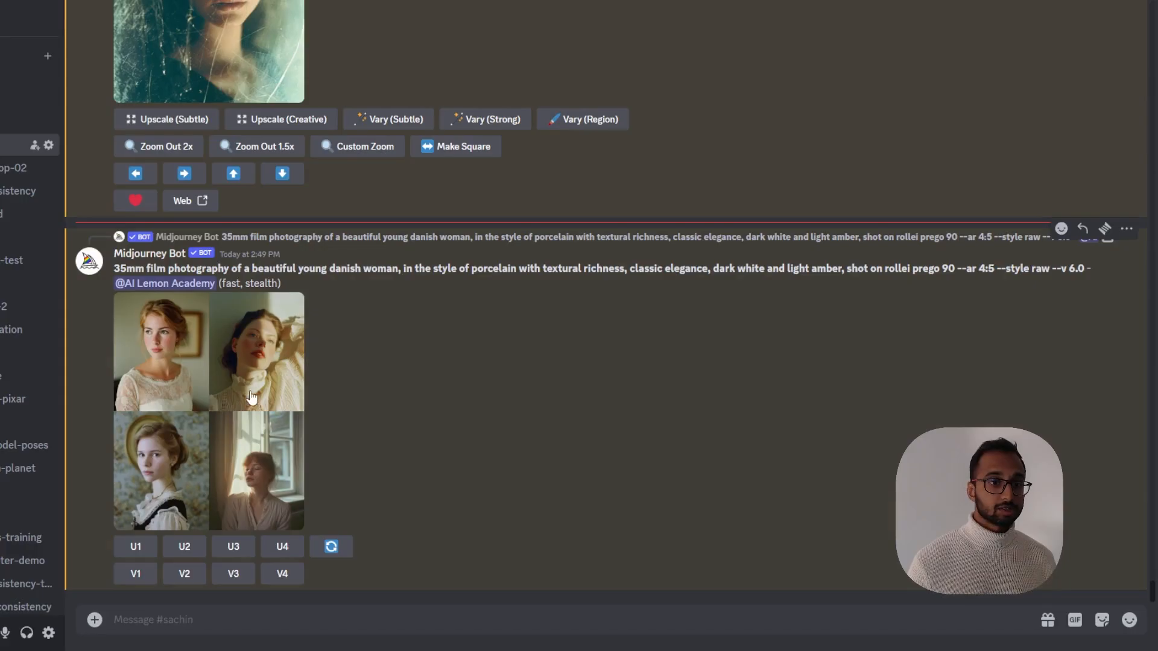
# View the new porcelain-style grid enlarged and upscale its first image with U1
pyautogui.click(205, 410)
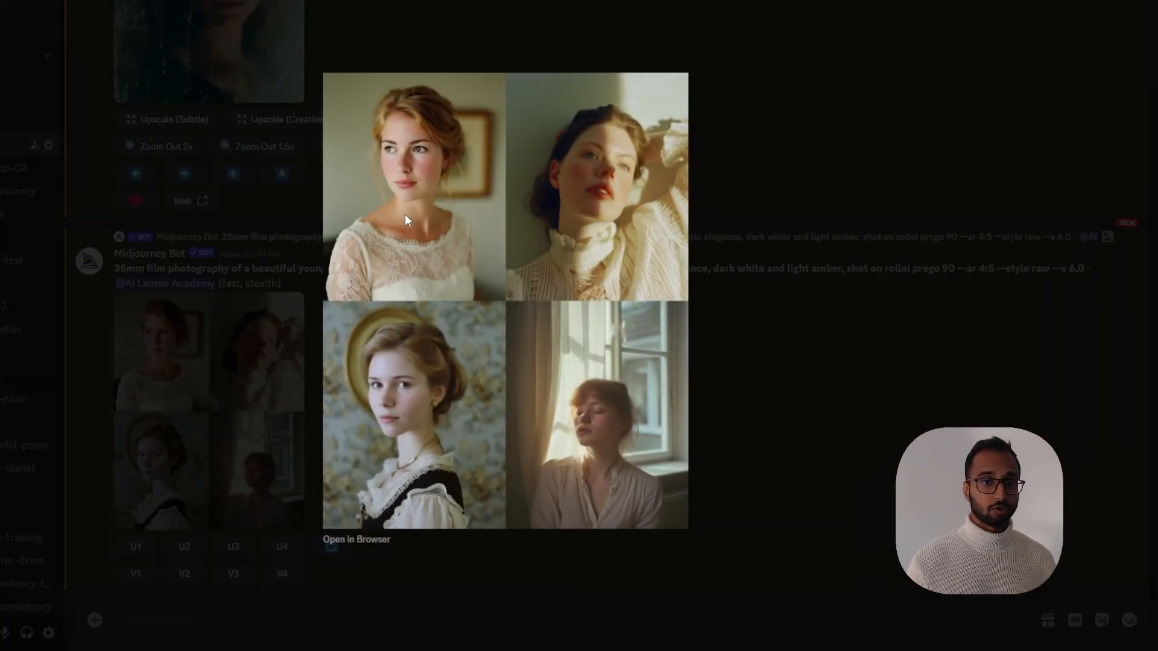
pyautogui.click(733, 373)
pyautogui.click(135, 547)
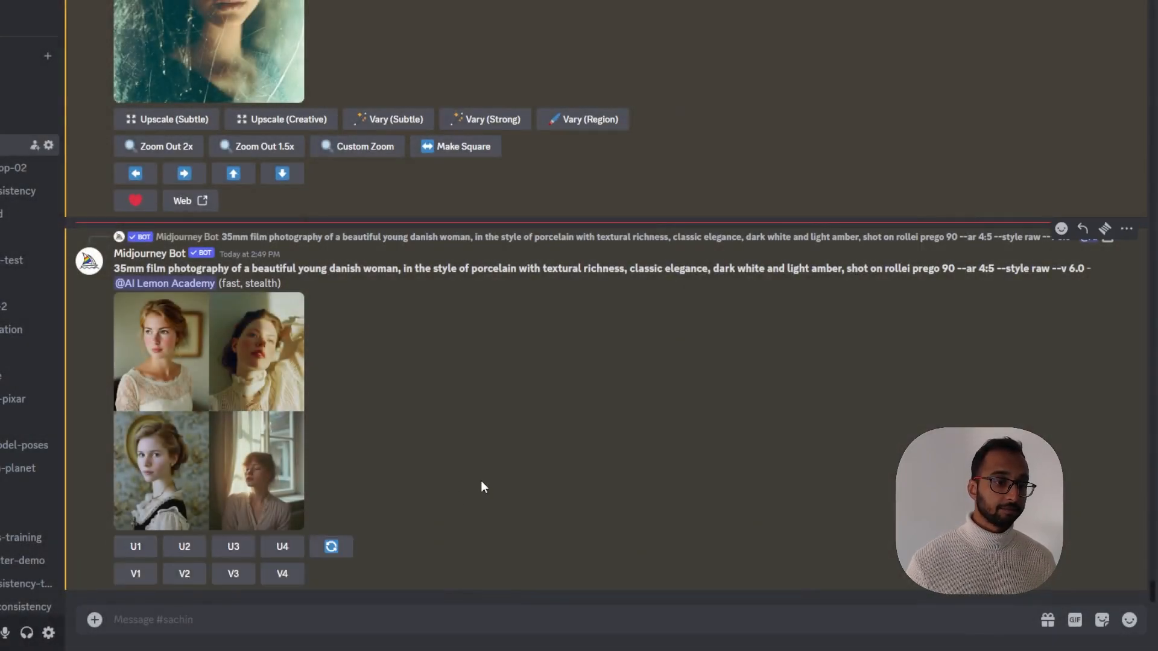
# View the upscaled porcelain portrait enlarged
pyautogui.scroll(3, 467, 419)
pyautogui.scroll(-3, 387, 452)
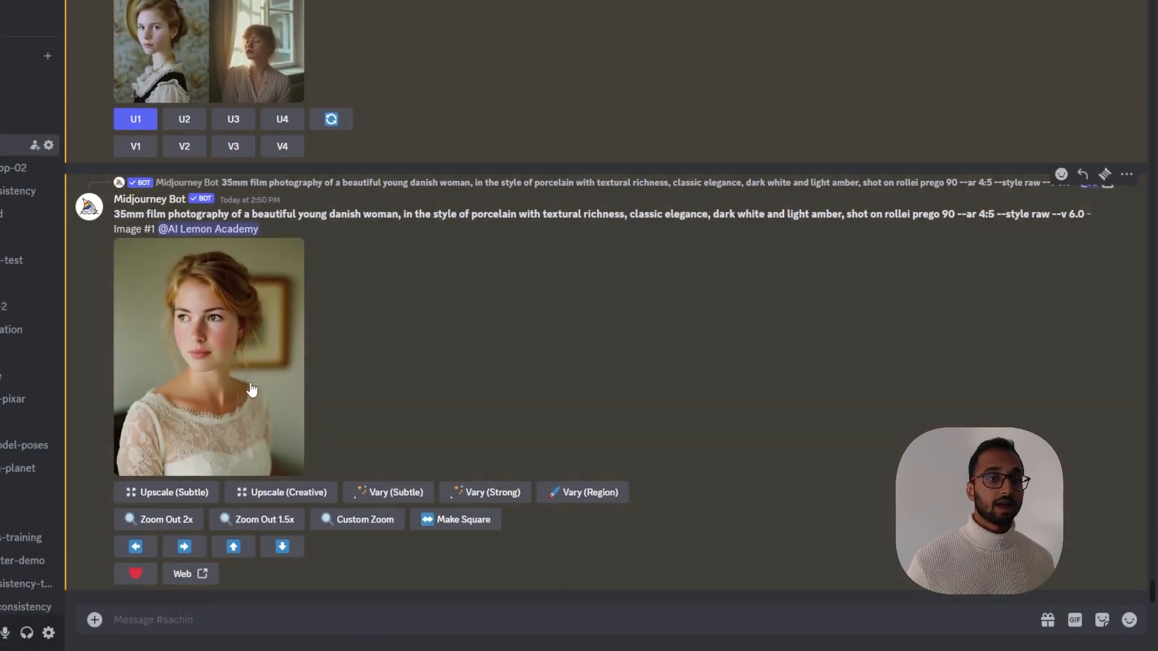
pyautogui.click(251, 389)
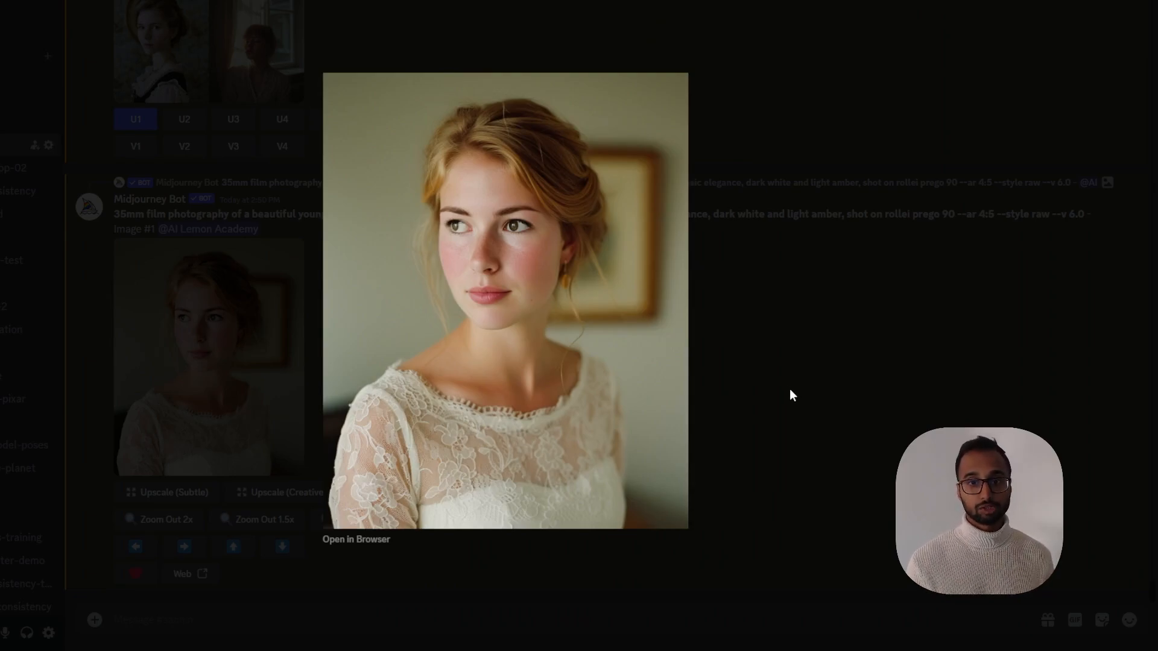
pyautogui.click(808, 395)
# Open the scratched photo and freelensing upscales in the browser and compare the three portraits
pyautogui.scroll(5, 360, 446)
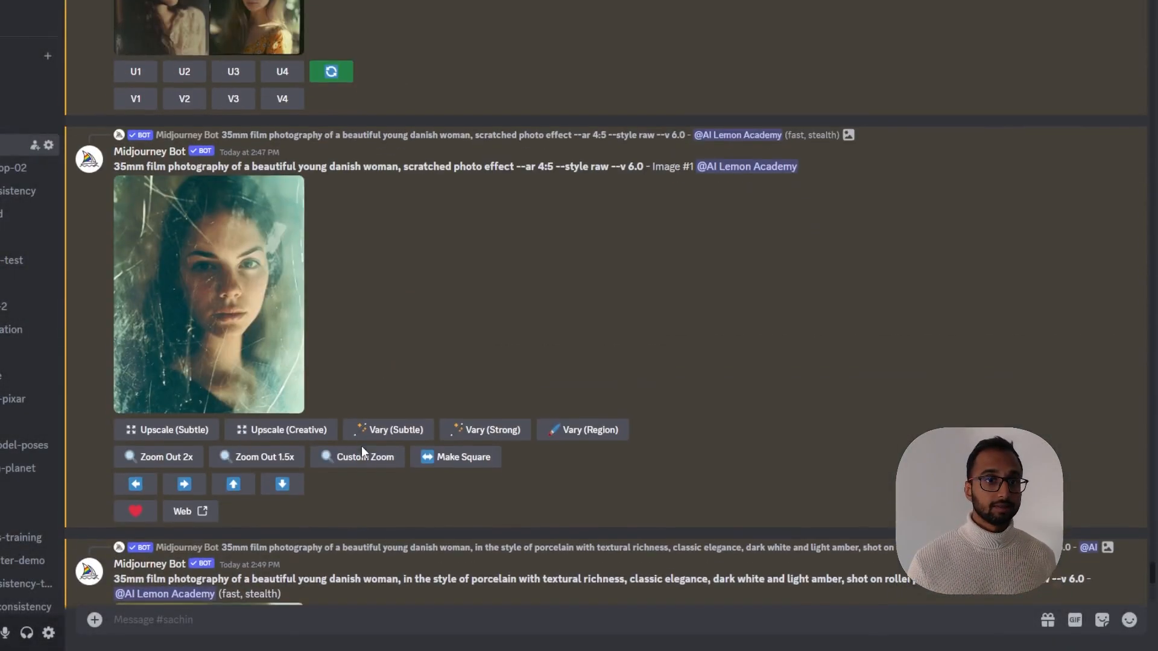
pyautogui.click(212, 357)
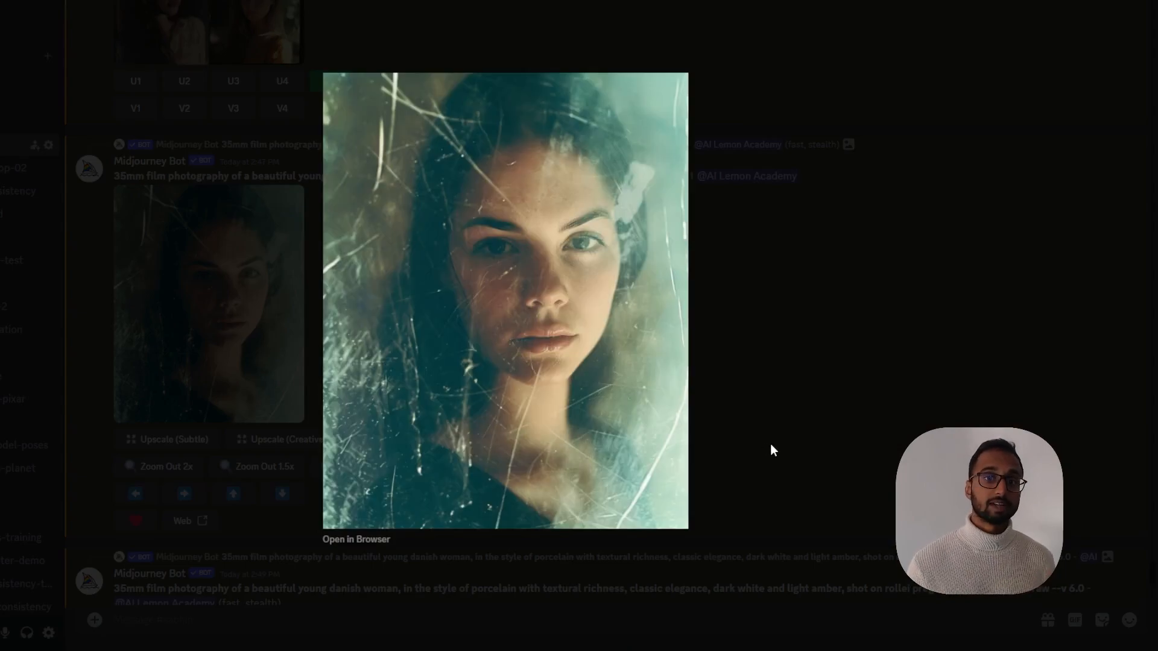
pyautogui.click(769, 445)
pyautogui.scroll(10, 627, 436)
pyautogui.click(259, 301)
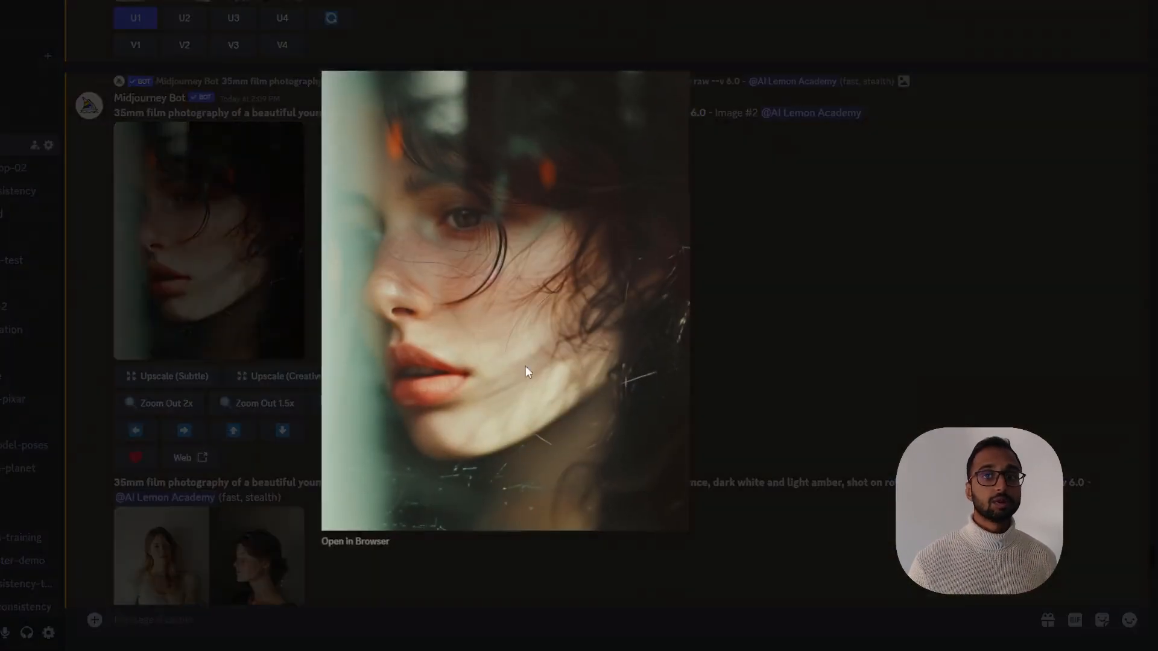
pyautogui.click(798, 380)
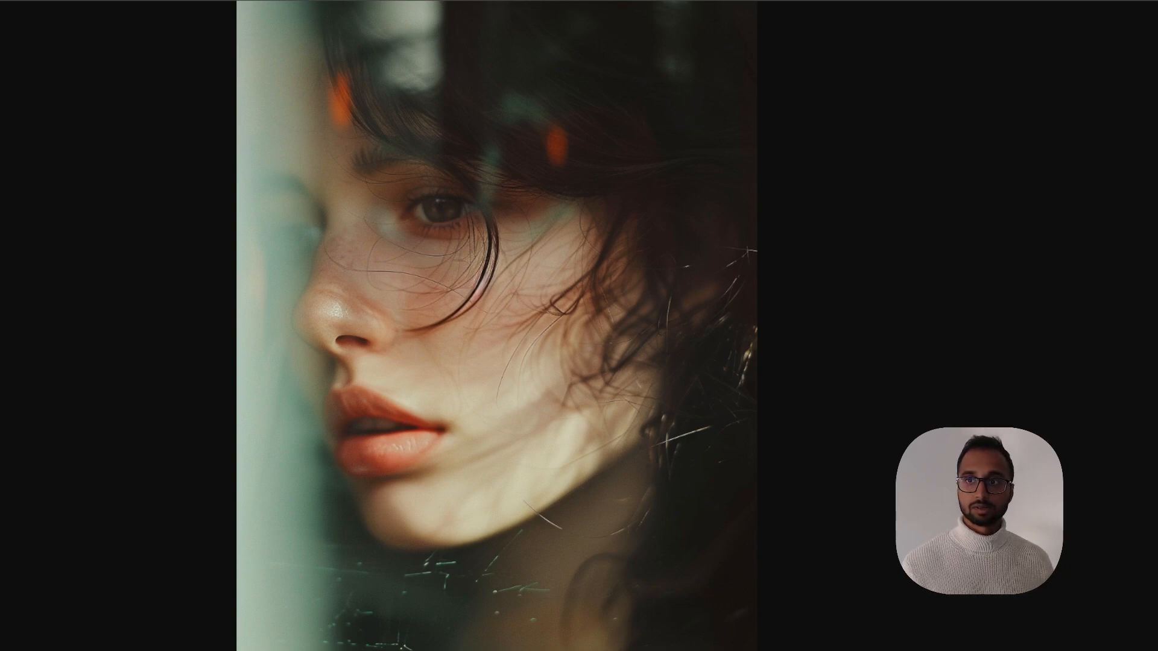
pyautogui.hotkey('ctrl', 'Tab')
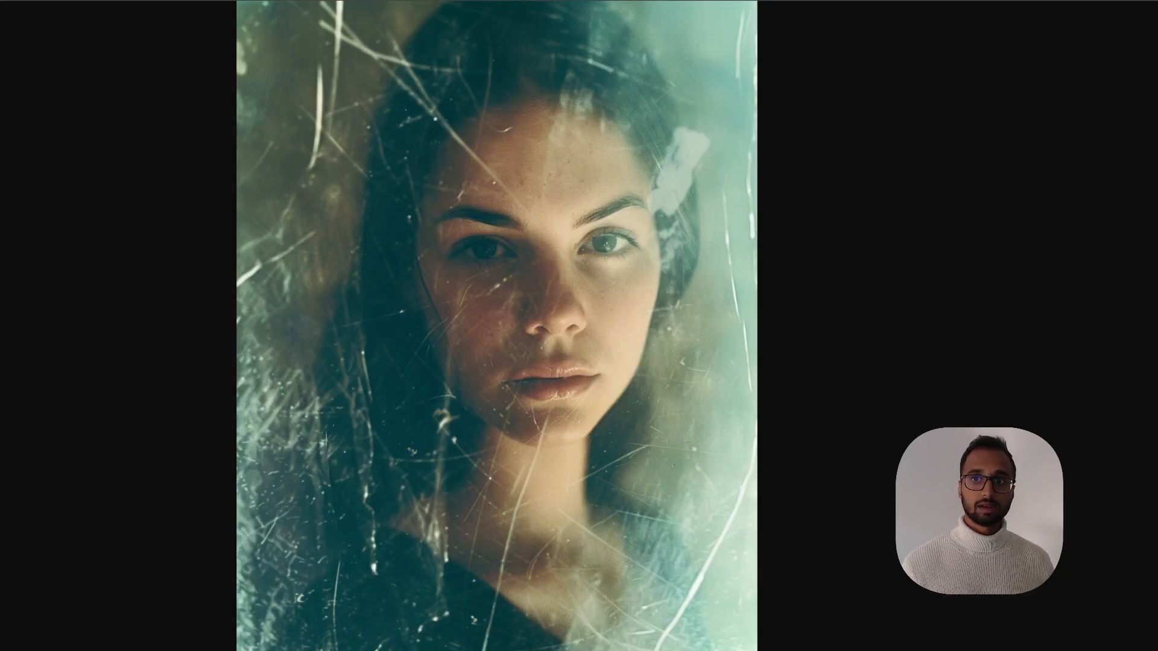
pyautogui.hotkey('ctrl', 'Tab')
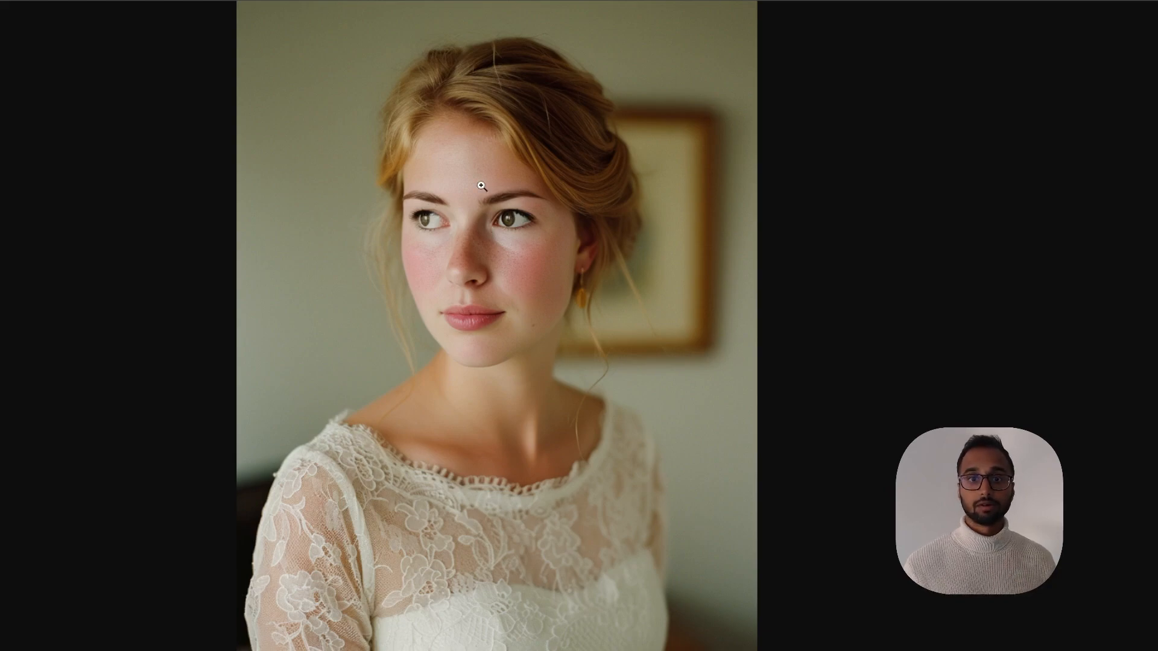
pyautogui.press('Escape')
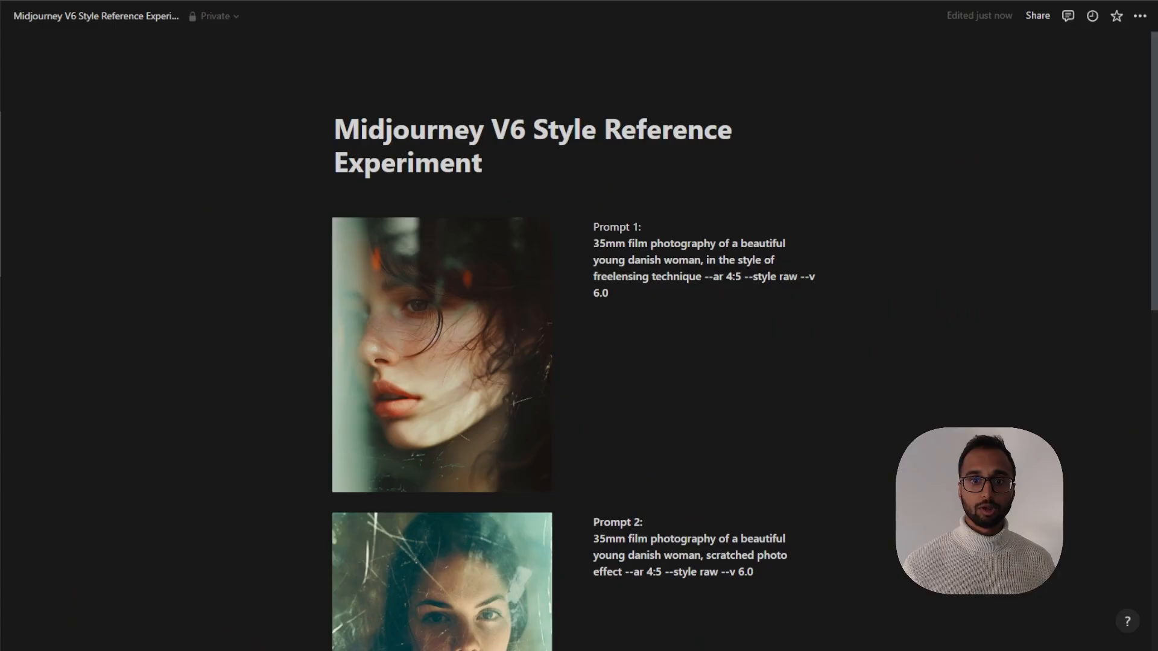
# Switch to Notion and add a "URL:" label with the freelensing image link under Prompt 1
pyautogui.click(621, 317)
pyautogui.hotkey('shift', 'Return')
pyautogui.hotkey('shift', 'Return')
pyautogui.write('URL:')
pyautogui.hotkey('shift', 'Return')
pyautogui.hotkey('ctrl', 'v')
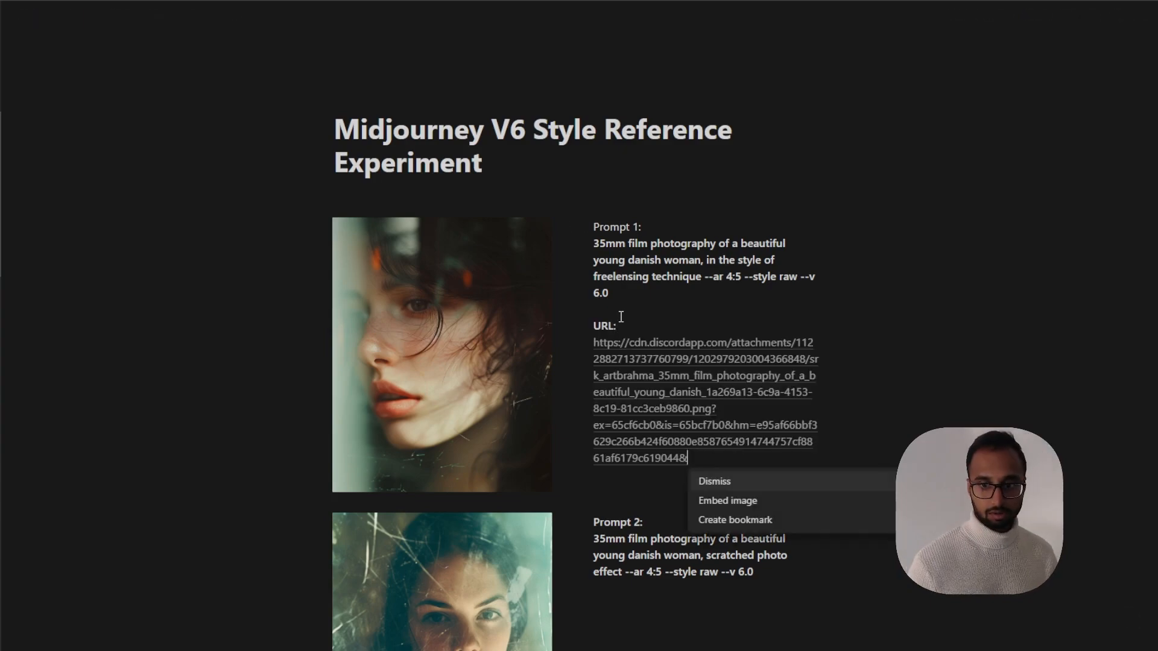
# Add a "URL:" label under Prompt 3 and insert the porcelain image link
pyautogui.click(761, 572)
pyautogui.hotkey('shift', 'Return')
pyautogui.hotkey('shift', 'Return')
pyautogui.write('URL:')
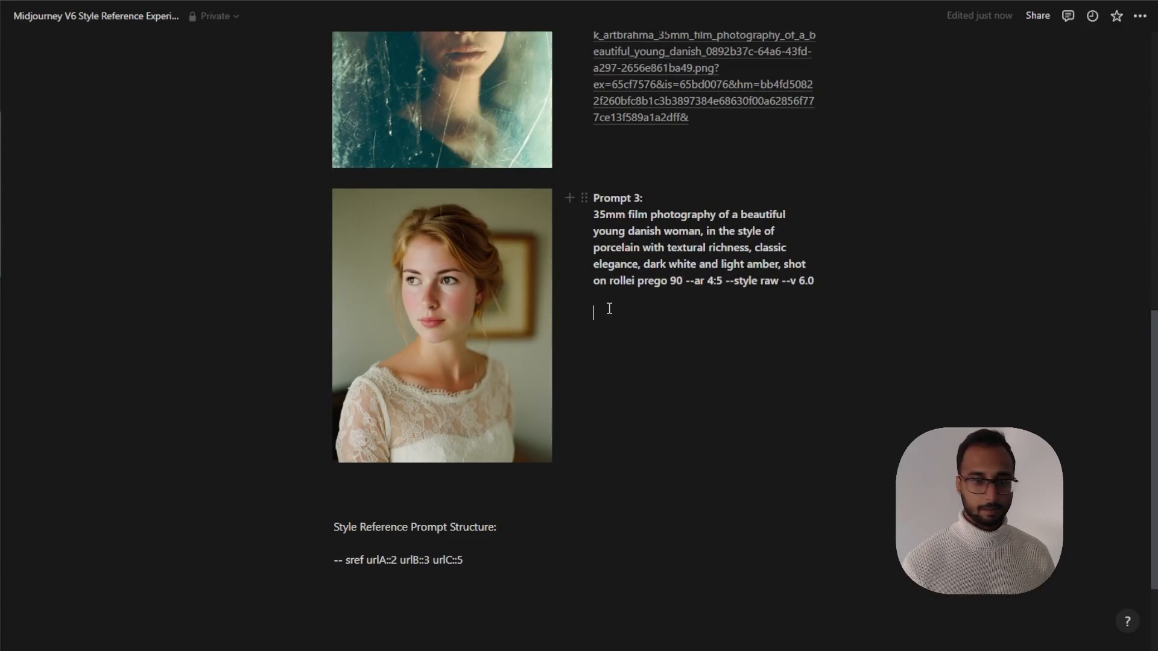
pyautogui.hotkey('ctrl', 'v')
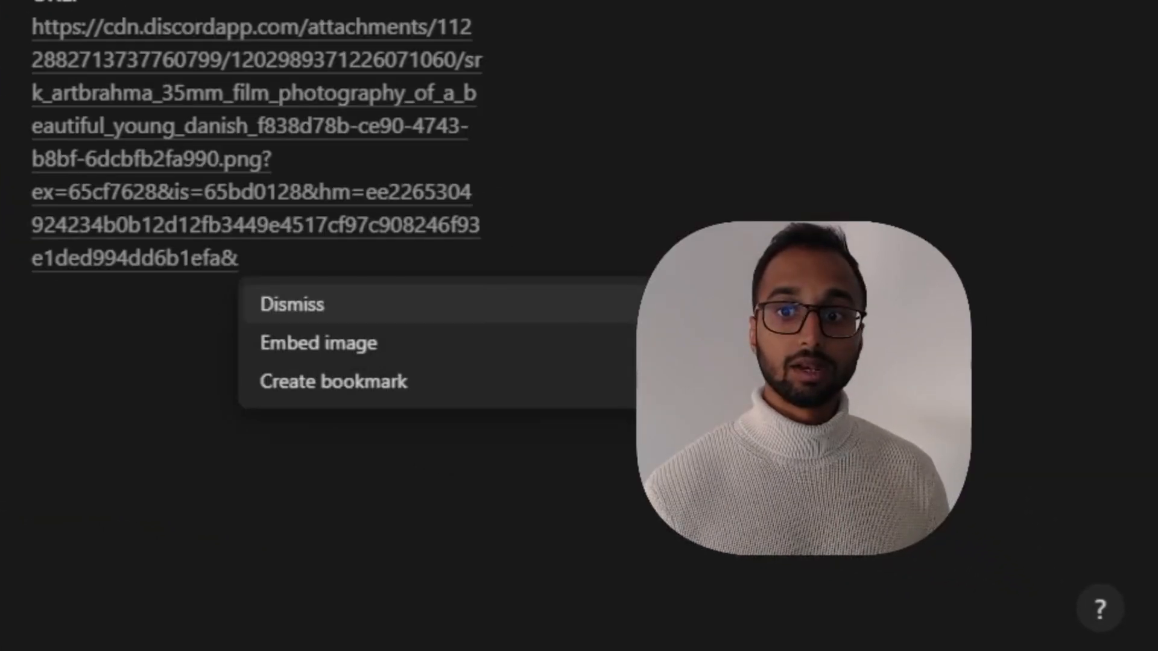
pyautogui.click(977, 392)
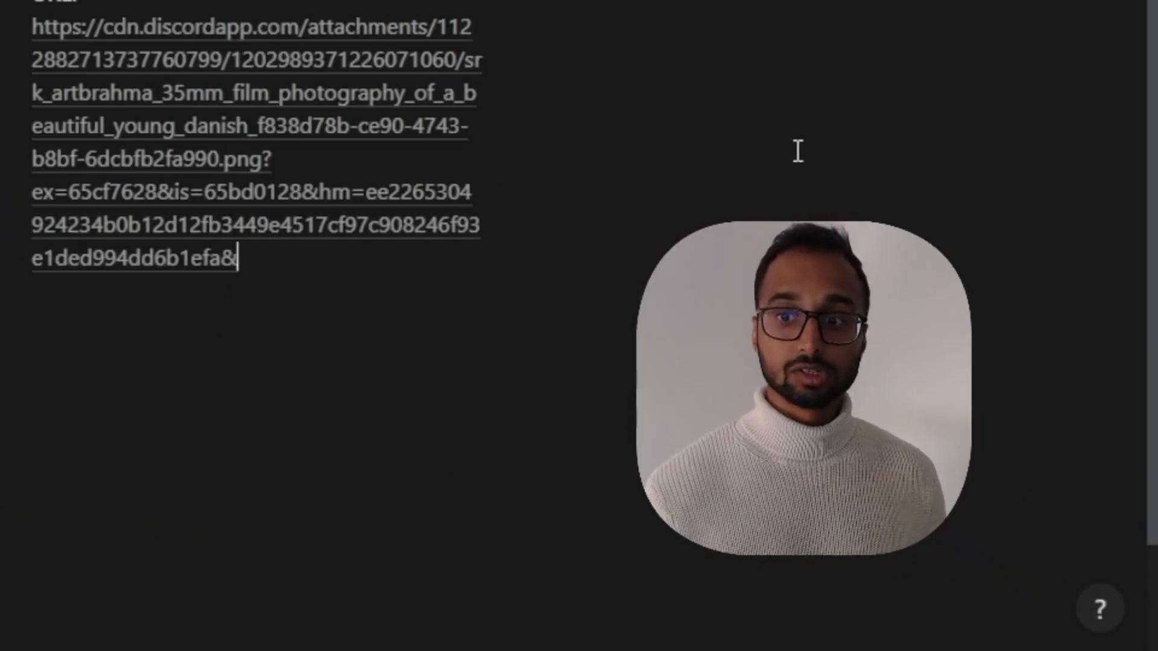
# Replace urlA in the sref prompt structure with Prompt 1's image URL
pyautogui.scroll(10, 798, 151)
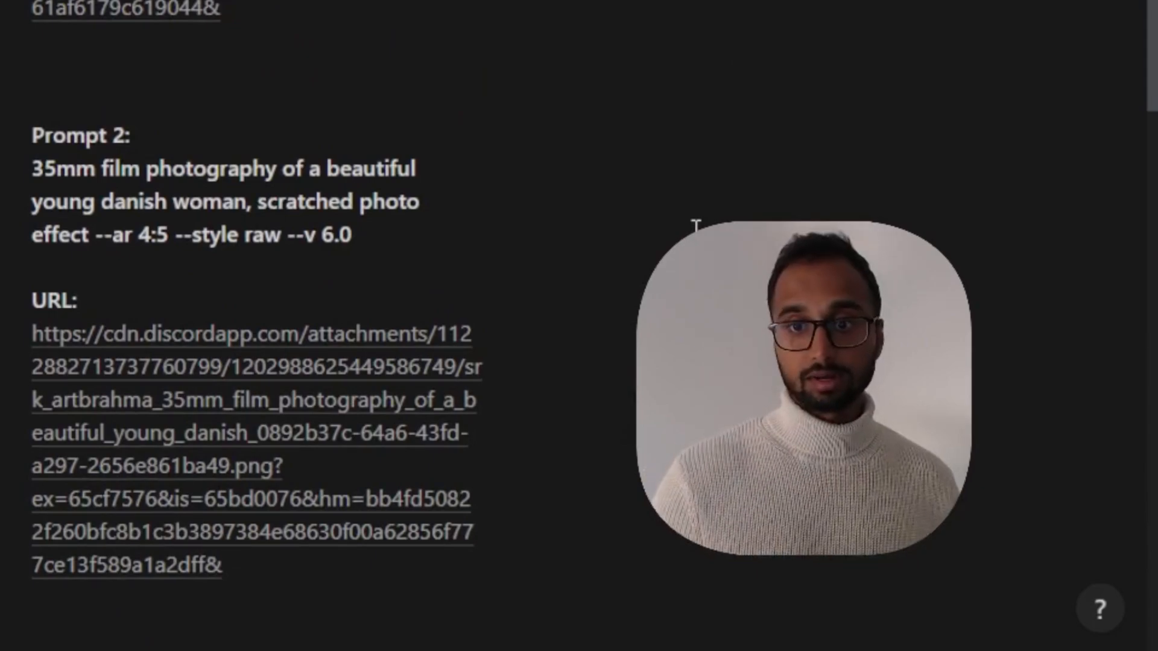
pyautogui.scroll(4, 695, 226)
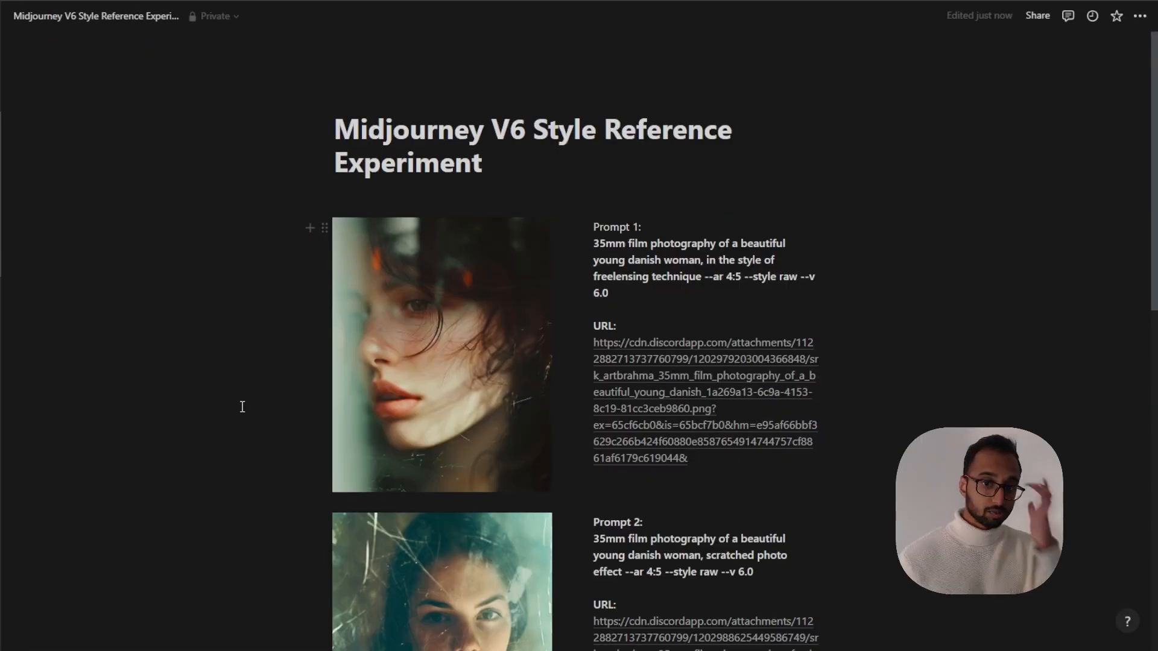
pyautogui.scroll(-3, 241, 401)
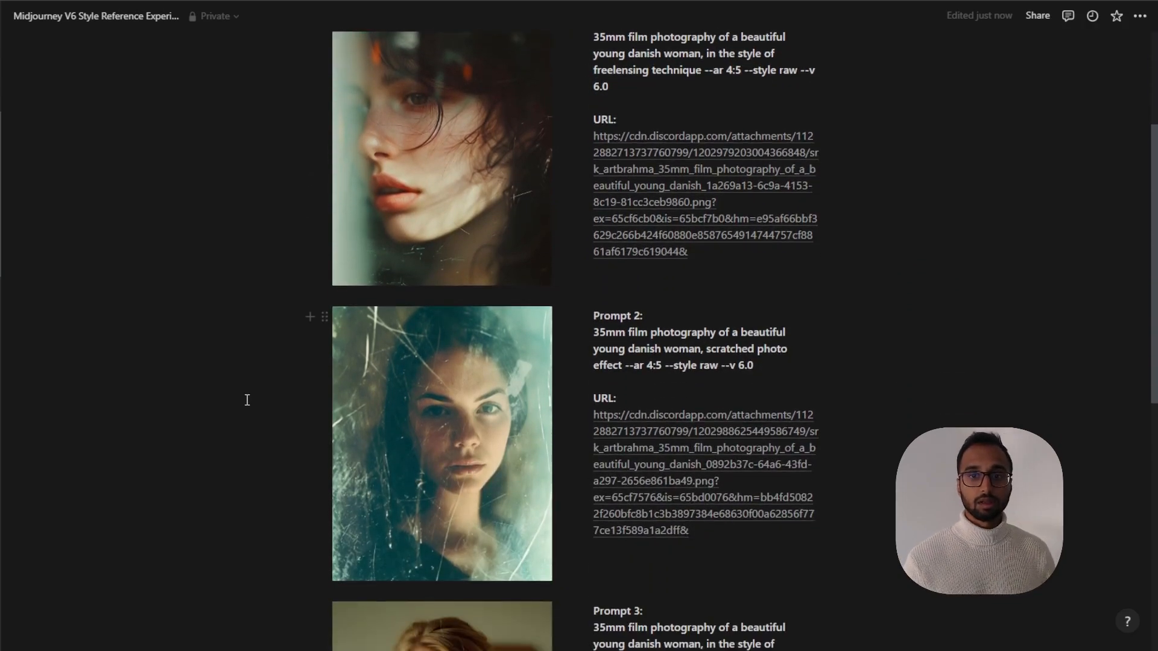
pyautogui.scroll(1, 286, 381)
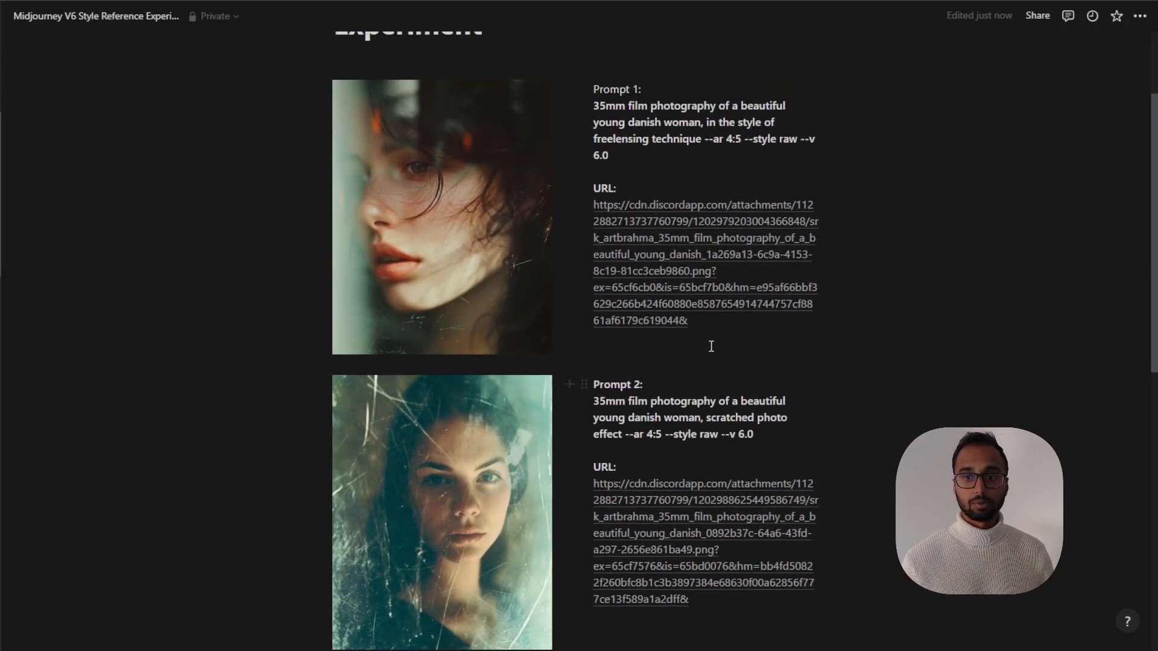
pyautogui.moveTo(691, 326); pyautogui.dragTo(595, 210)
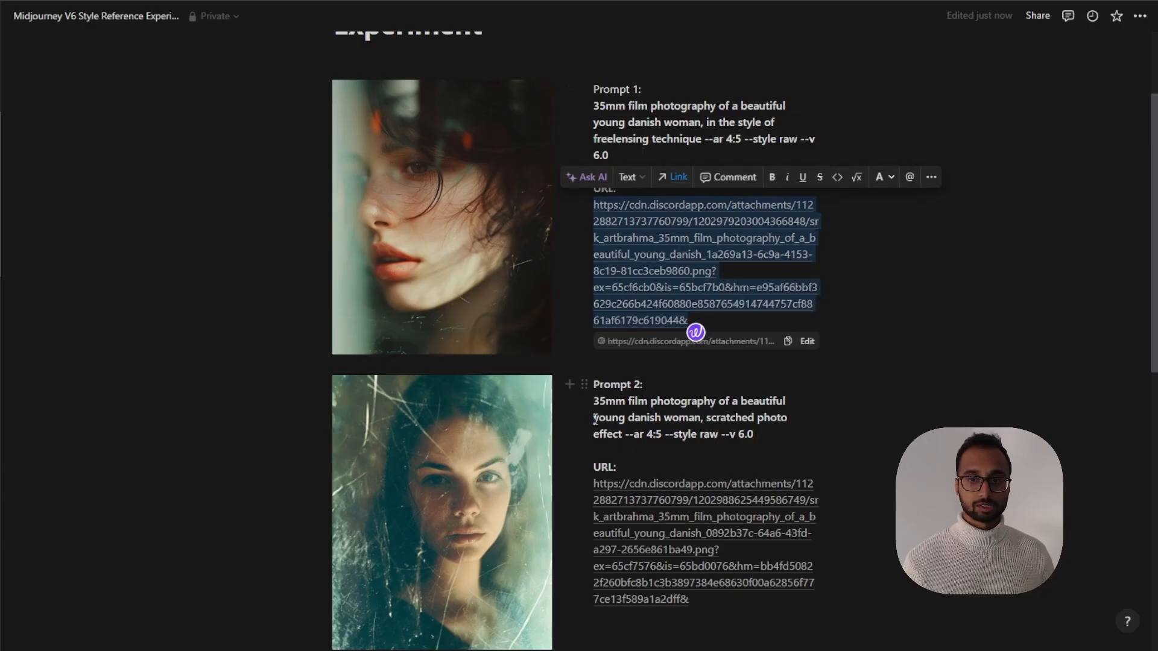
pyautogui.scroll(-10, 694, 337)
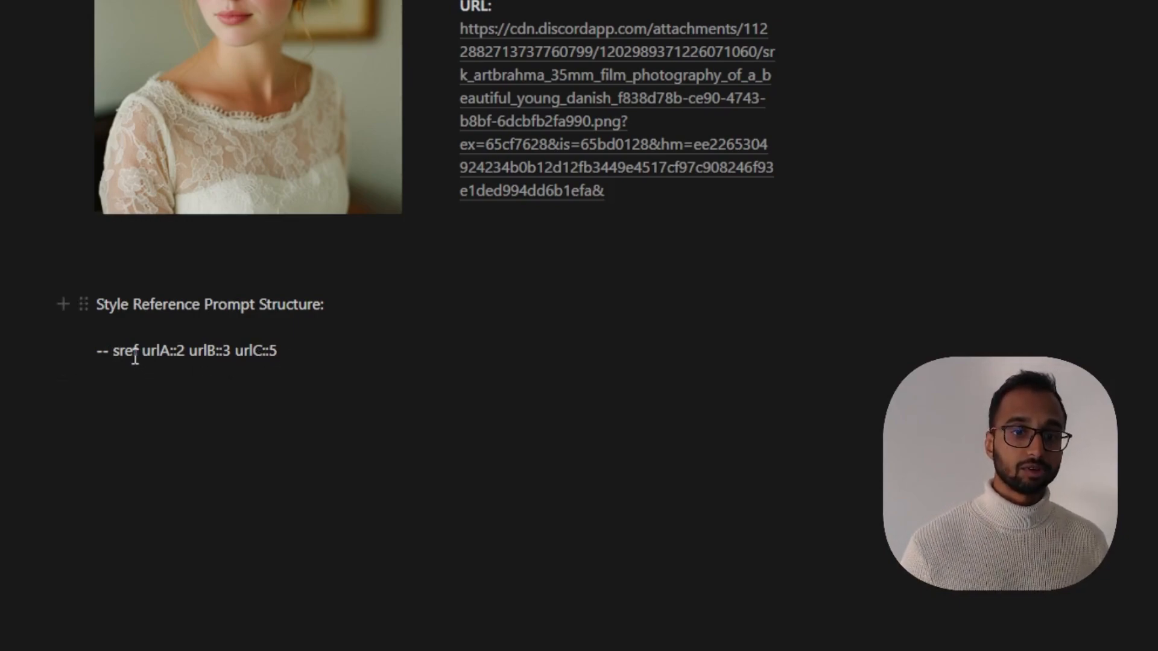
pyautogui.moveTo(139, 356); pyautogui.dragTo(99, 355)
pyautogui.click(114, 352)
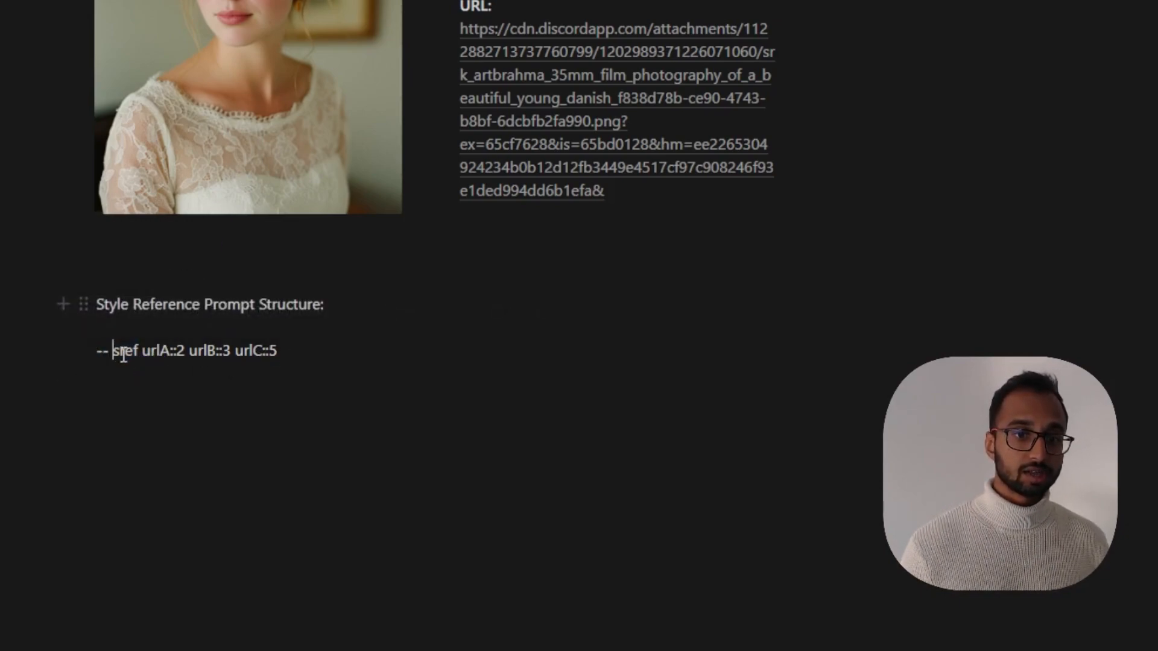
pyautogui.moveTo(145, 353); pyautogui.dragTo(172, 350)
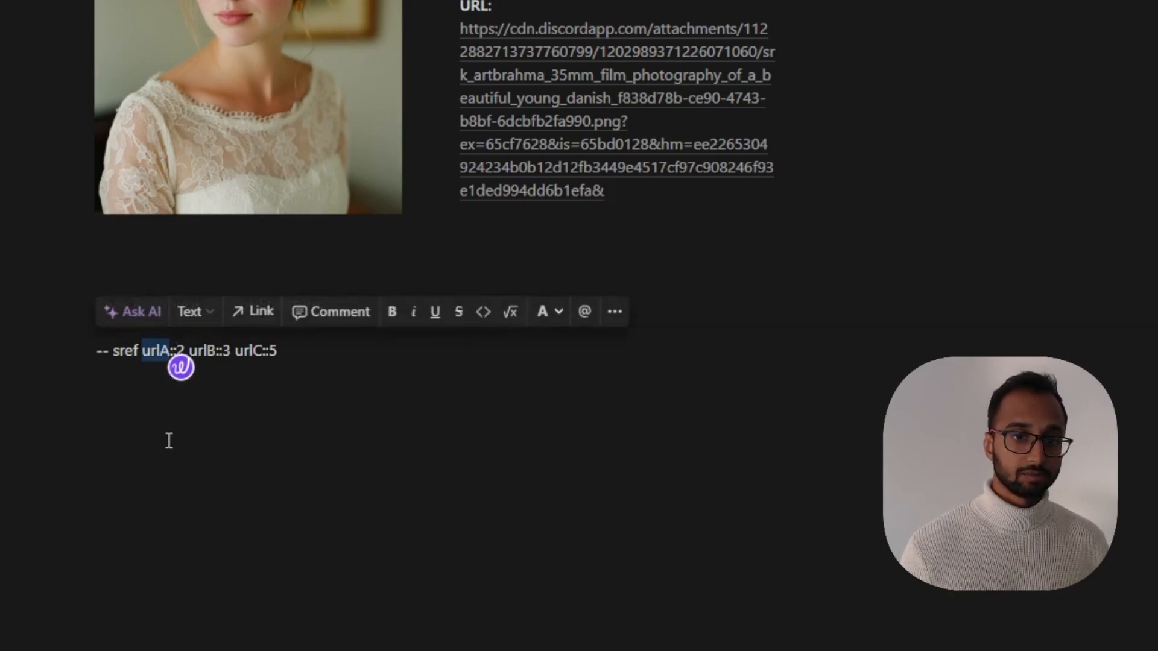
pyautogui.hotkey('ctrl', 'v')
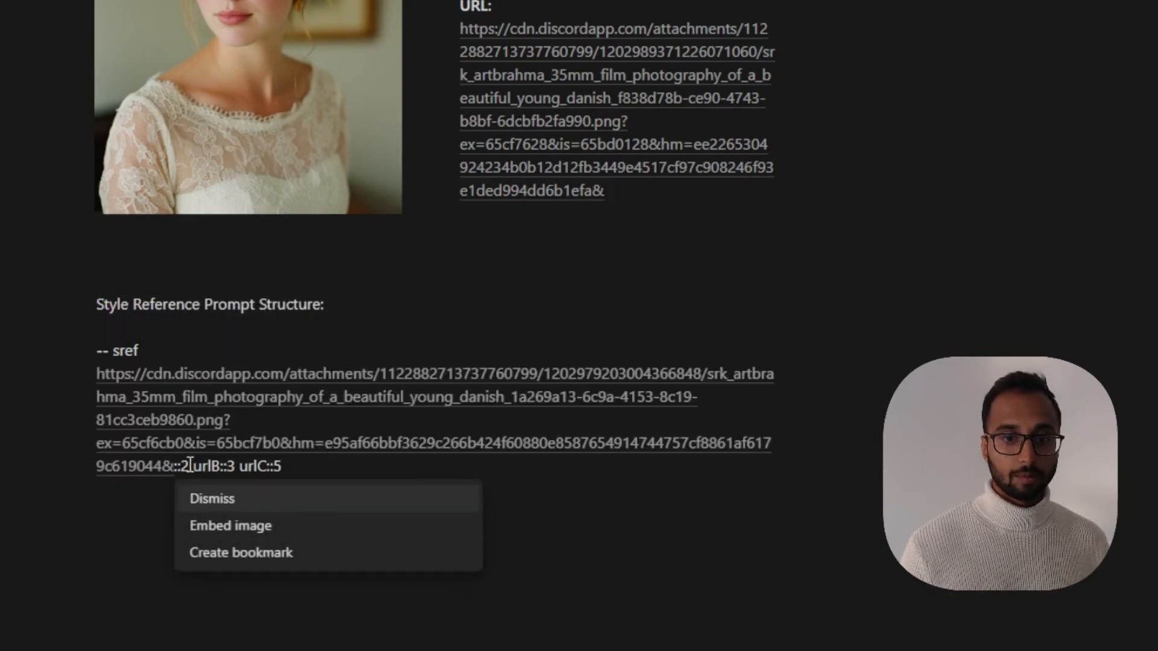
pyautogui.click(195, 478)
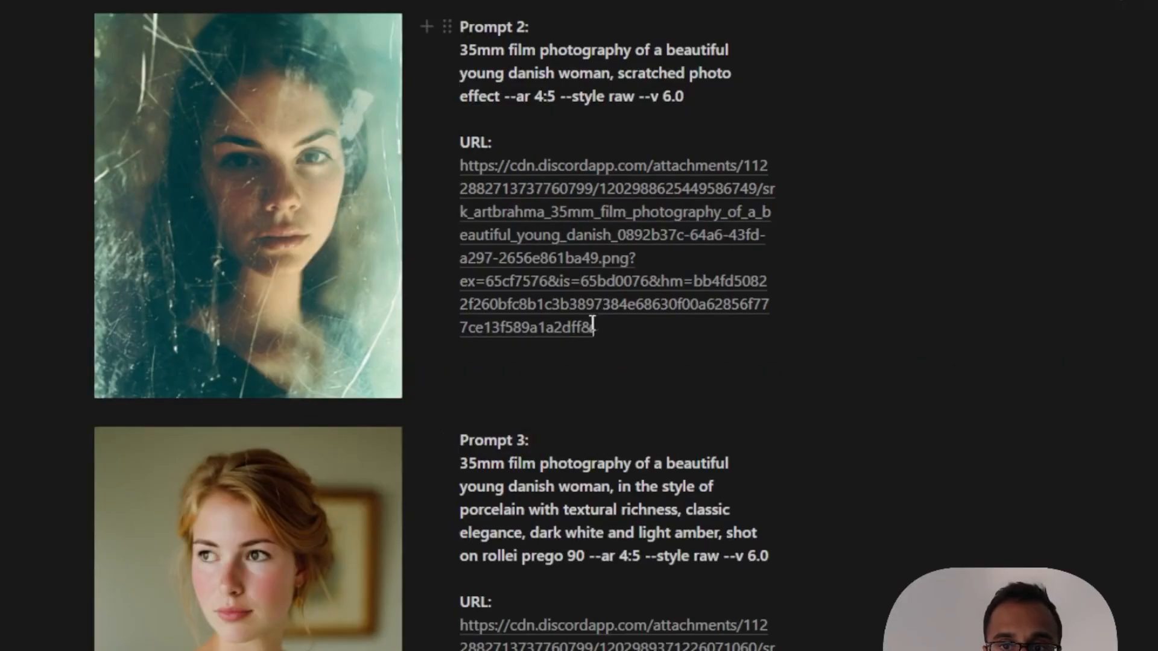
# Replace urlB in the sref structure with Prompt 2's image URL
pyautogui.moveTo(593, 325); pyautogui.dragTo(460, 165)
pyautogui.hotkey('ctrl', 'c')
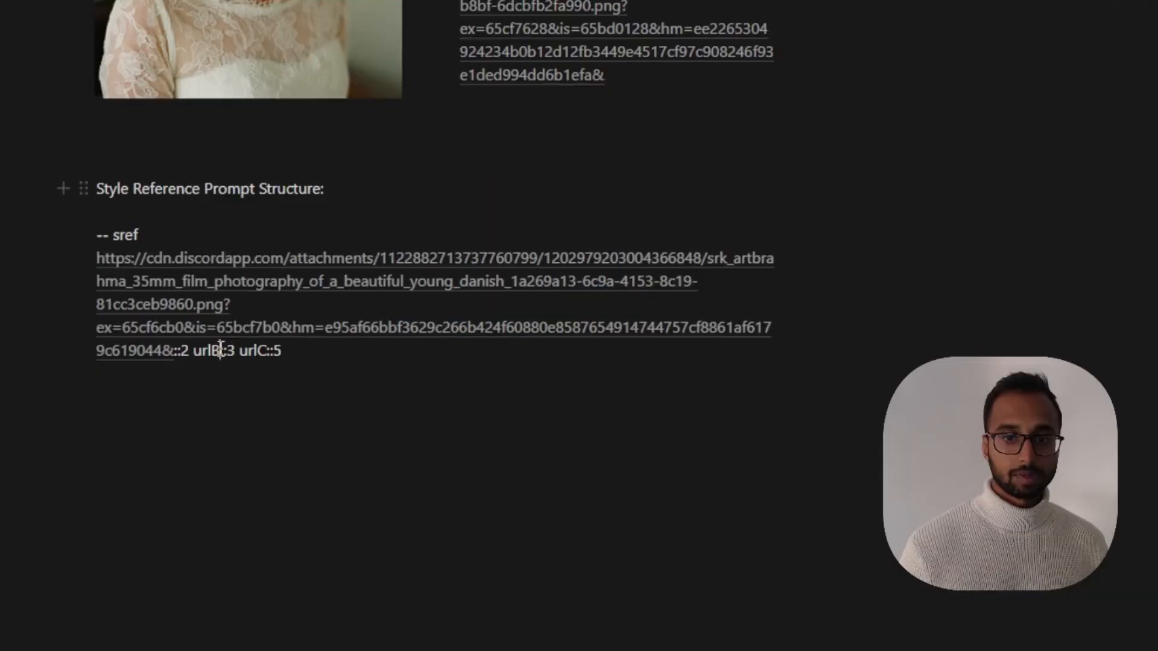
pyautogui.doubleClick(199, 351)
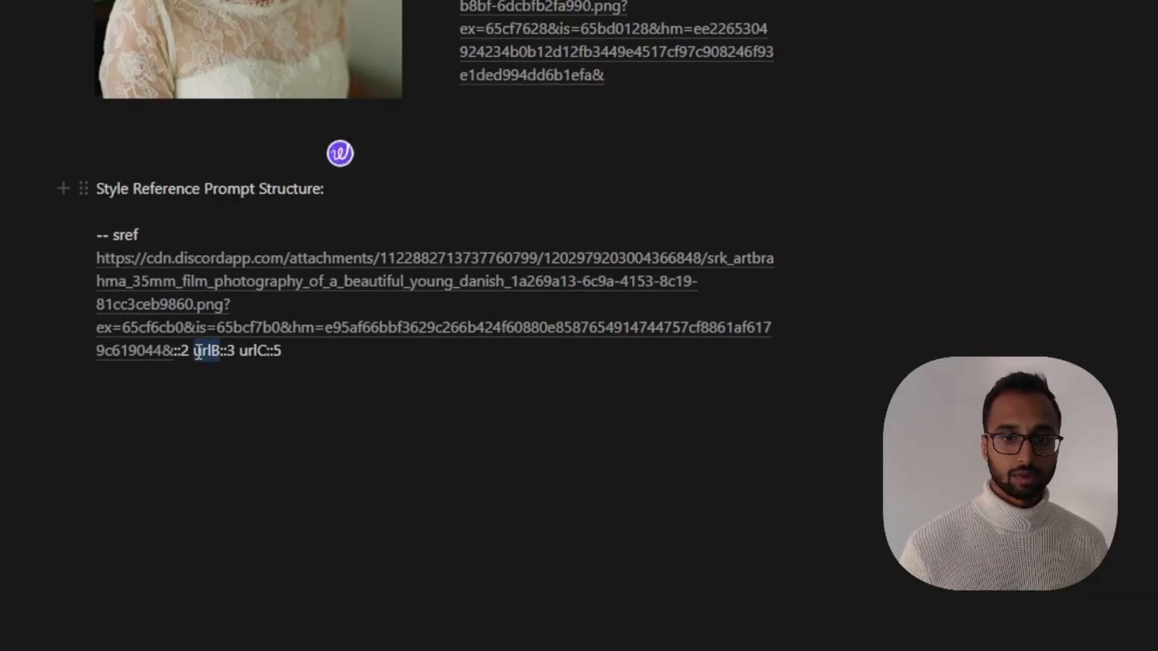
pyautogui.hotkey('ctrl', 'v')
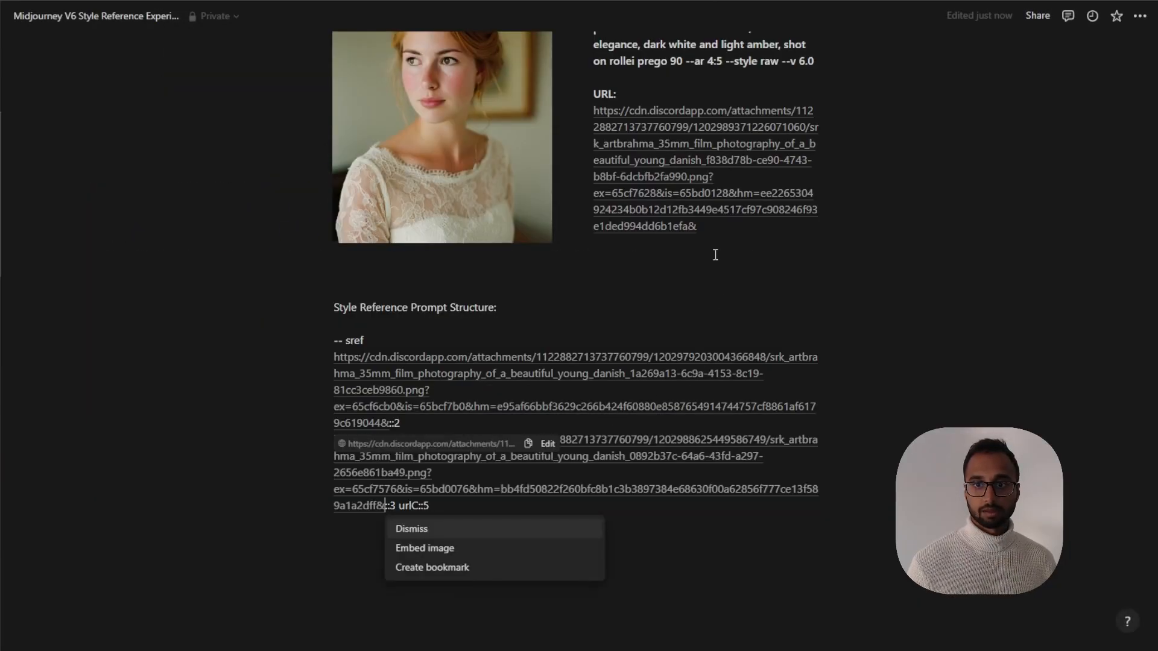
# Copy Prompt 3's image URL and replace urlC in the sref structure with it
pyautogui.moveTo(700, 227); pyautogui.dragTo(594, 114)
pyautogui.hotkey('ctrl', 'c')
pyautogui.doubleClick(414, 506)
pyautogui.hotkey('ctrl', 'v')
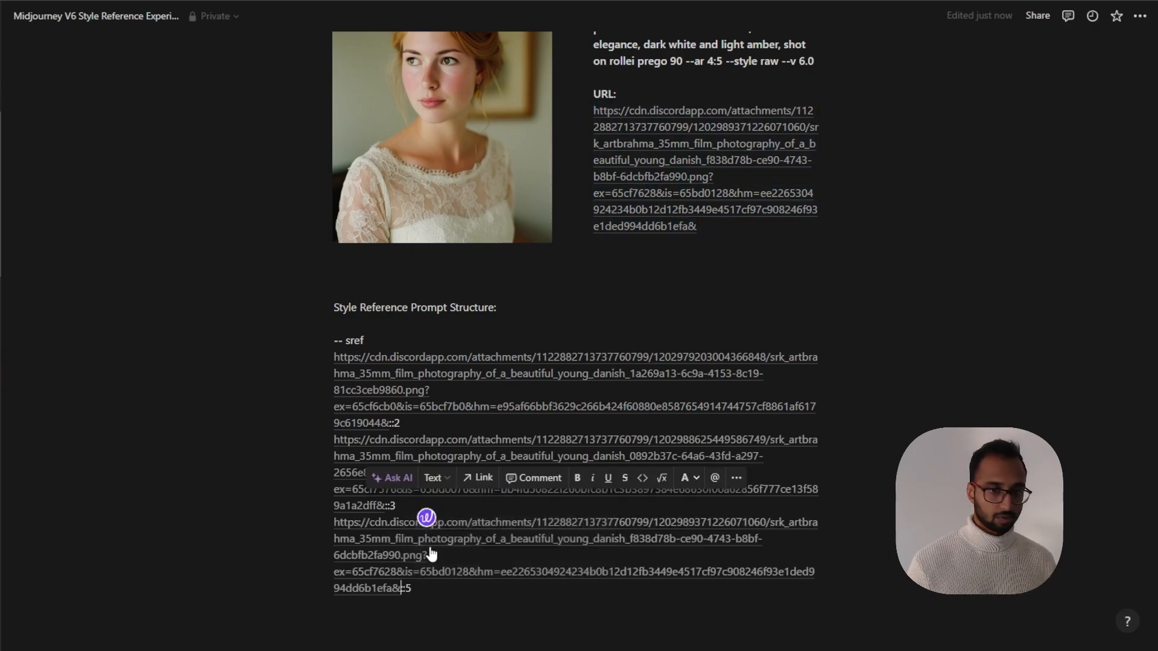
# Copy Prompt 3's subject text "35mm film photography of a beautiful young danish woman" and insert it before "-- sref" in the structure
pyautogui.click(334, 338)
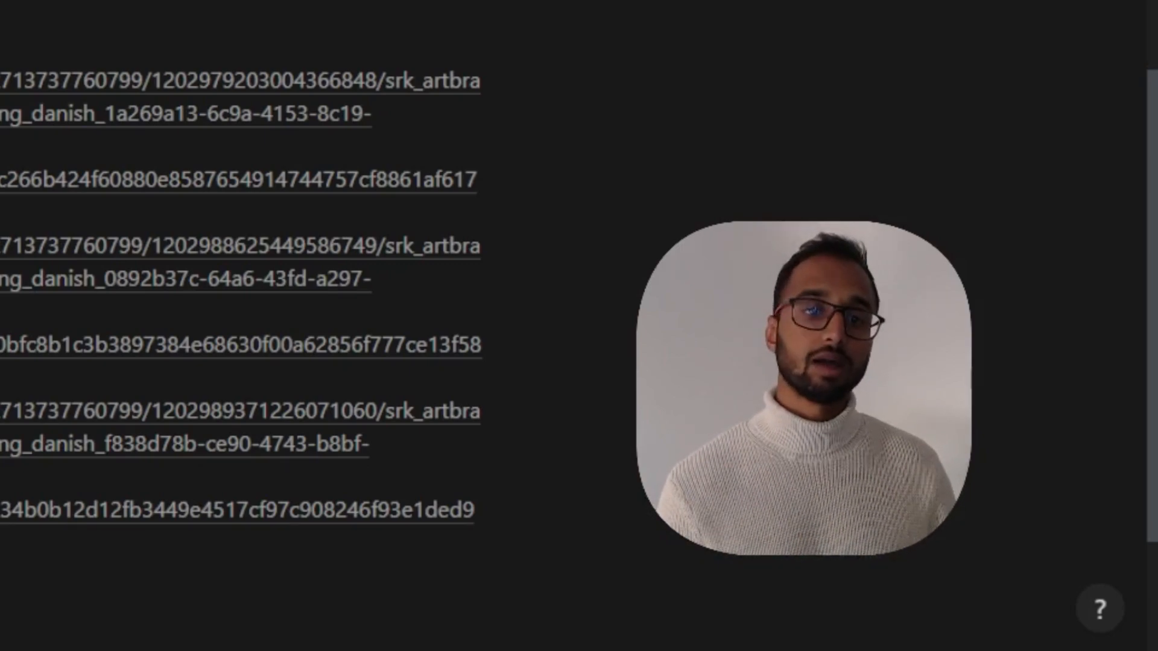
pyautogui.scroll(3, 241, 326)
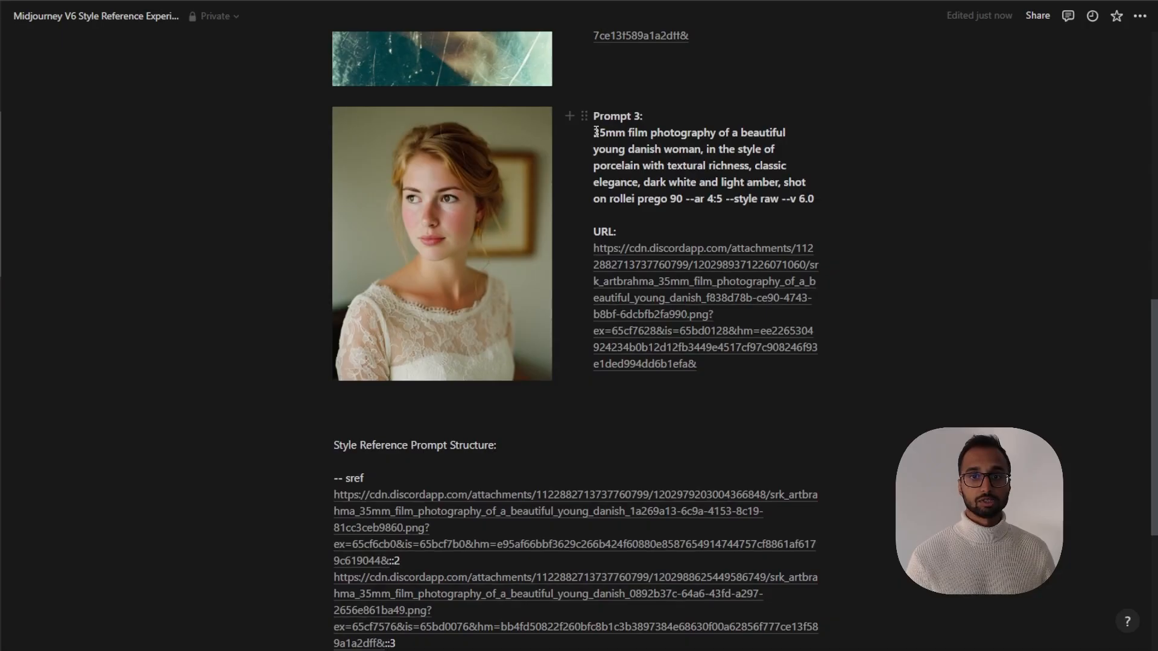
pyautogui.moveTo(596, 132); pyautogui.dragTo(702, 148)
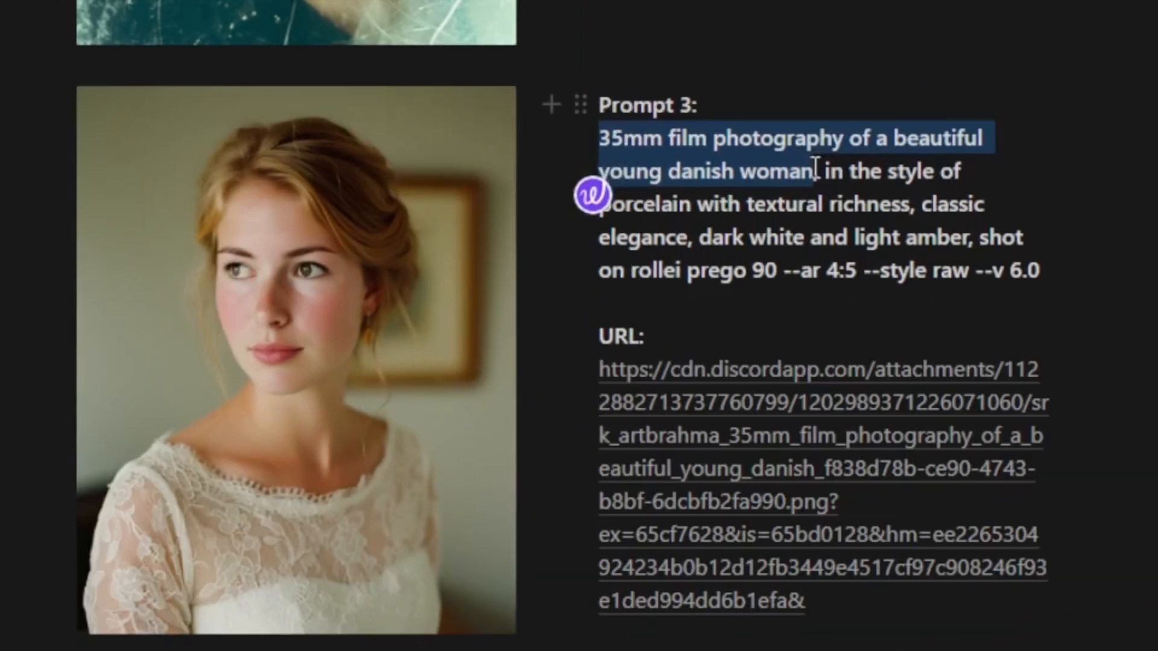
pyautogui.moveTo(815, 169); pyautogui.dragTo(816, 171)
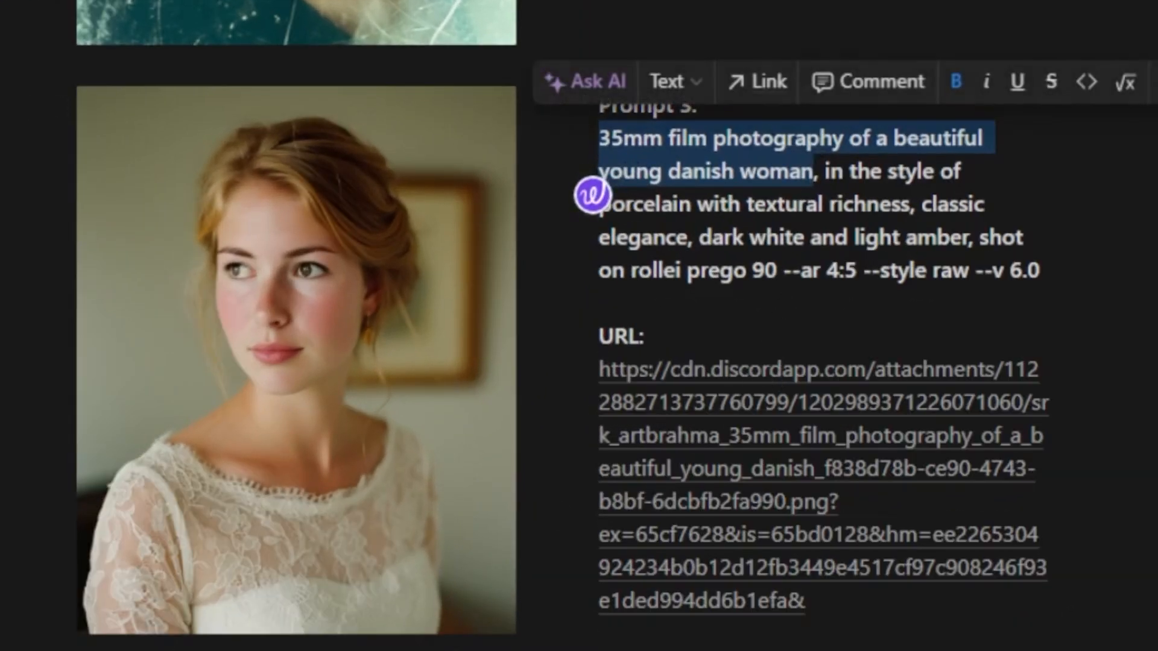
pyautogui.click(336, 475)
pyautogui.hotkey('ctrl', 'v')
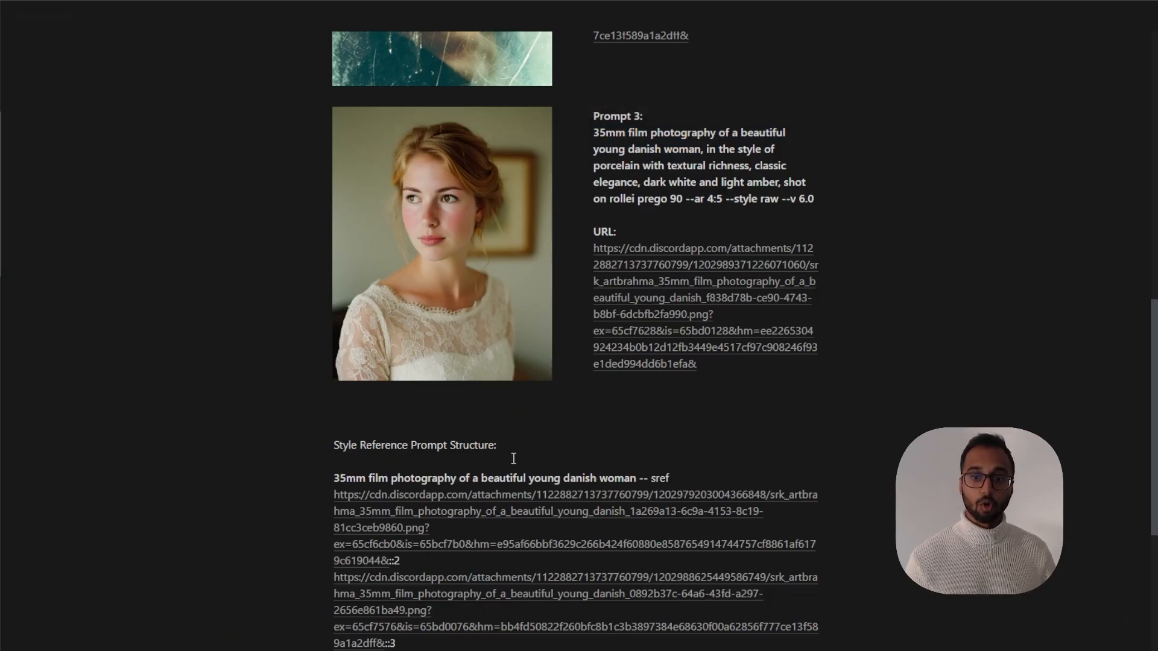
# Copy the whole style reference prompt and paste it into a new Midjourney /imagine command
pyautogui.scroll(-3, 513, 458)
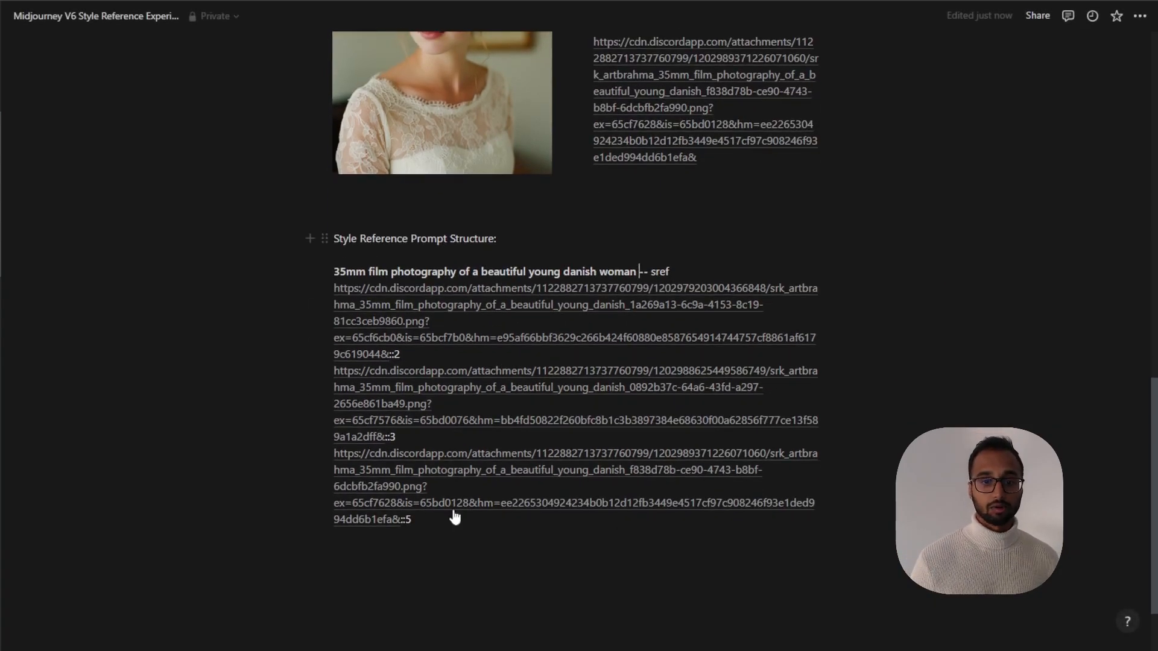
pyautogui.moveTo(412, 521); pyautogui.dragTo(331, 273)
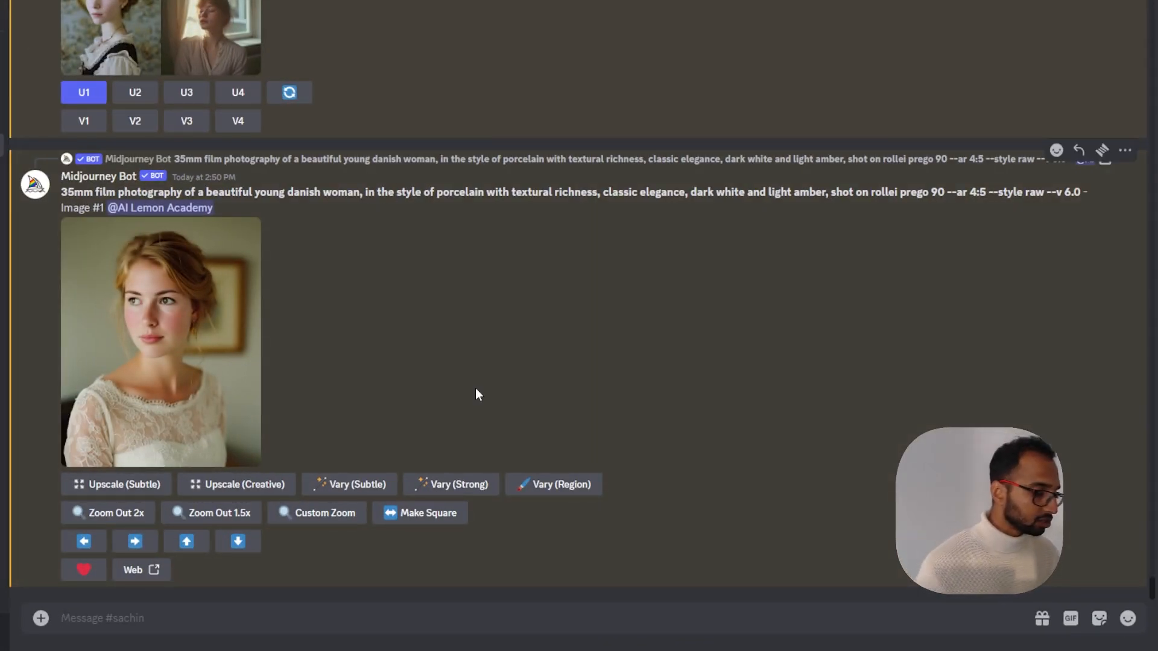
pyautogui.write('/')
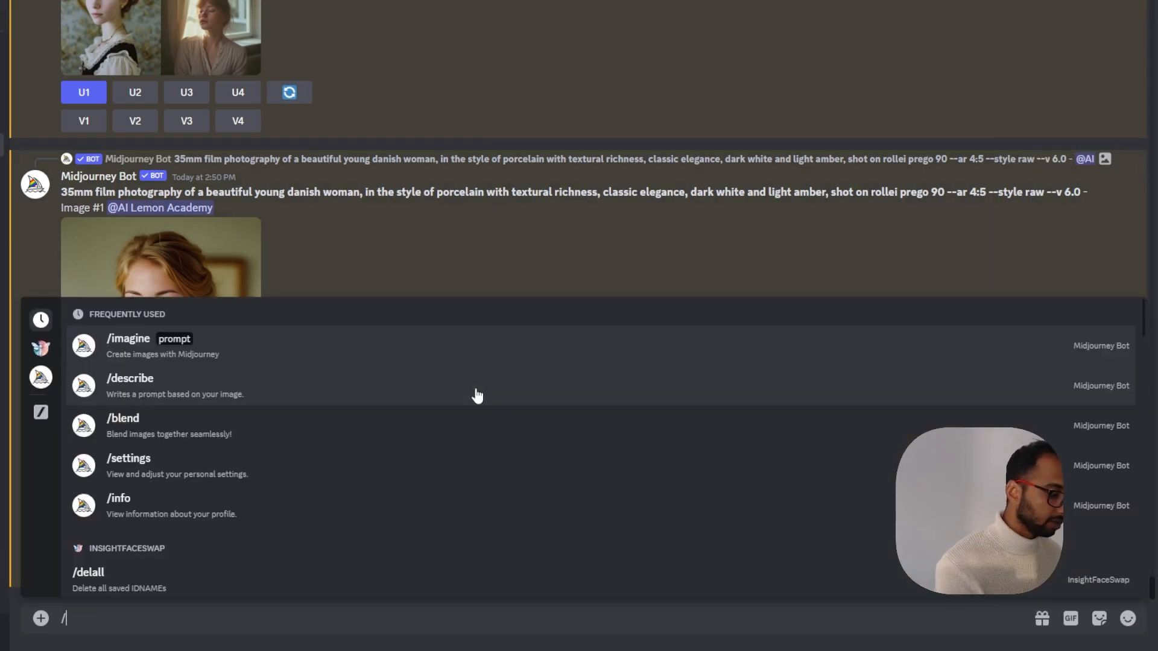
pyautogui.write('imagine')
pyautogui.press('Return')
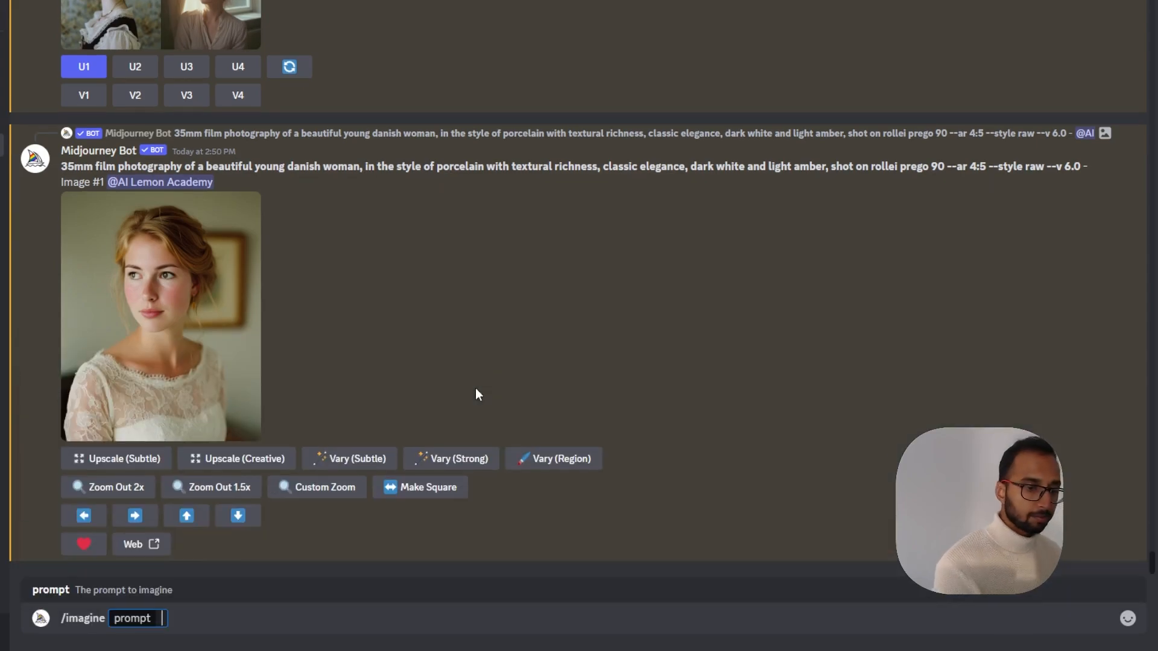
pyautogui.hotkey('ctrl', 'v')
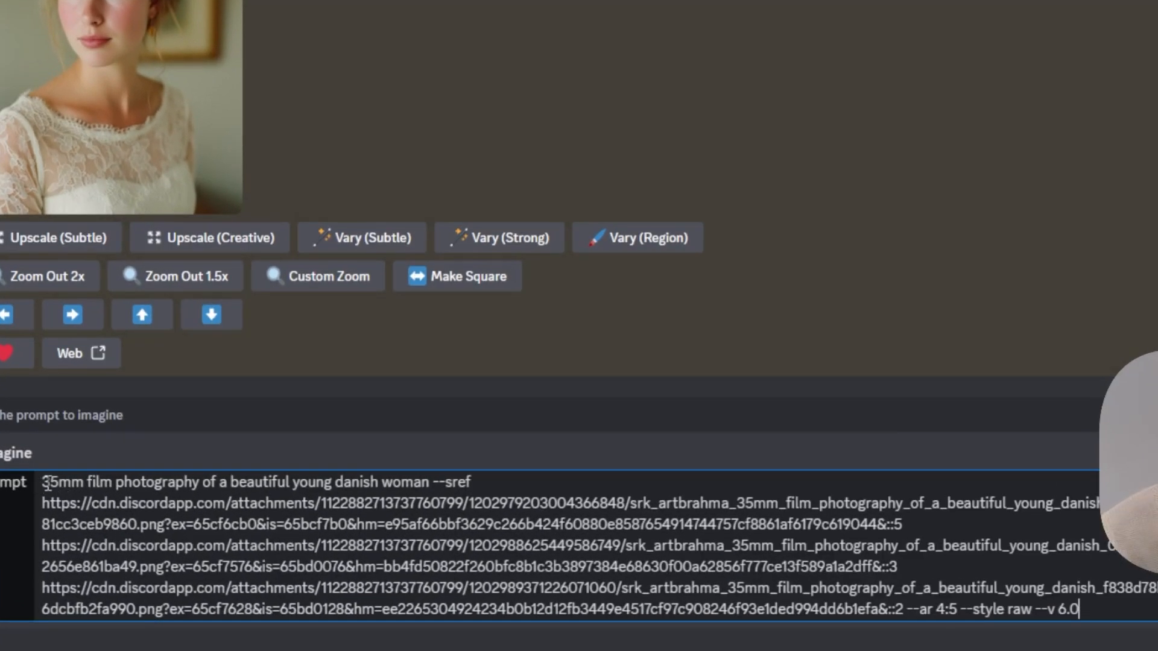
# Submit the /imagine prompt with the subject, three --sref image URLs weighted ::5, ::3, ::2, and --ar 4:5 --style raw --v 6.0
pyautogui.moveTo(42, 482); pyautogui.dragTo(416, 484)
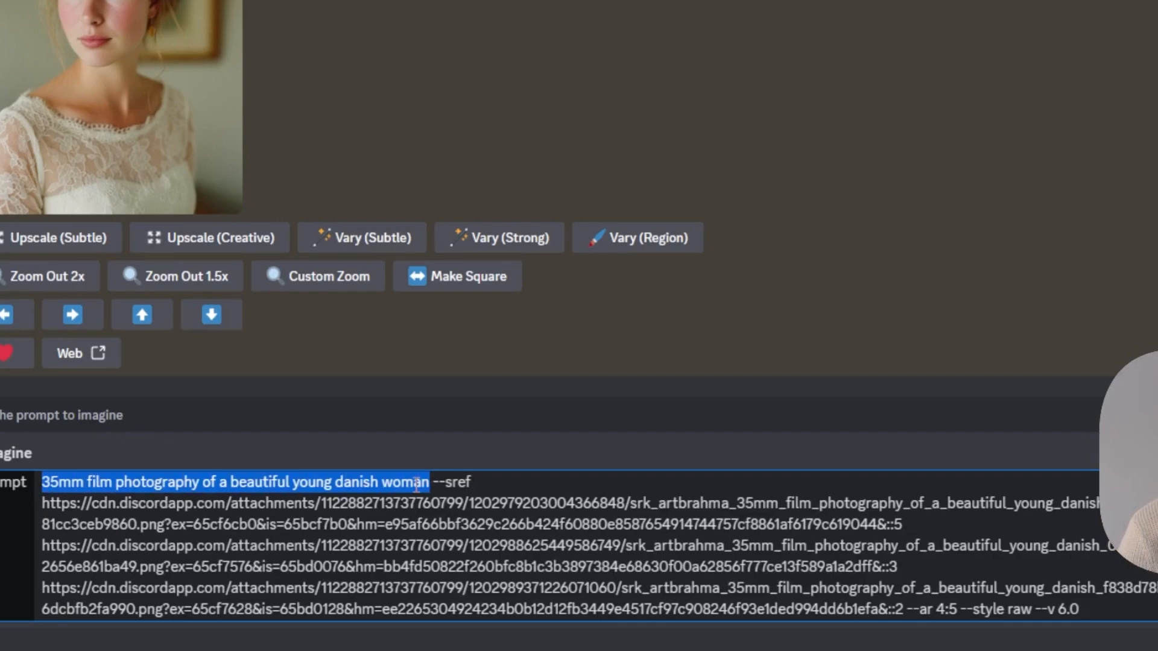
pyautogui.click(431, 483)
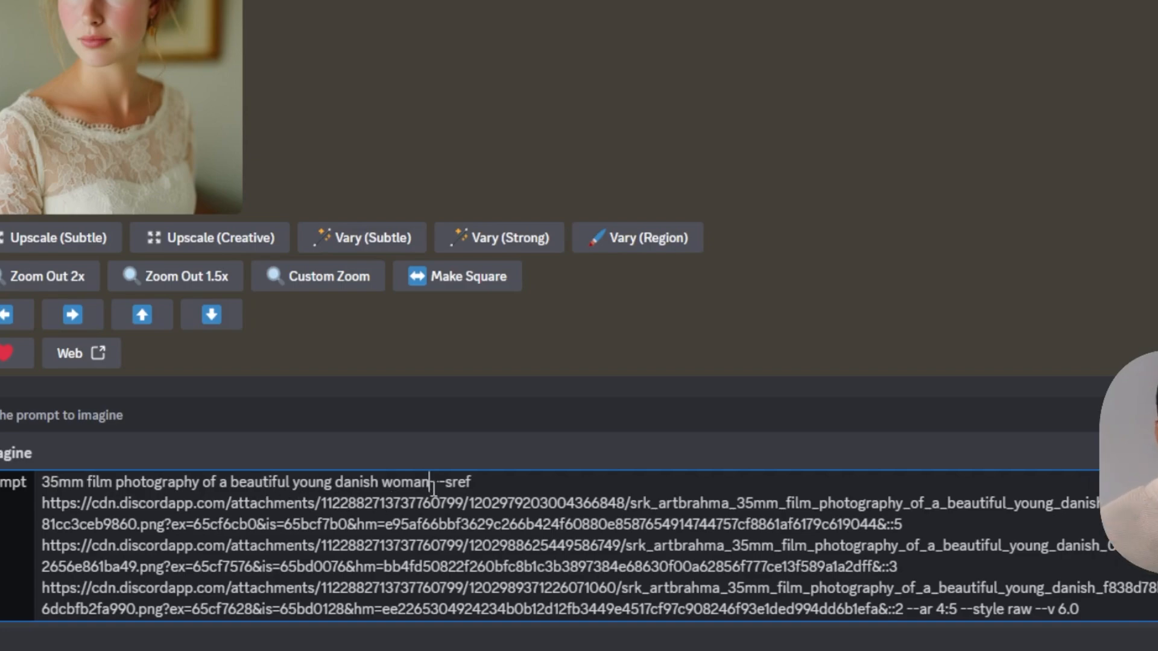
pyautogui.moveTo(432, 483); pyautogui.dragTo(478, 486)
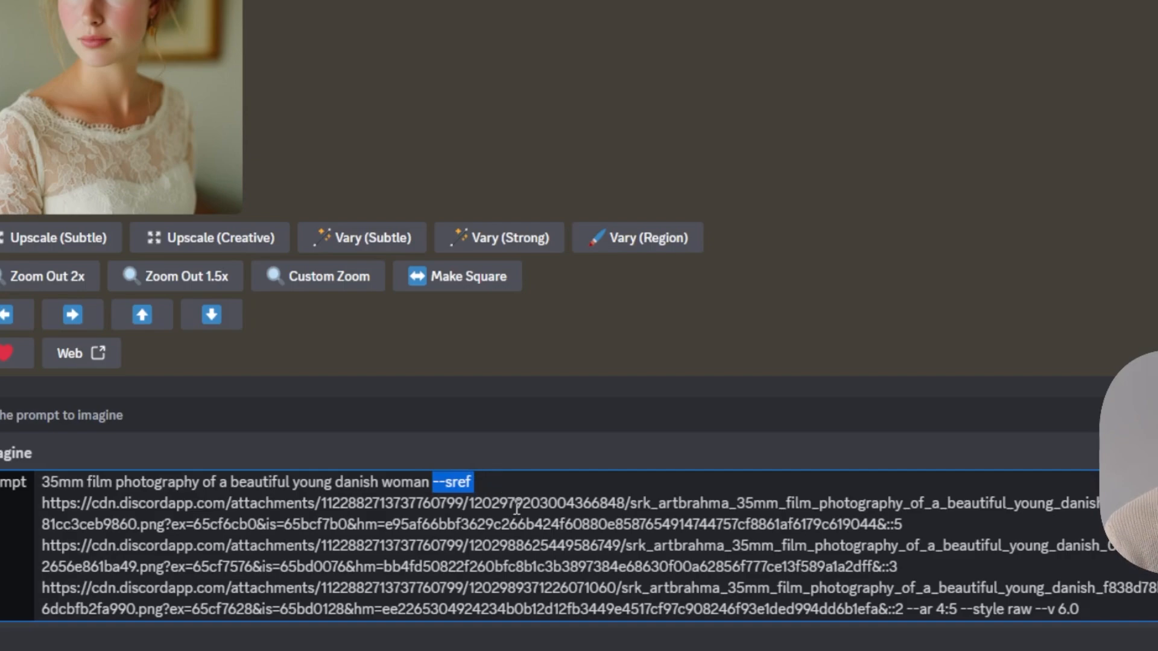
pyautogui.moveTo(905, 530); pyautogui.dragTo(887, 531)
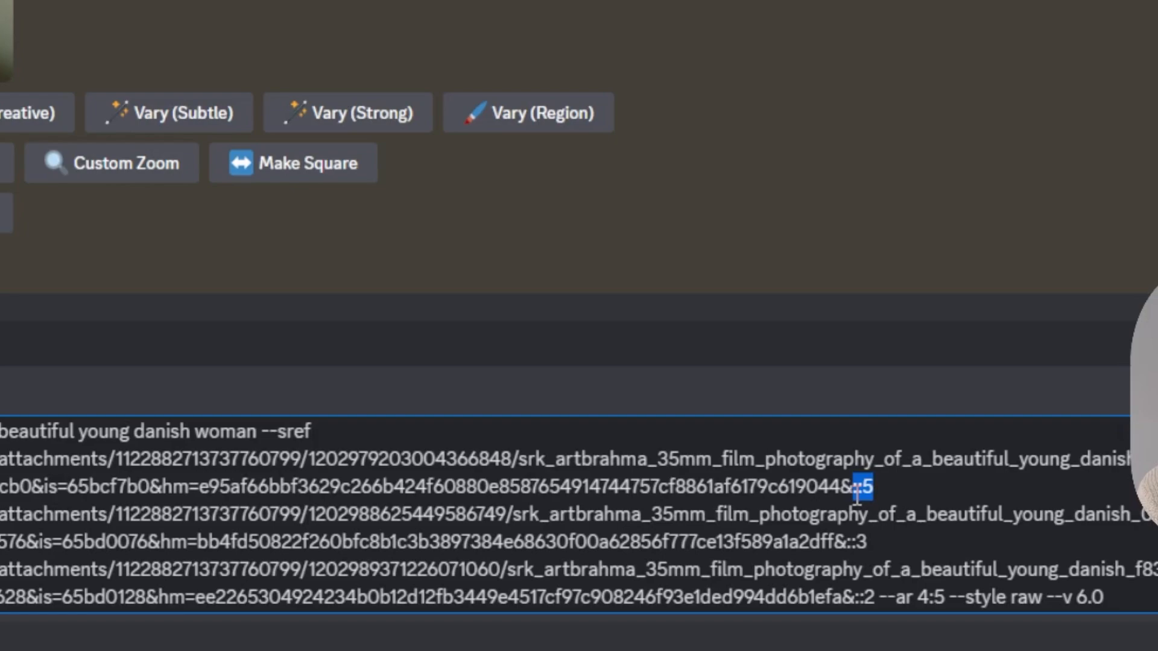
pyautogui.click(867, 544)
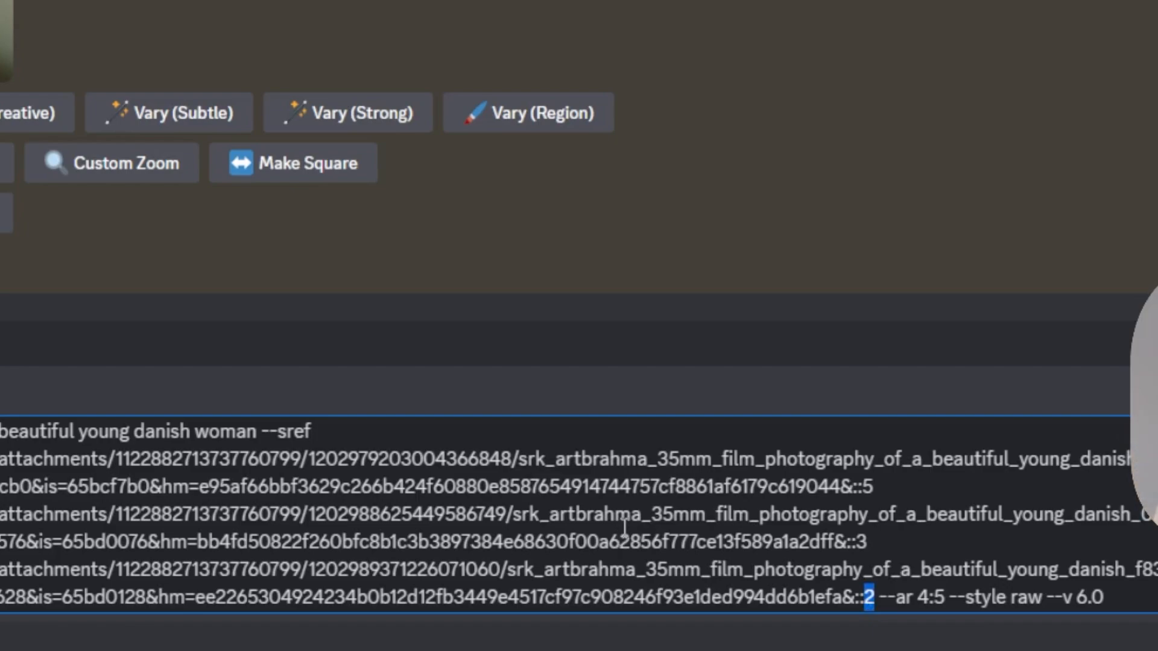
pyautogui.moveTo(1100, 603); pyautogui.dragTo(883, 606)
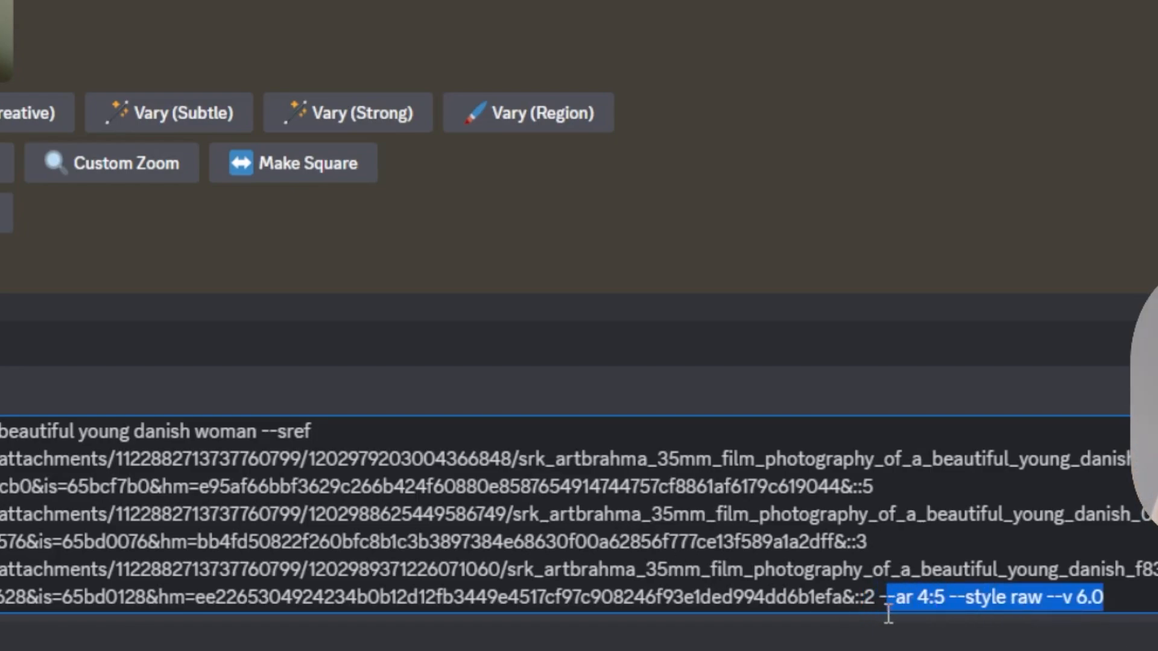
pyautogui.click(1044, 599)
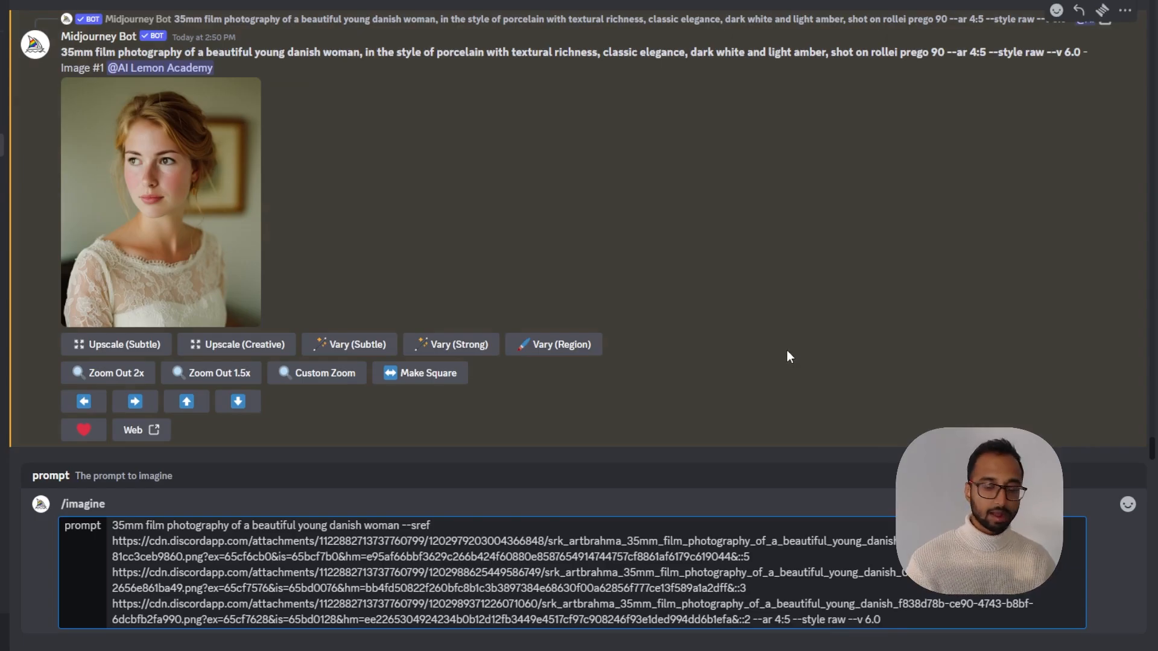
pyautogui.press('Return')
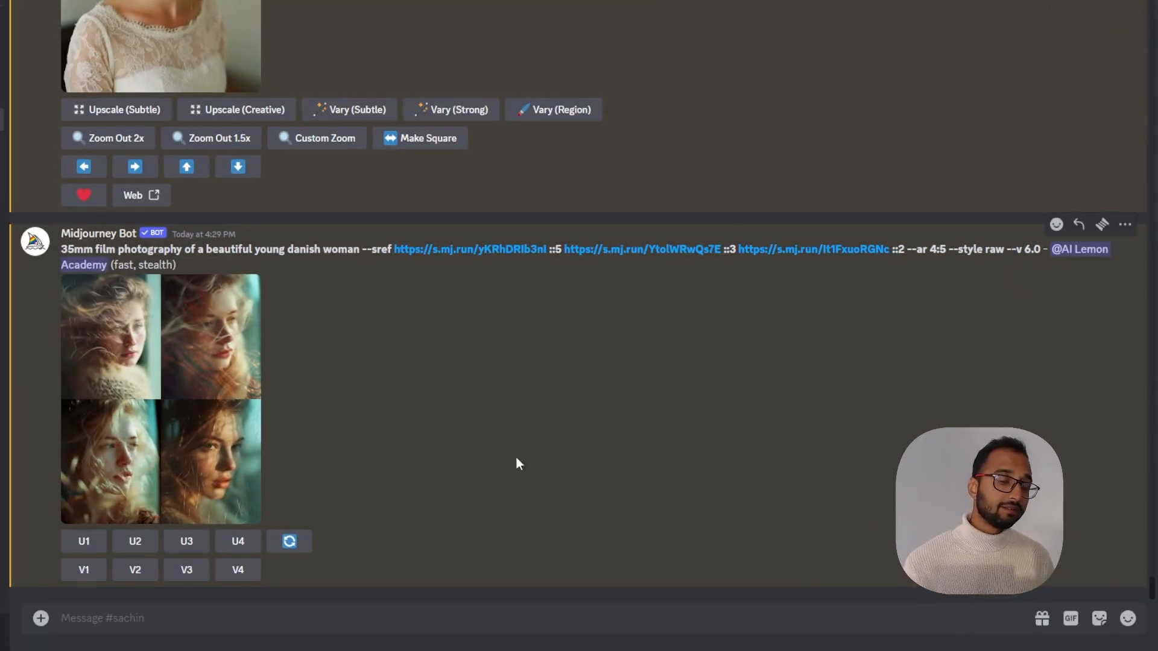
# Enlarge the generated grid, copy the result's prompt text, and paste it into a new /imagine command
pyautogui.click(163, 401)
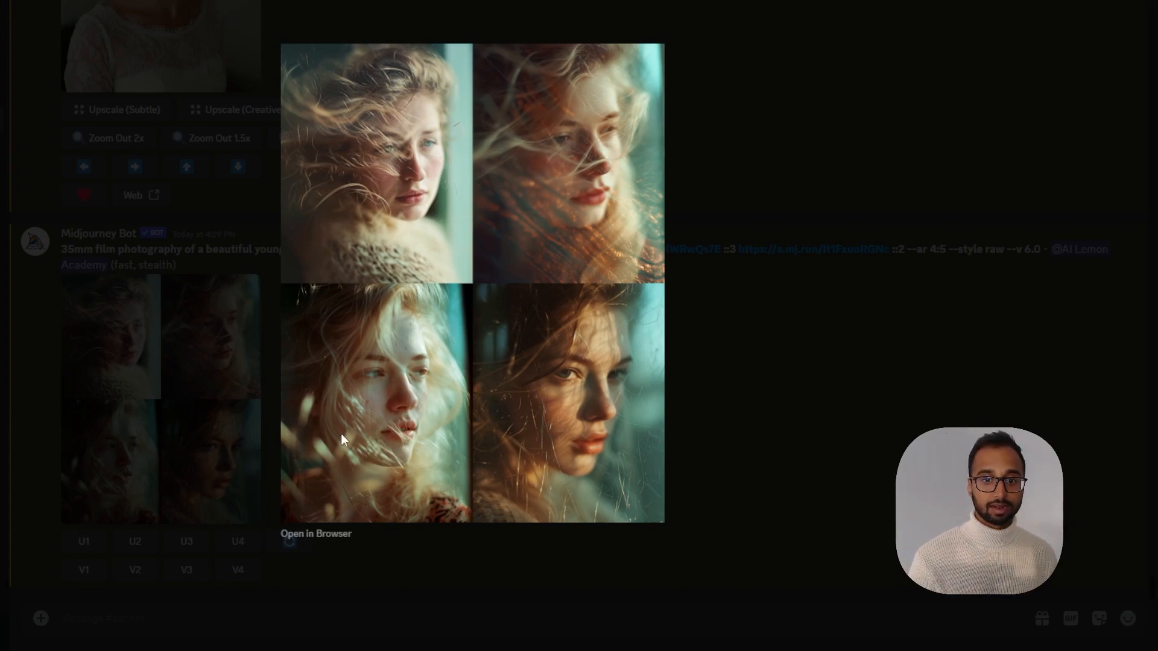
pyautogui.click(752, 445)
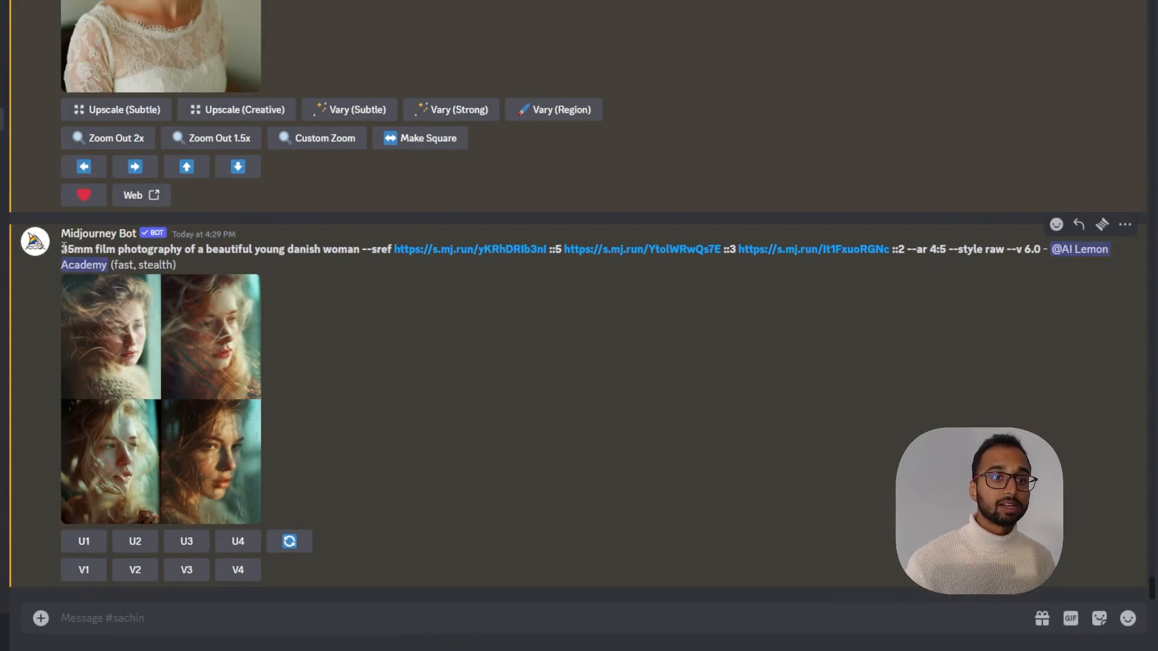
pyautogui.moveTo(63, 248); pyautogui.dragTo(1037, 259)
pyautogui.hotkey('ctrl', 'c')
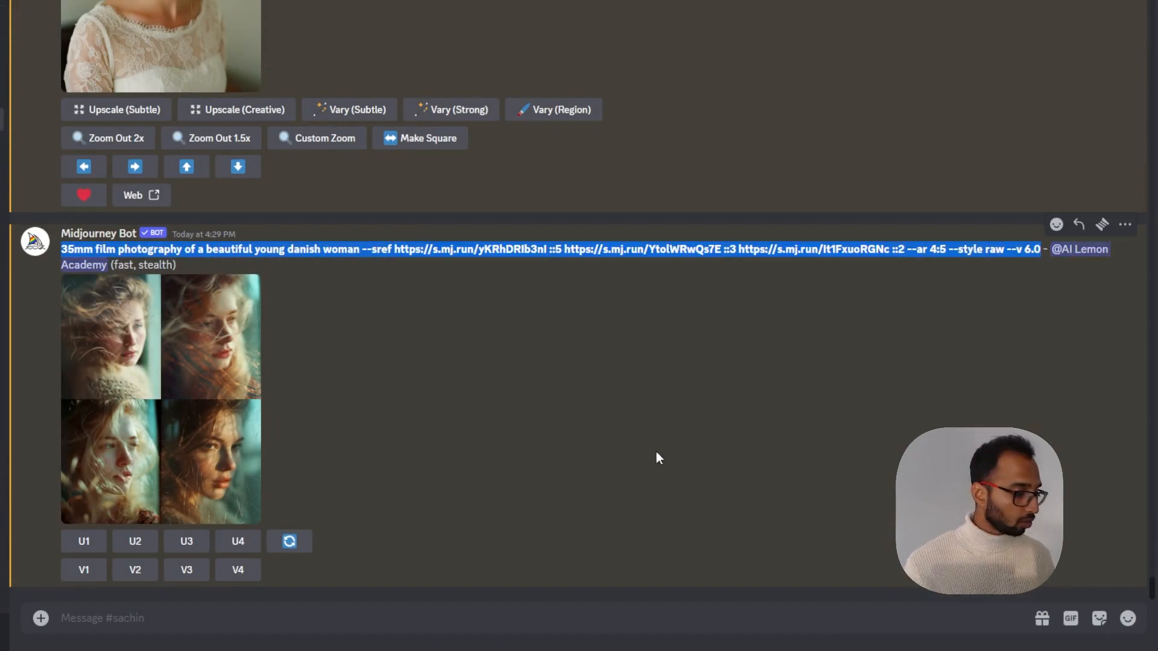
pyautogui.click(428, 585)
pyautogui.write('/i')
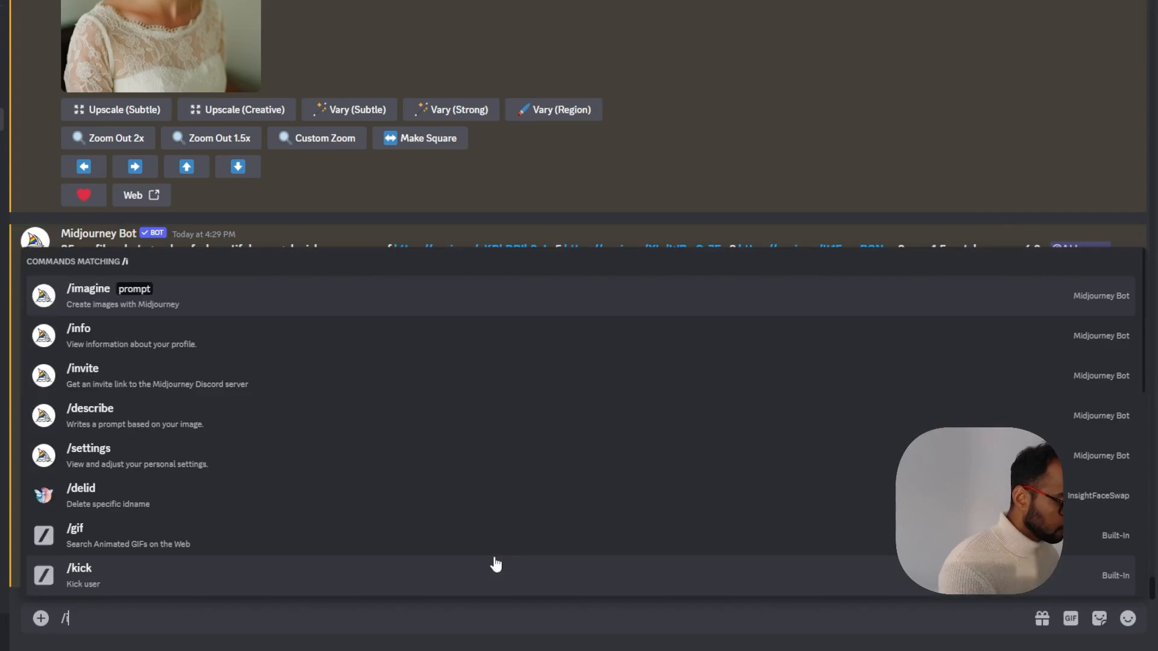
pyautogui.write('magine')
pyautogui.press('Tab')
pyautogui.hotkey('ctrl', 'v')
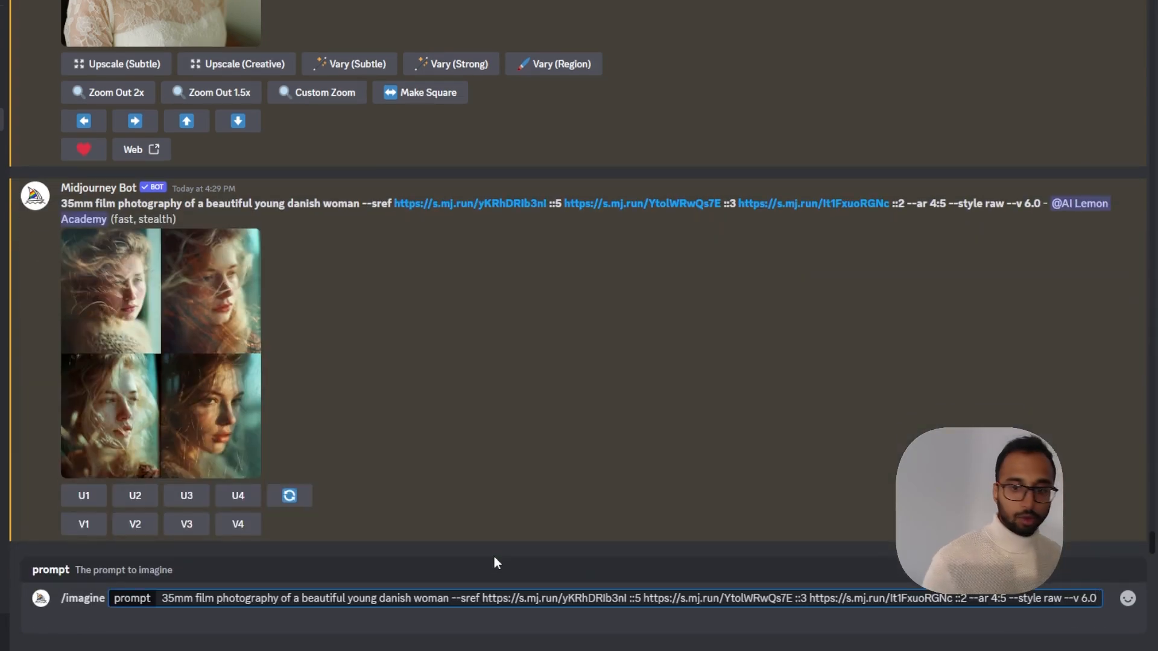
# Set the second style reference URL's weight to ::1 and submit the prompt
pyautogui.moveTo(807, 598); pyautogui.dragTo(644, 625)
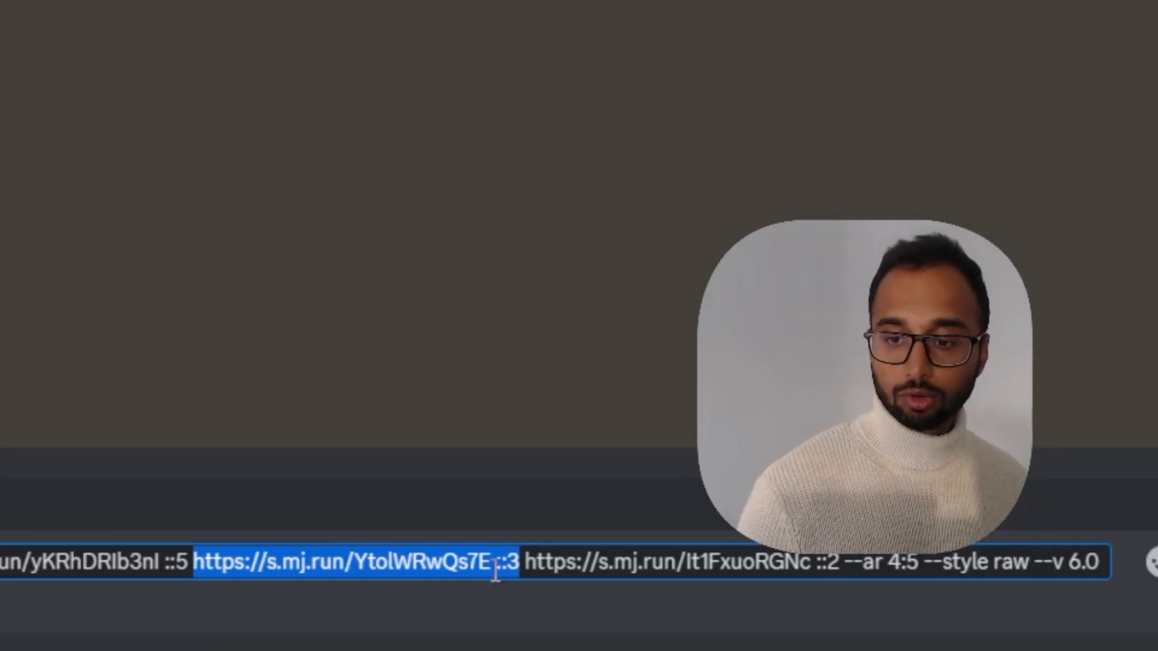
pyautogui.click(517, 564)
pyautogui.doubleClick(513, 563)
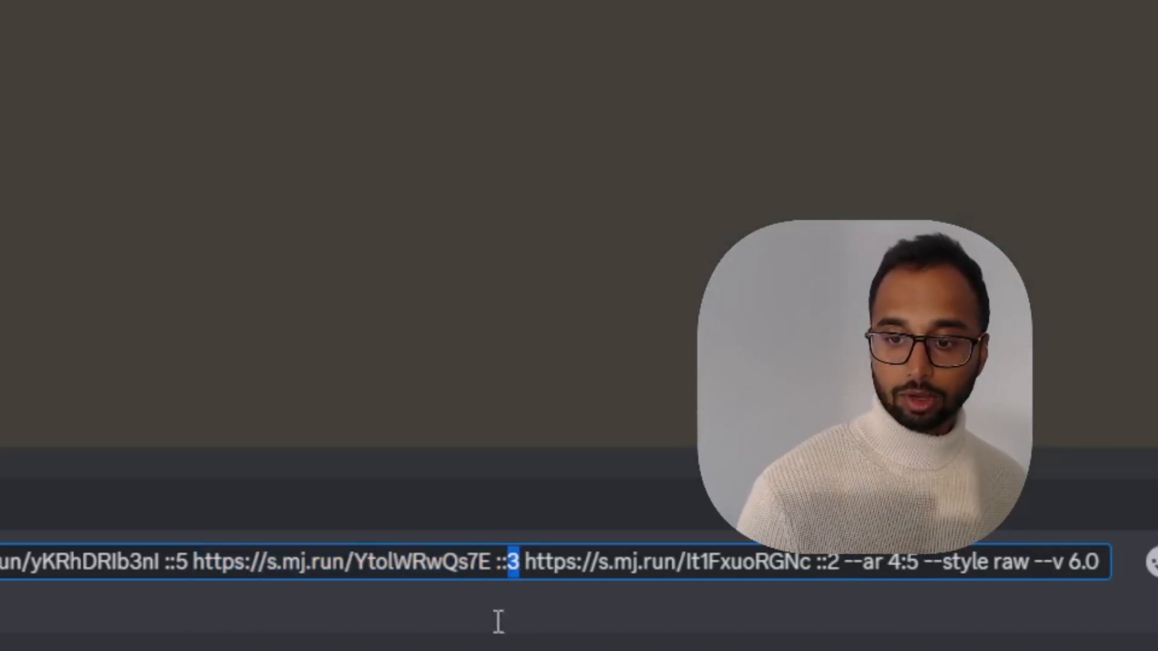
pyautogui.write('1')
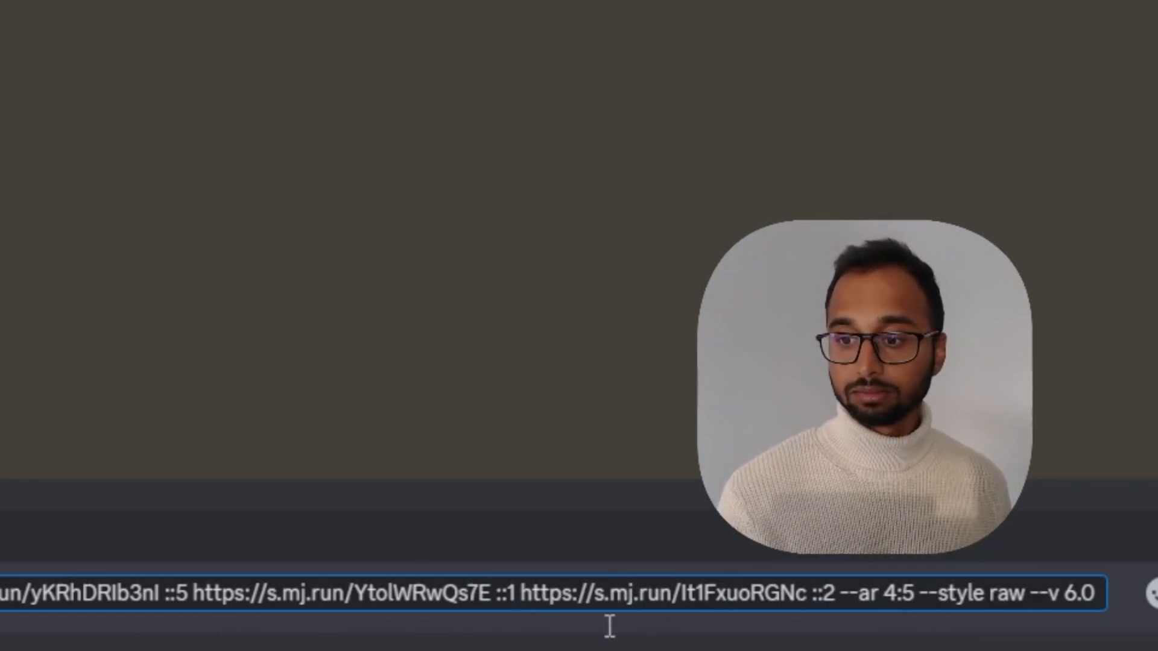
pyautogui.click(1107, 596)
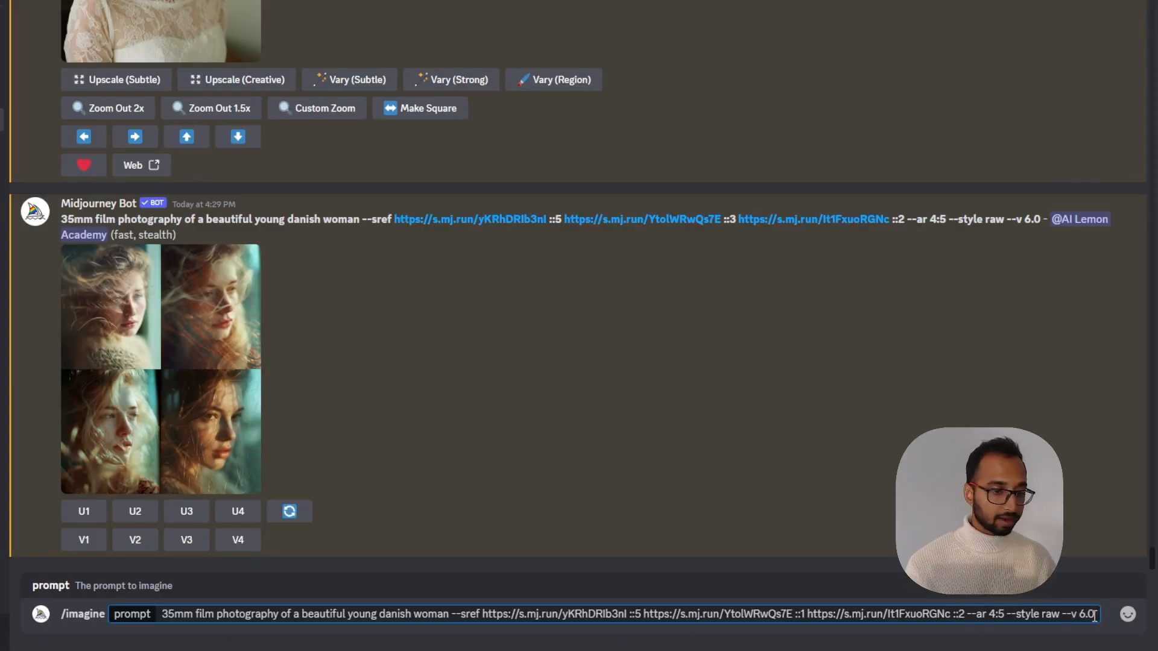
pyautogui.press('Return')
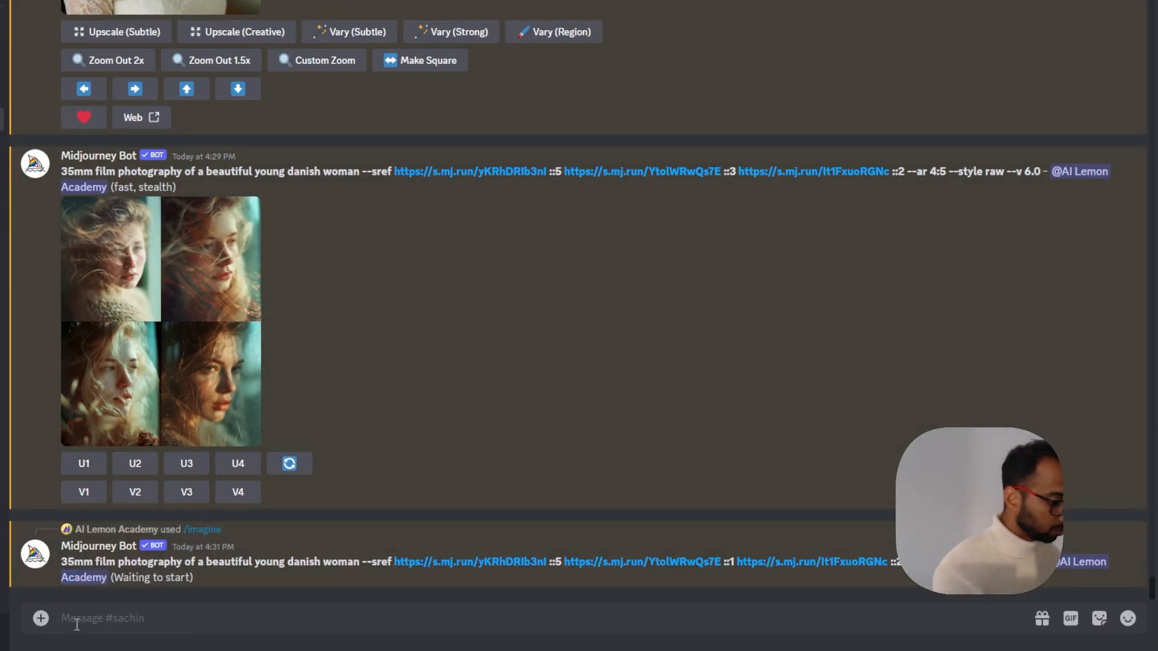
# Run the prompt again in a new /imagine command with the second style reference URL and its ::3 weight removed
pyautogui.write('/imagine')
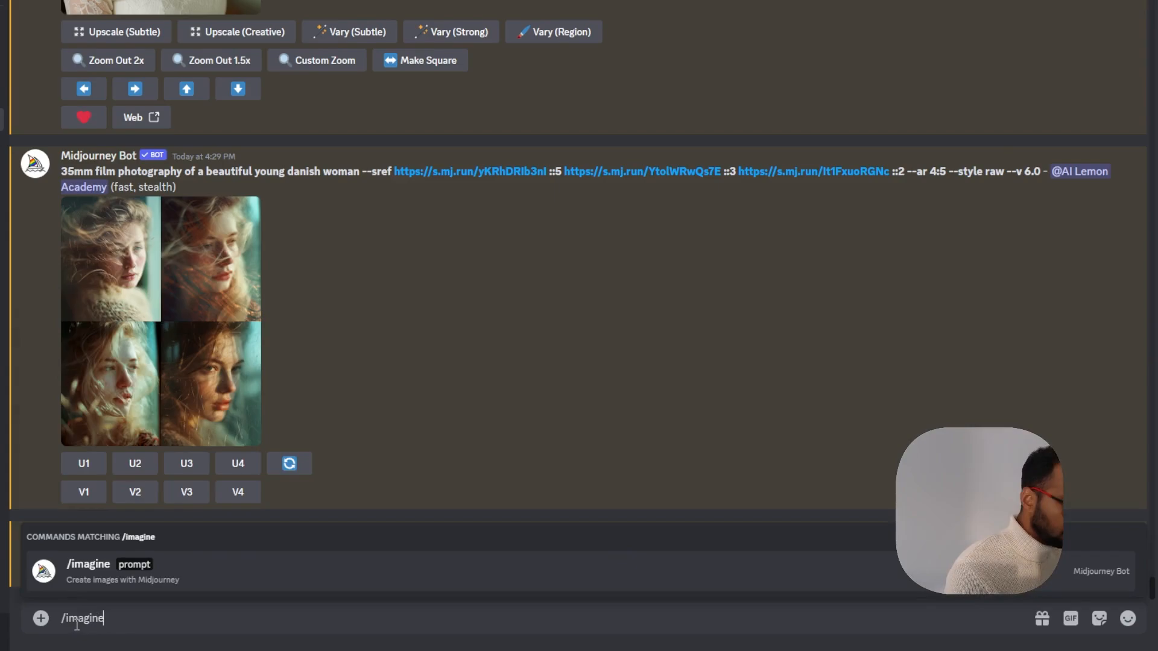
pyautogui.press('Tab')
pyautogui.hotkey('ctrl', 'v')
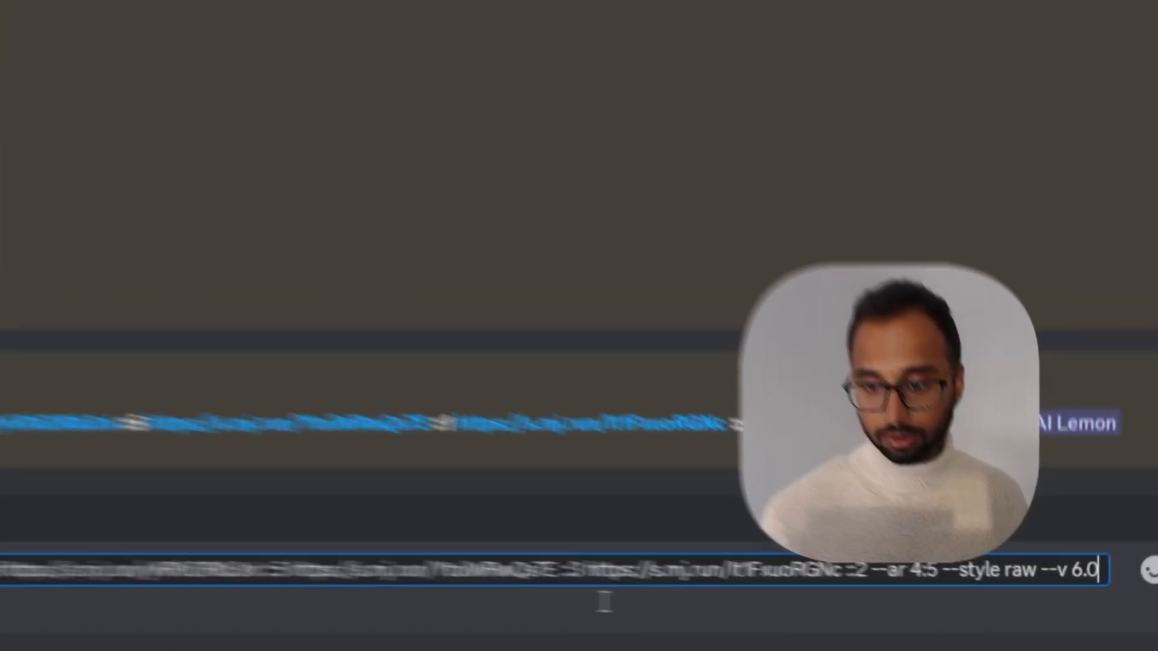
pyautogui.moveTo(807, 600); pyautogui.dragTo(724, 602)
pyautogui.moveTo(356, 570); pyautogui.dragTo(189, 576)
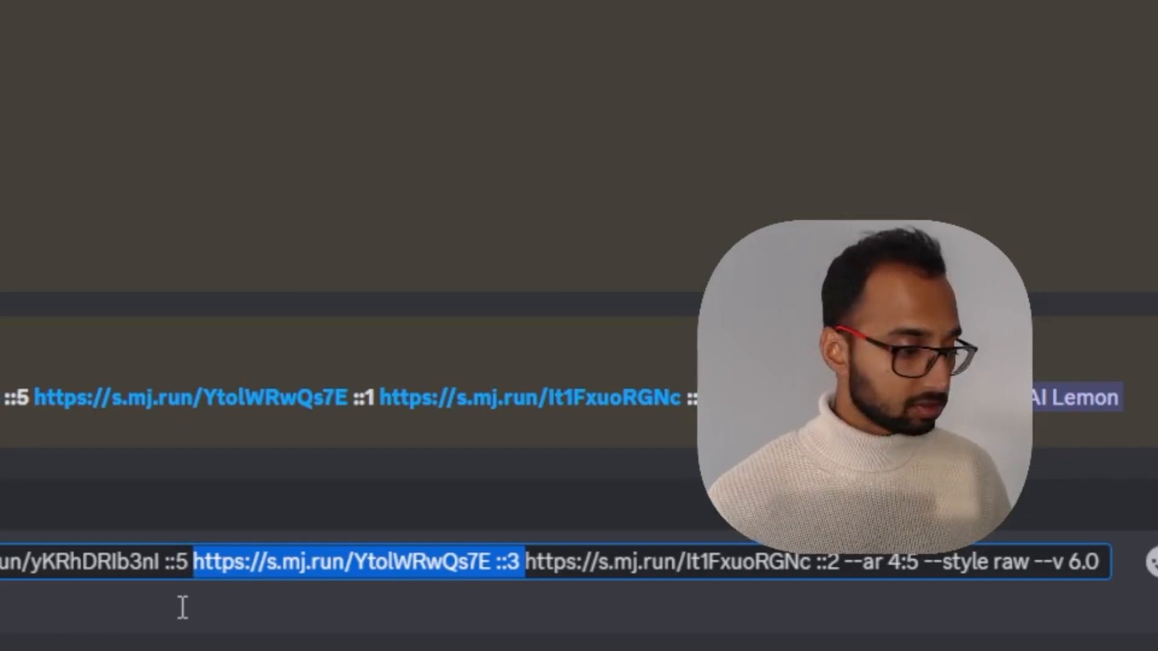
pyautogui.press('BackSpace')
pyautogui.press('Return')
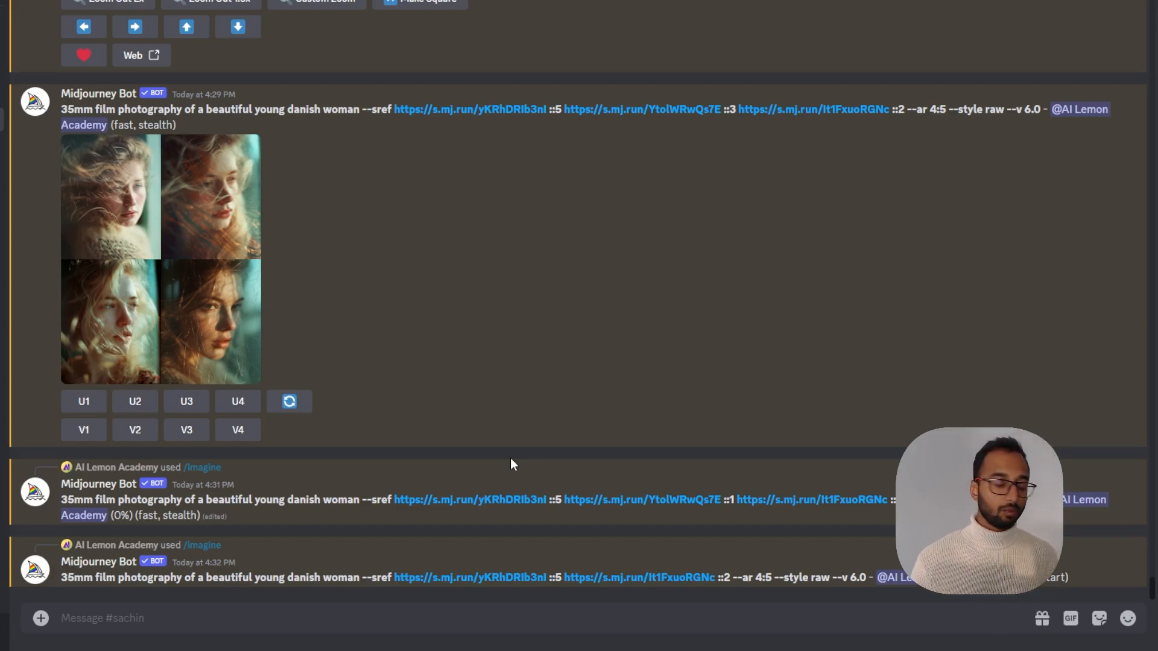
# Paste the weighted three-URL --sref prompt into a new /imagine command, append --sw 500, and submit it
pyautogui.write('/imagine prompt')
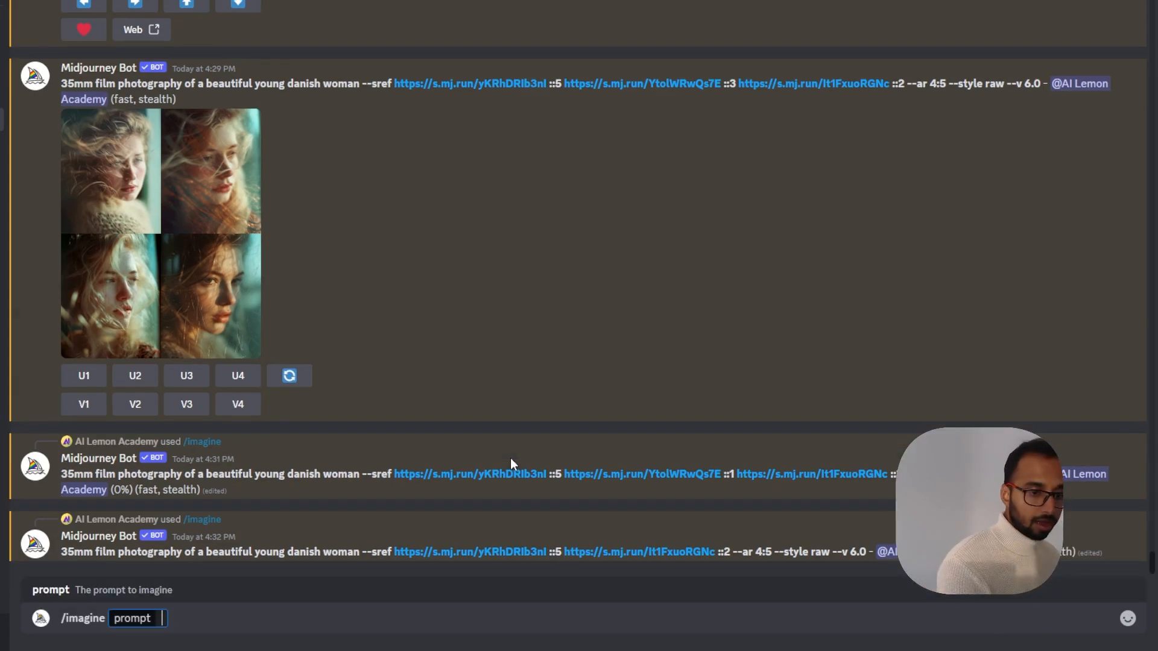
pyautogui.write('35mm film photography of a beautiful young danish woman --sref https://s.mj.run/yKRhDRIb3nI ::5 https://s.mj.run/YtolWRwQs7E ::3 https://s.mj.run/It1FxuoRGNc ::2 --ar 4:5 --style raw --v 6.0')
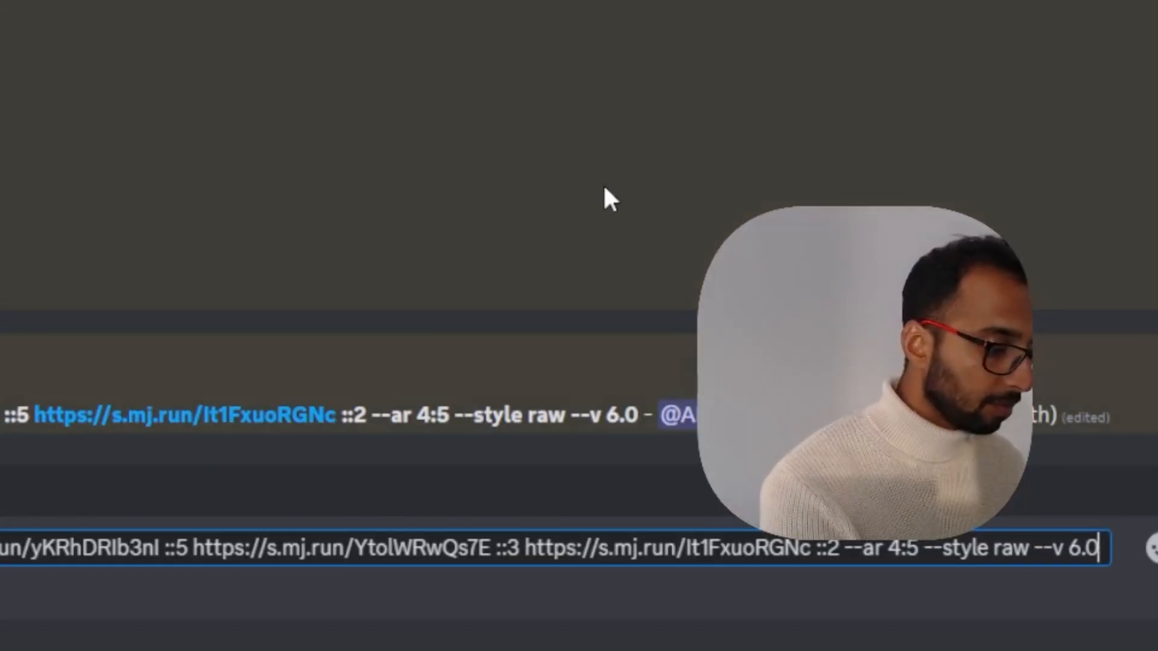
pyautogui.write('--sw')
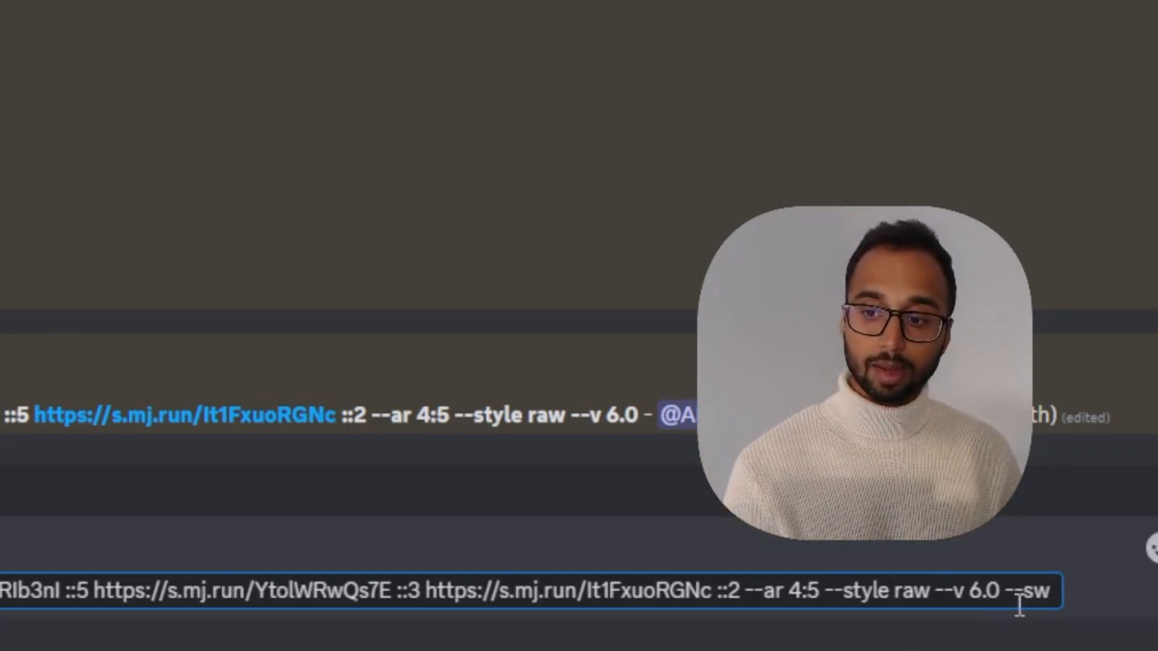
pyautogui.moveTo(1009, 592); pyautogui.dragTo(1029, 593)
pyautogui.click(1050, 590)
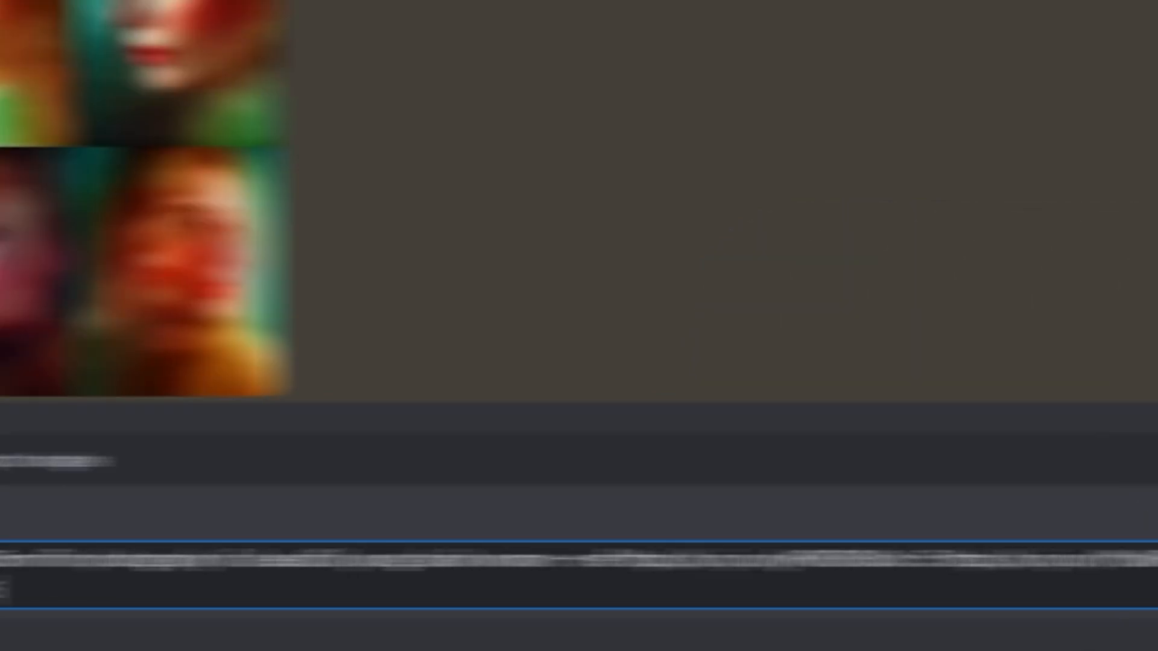
pyautogui.write('00')
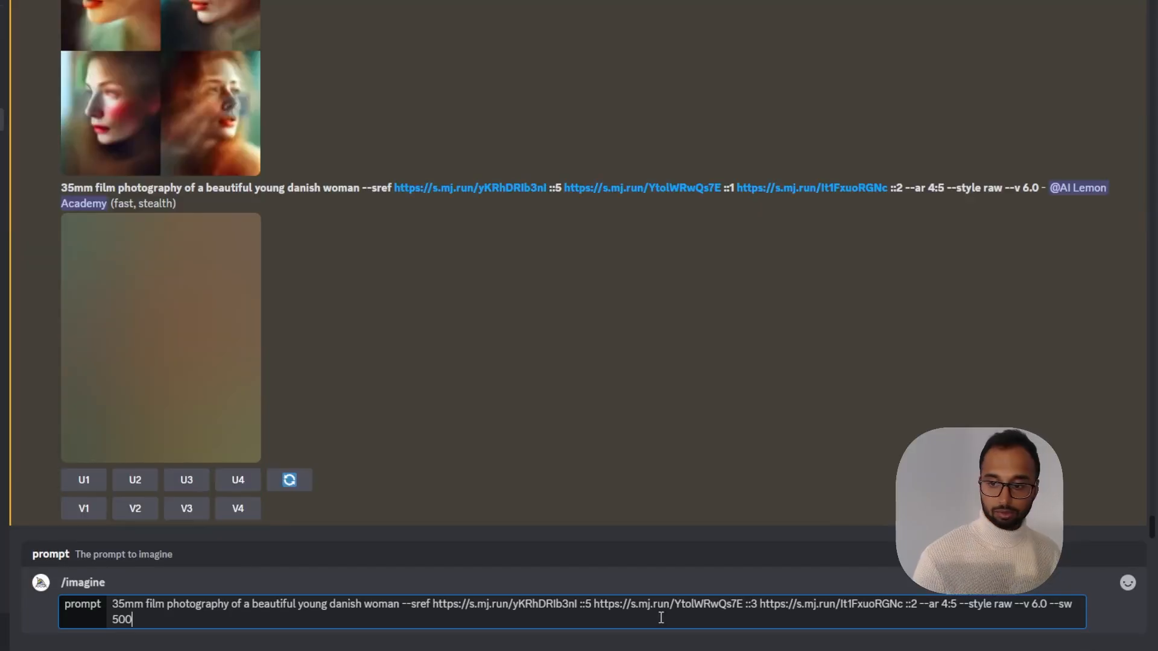
pyautogui.press('Return')
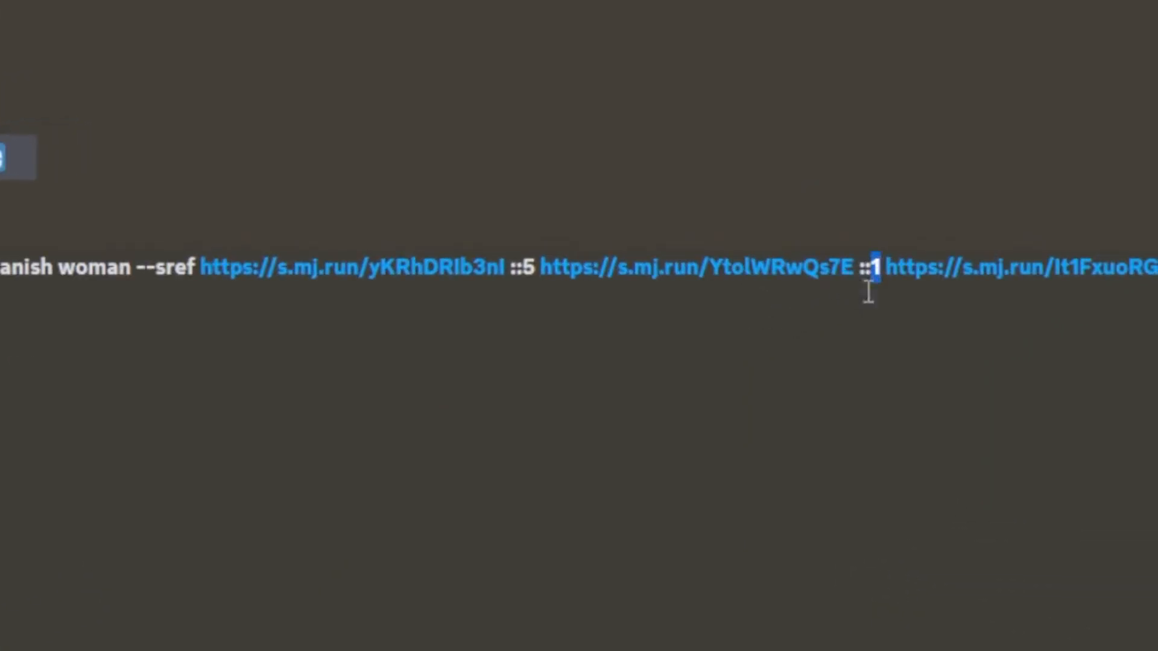
# Enlarge the latest result grids to compare the style-weighted output with the earlier ones
pyautogui.click(211, 381)
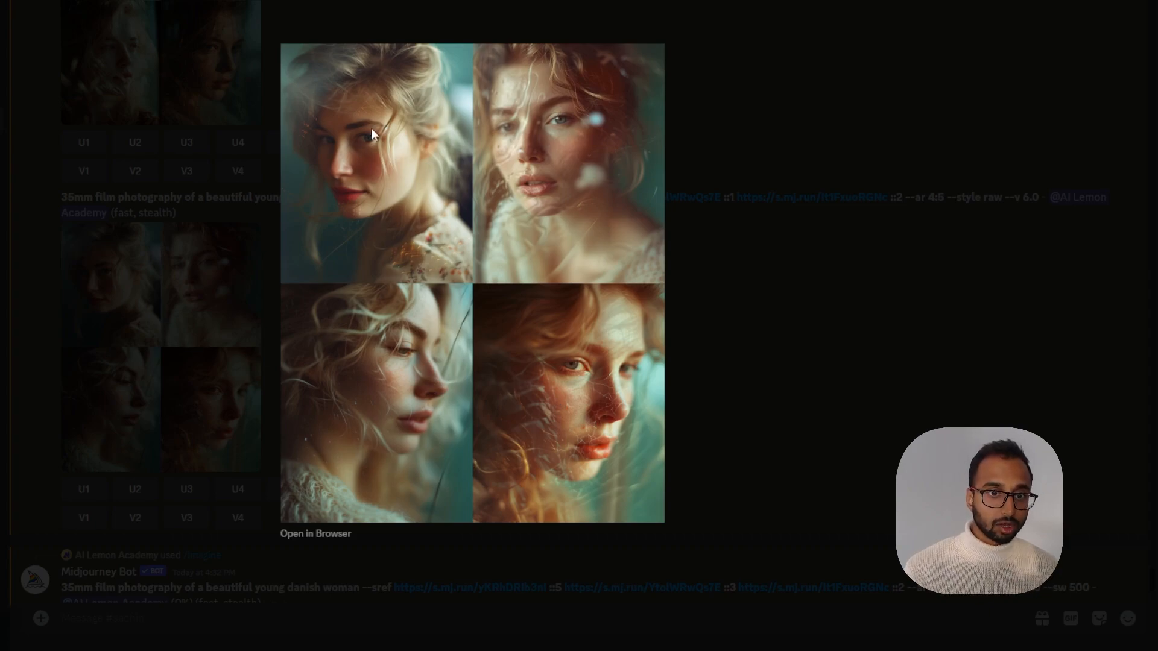
pyautogui.click(700, 329)
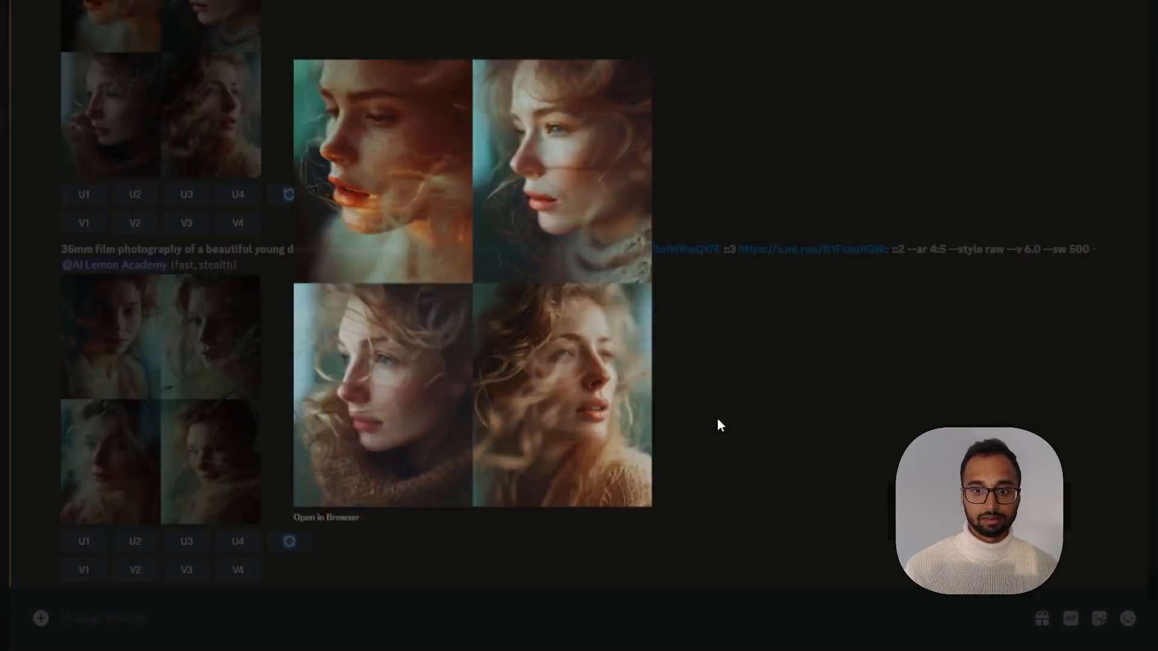
pyautogui.click(718, 420)
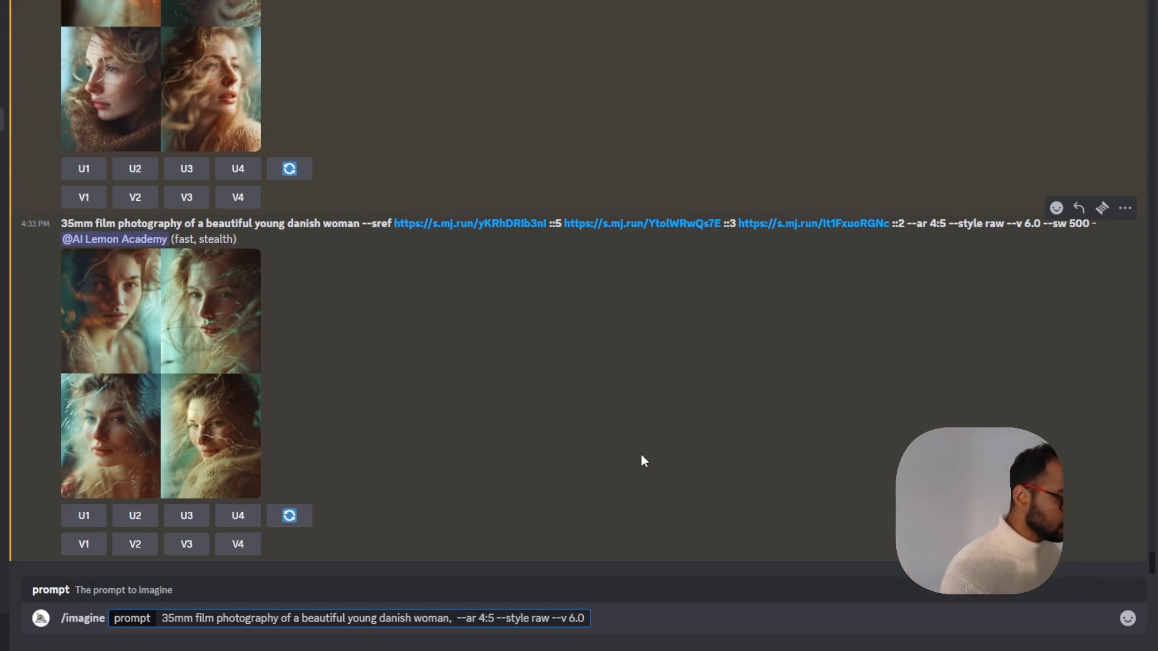
# Submit the /imagine prompt with "in the style of UV photography" added after the subject, keeping --ar 4:5 --style raw --v 6.0
pyautogui.write('in the ')
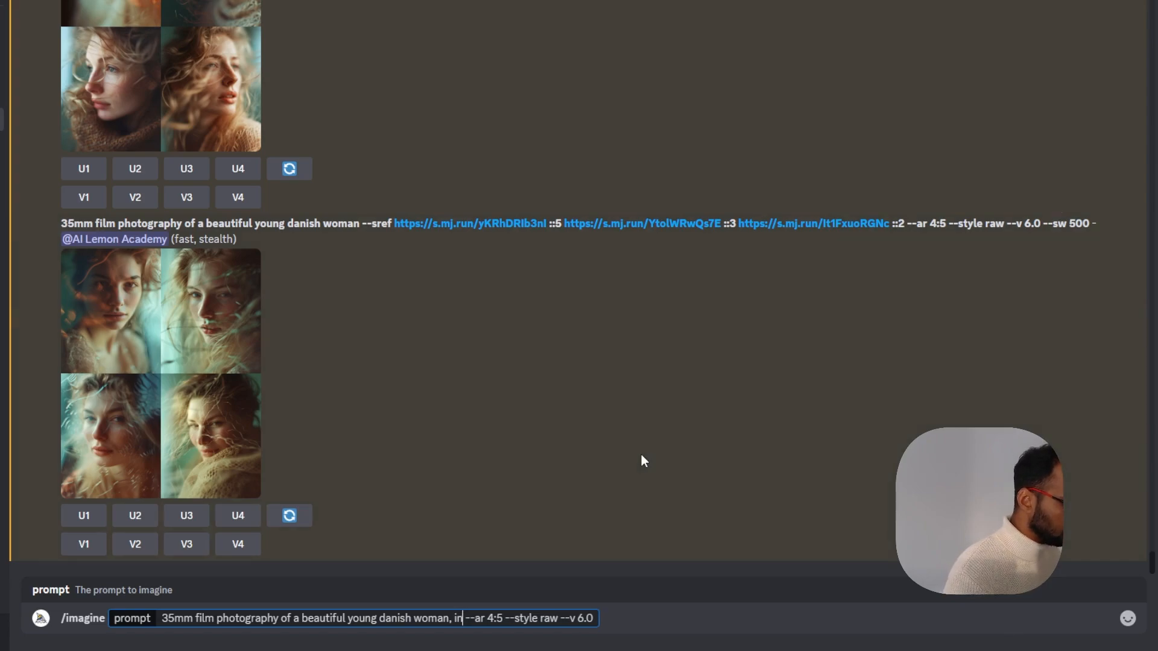
pyautogui.write('style of UV ')
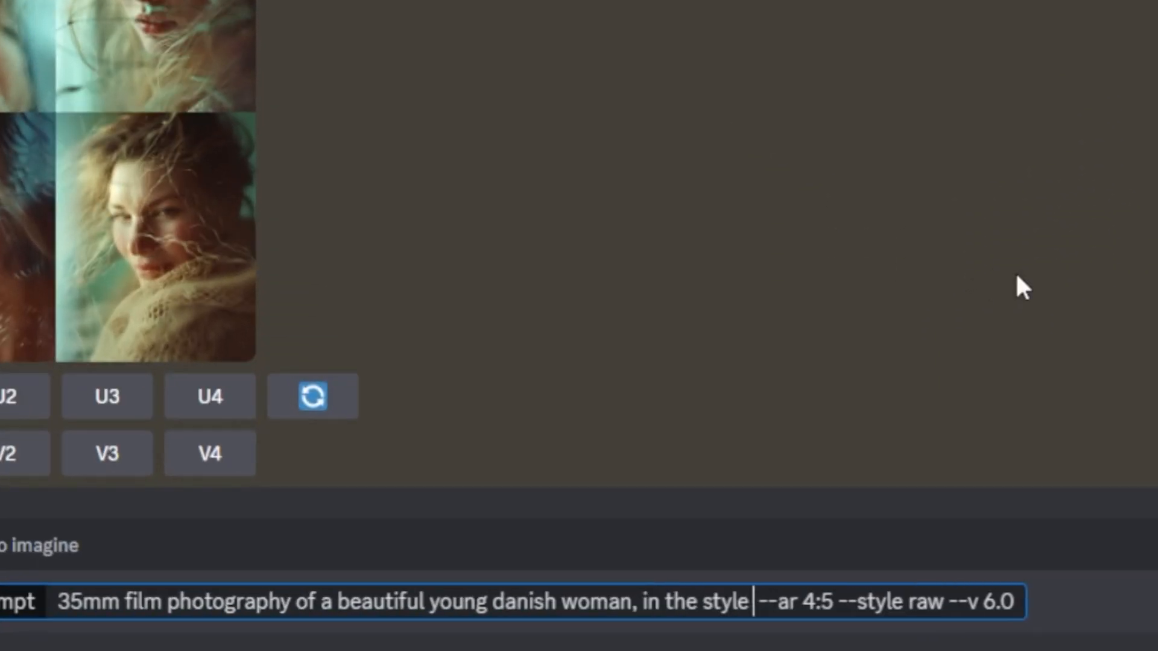
pyautogui.write('photography')
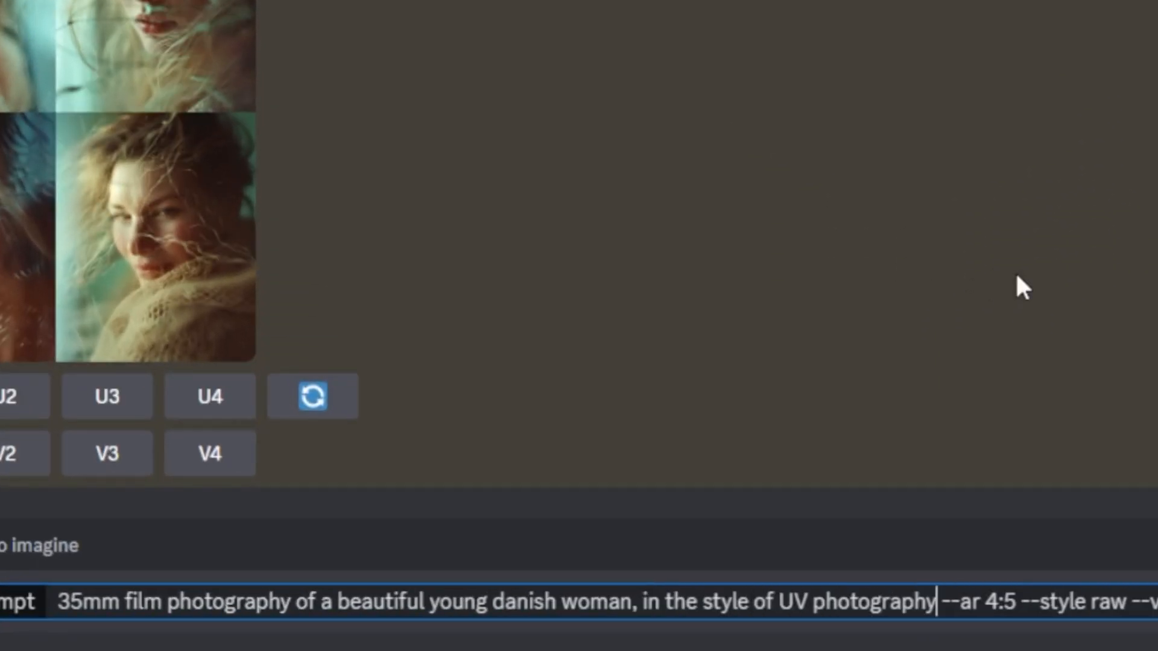
pyautogui.moveTo(60, 603); pyautogui.dragTo(937, 615)
pyautogui.click(1153, 608)
pyautogui.press('Return')
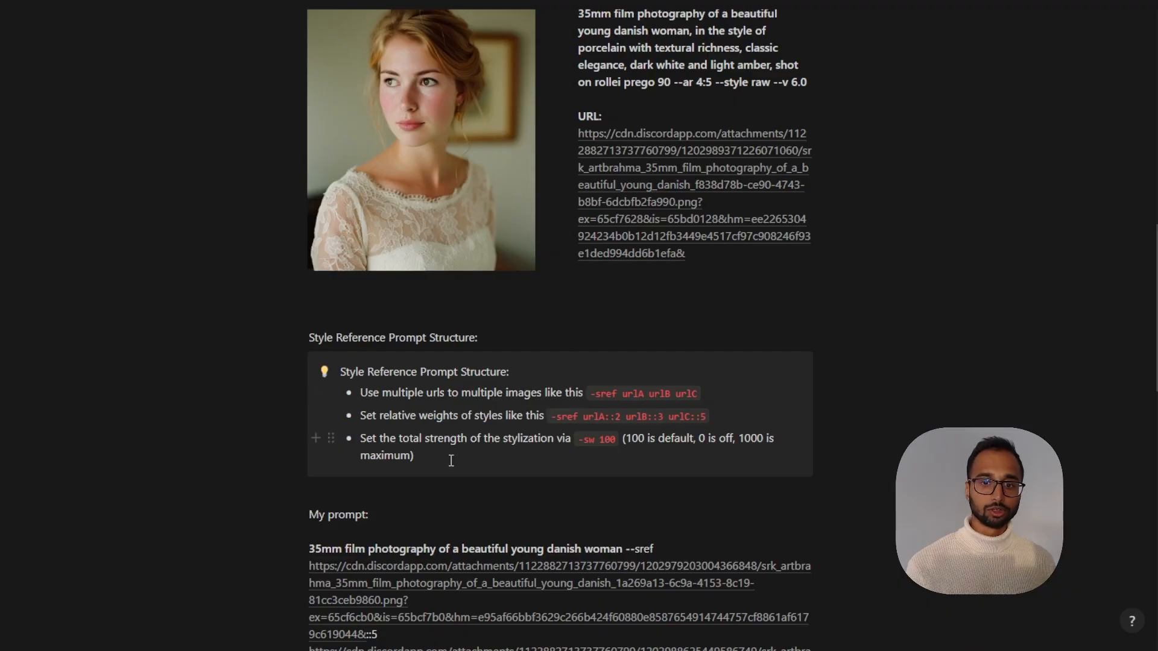
# Select the saved three-URL --sref prompt in the notes page, whose second reference is the UV photography image
pyautogui.scroll(-6, 451, 460)
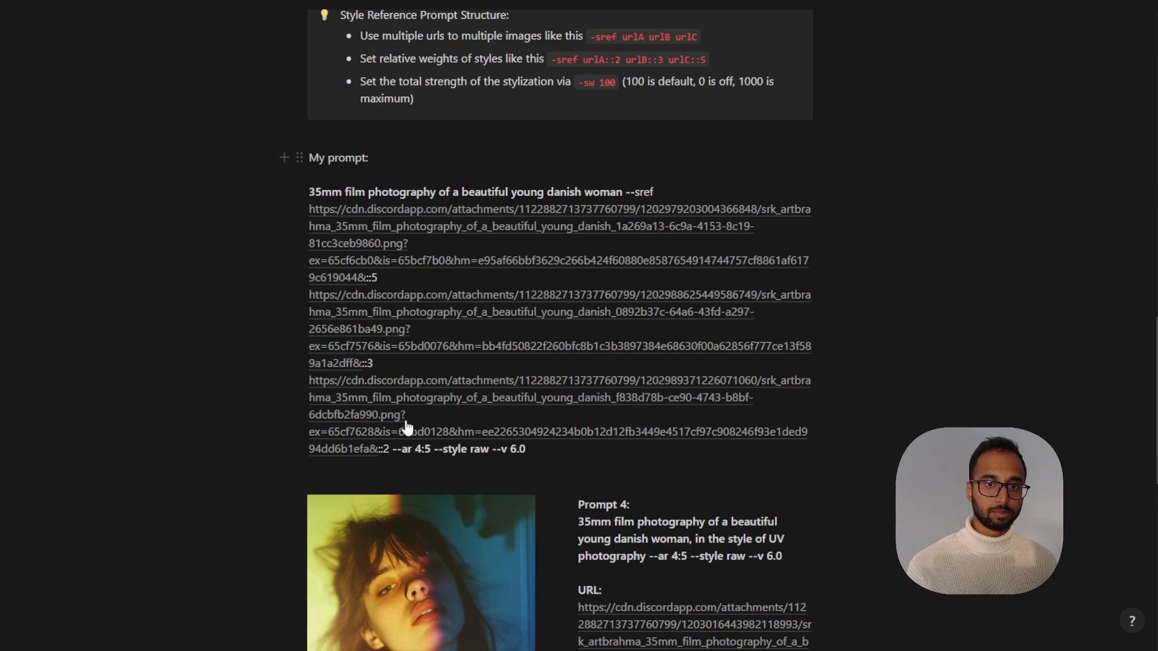
pyautogui.scroll(-6, 424, 315)
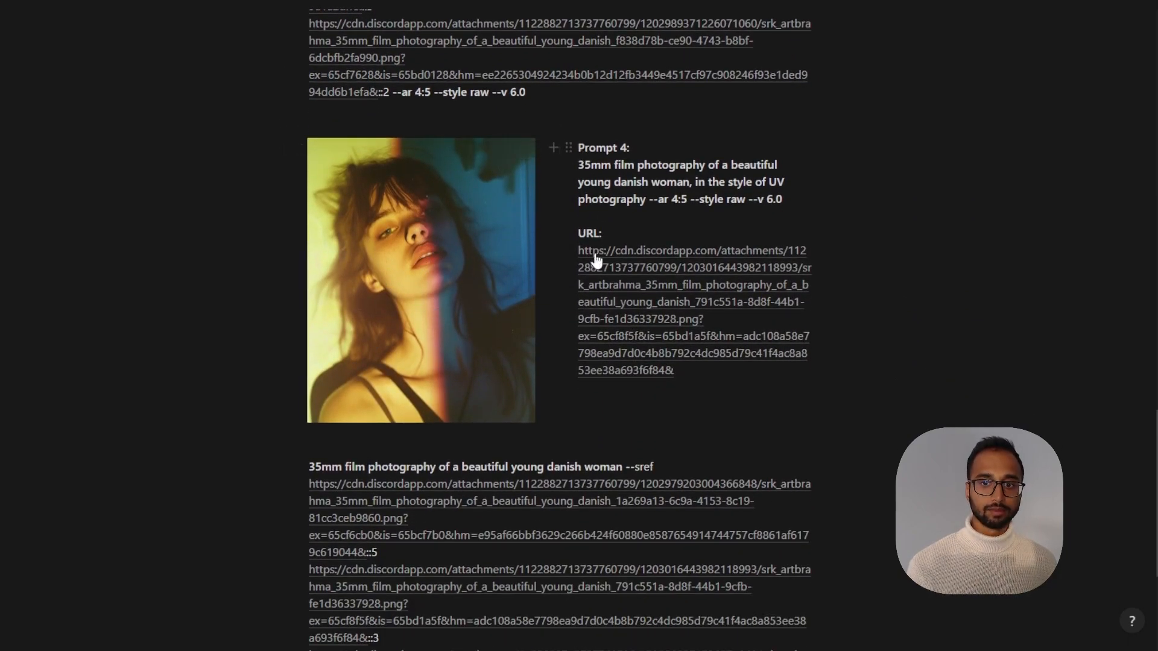
pyautogui.moveTo(596, 331)
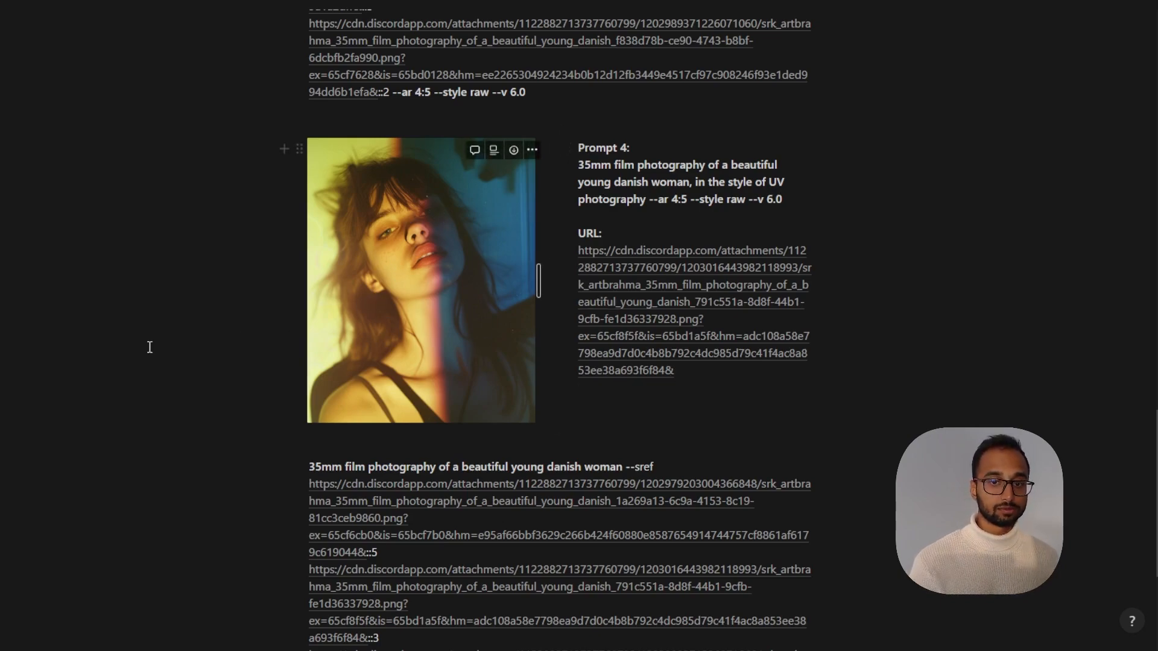
pyautogui.scroll(-3, 148, 347)
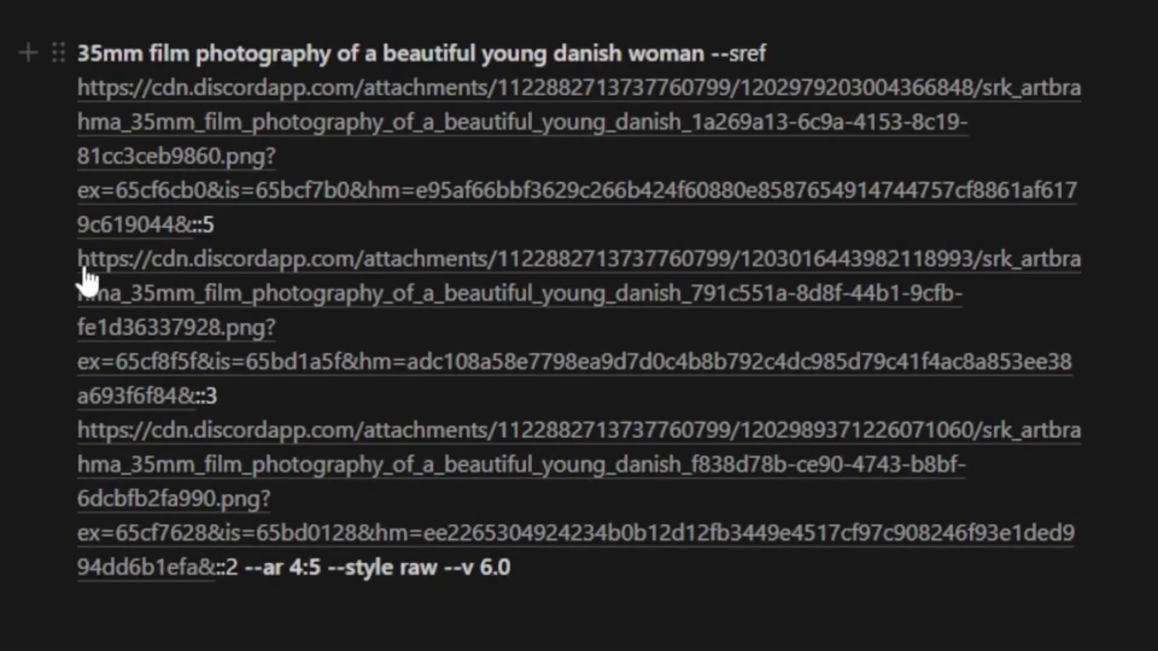
pyautogui.moveTo(83, 270); pyautogui.dragTo(70, 420)
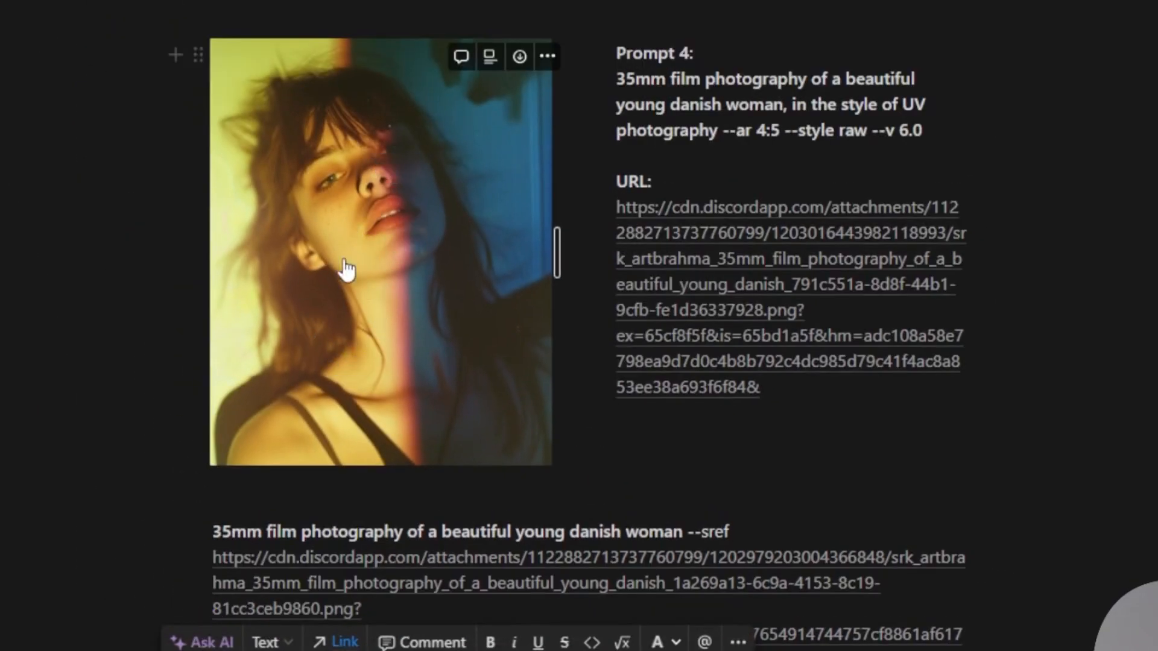
pyautogui.scroll(-3, 374, 416)
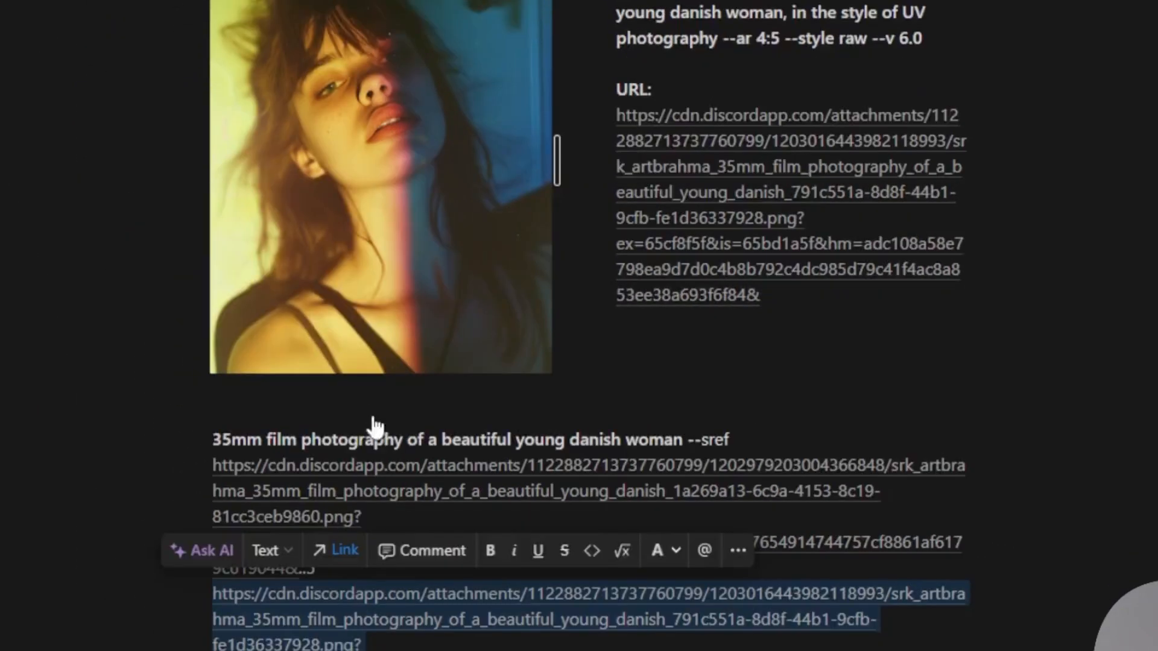
pyautogui.moveTo(527, 510); pyautogui.dragTo(303, 256)
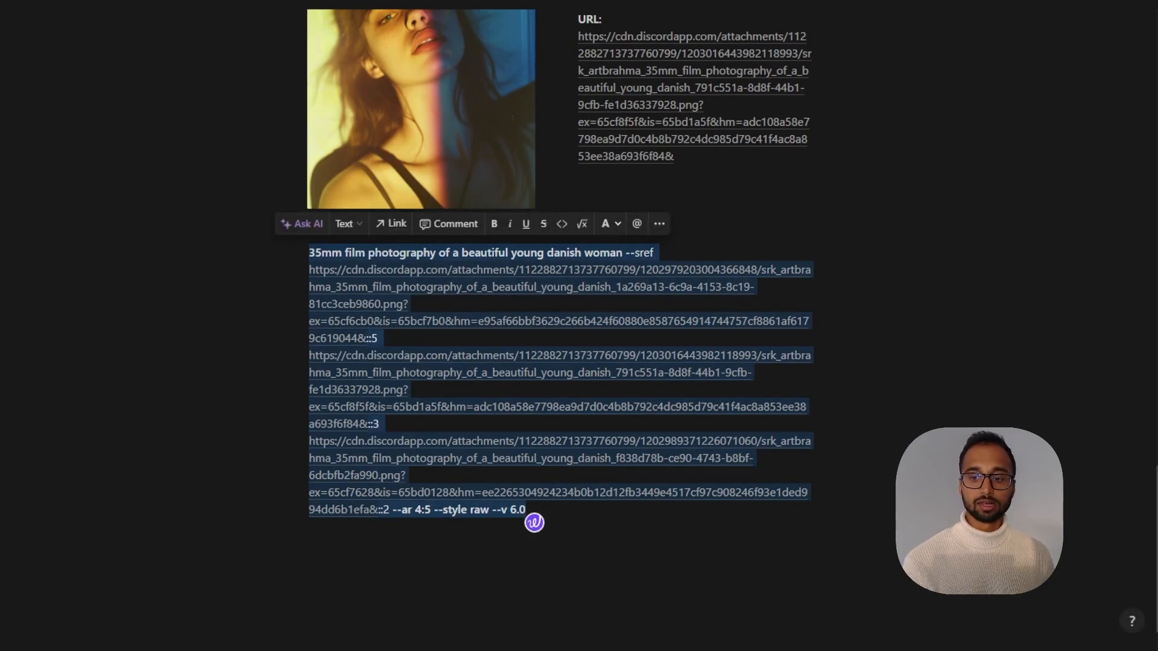
# Switch back to Discord and submit the copied prompt in a new /imagine command
pyautogui.hotkey('alt', 'Tab')
pyautogui.write('/i')
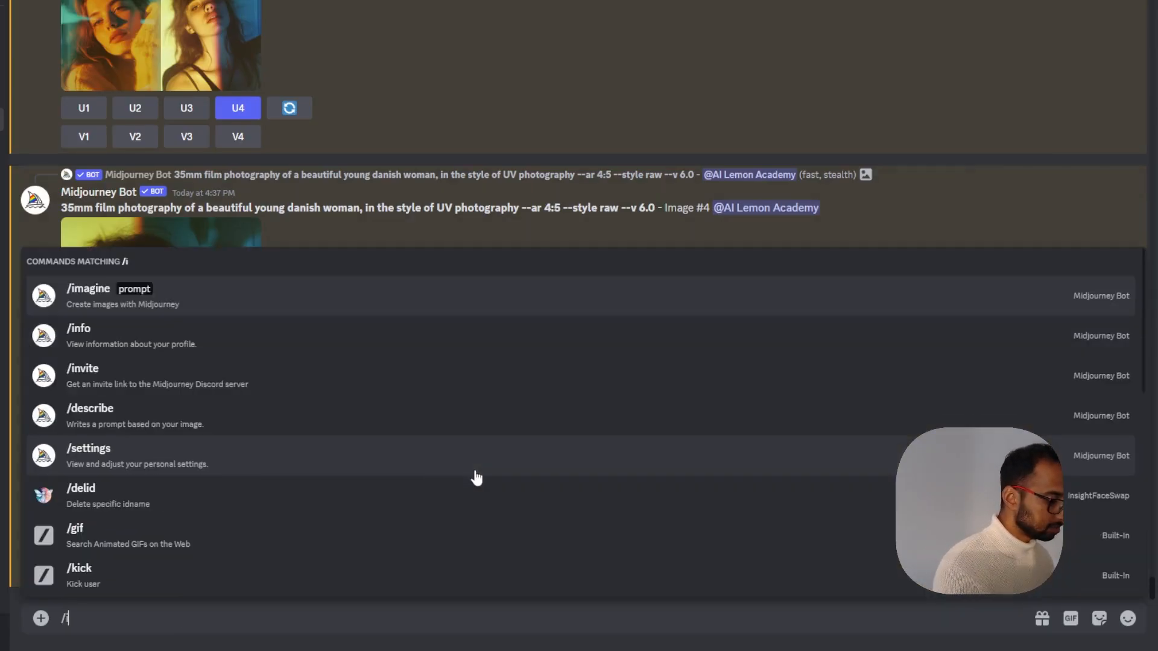
pyautogui.write('magine')
pyautogui.press('Tab')
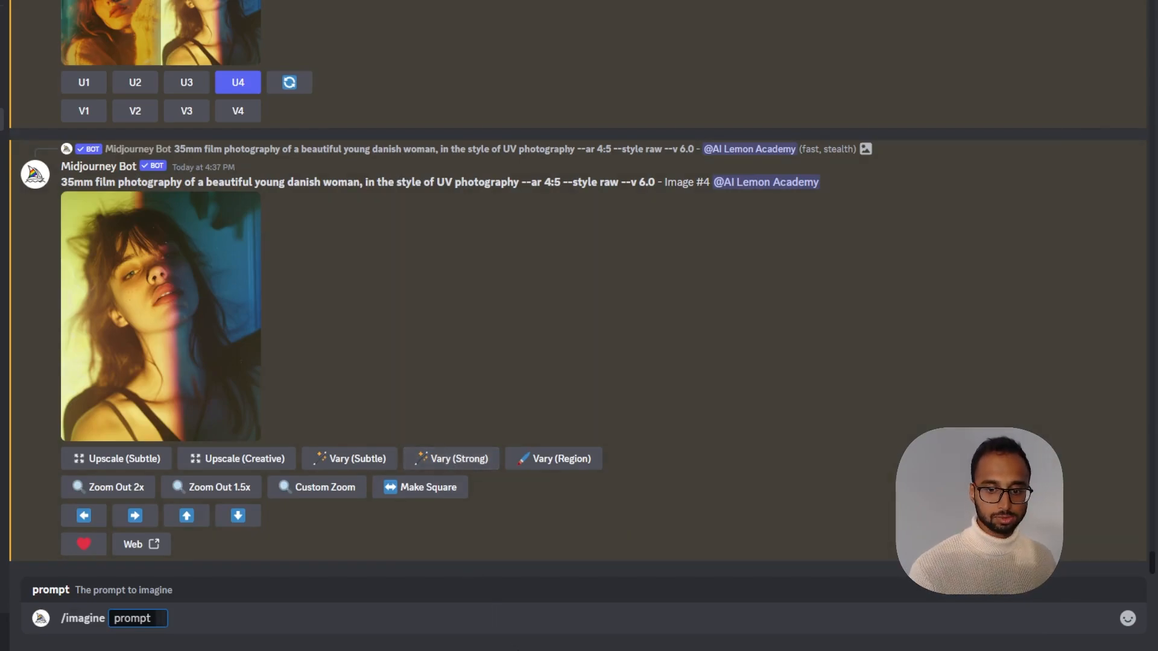
pyautogui.hotkey('ctrl', 'v')
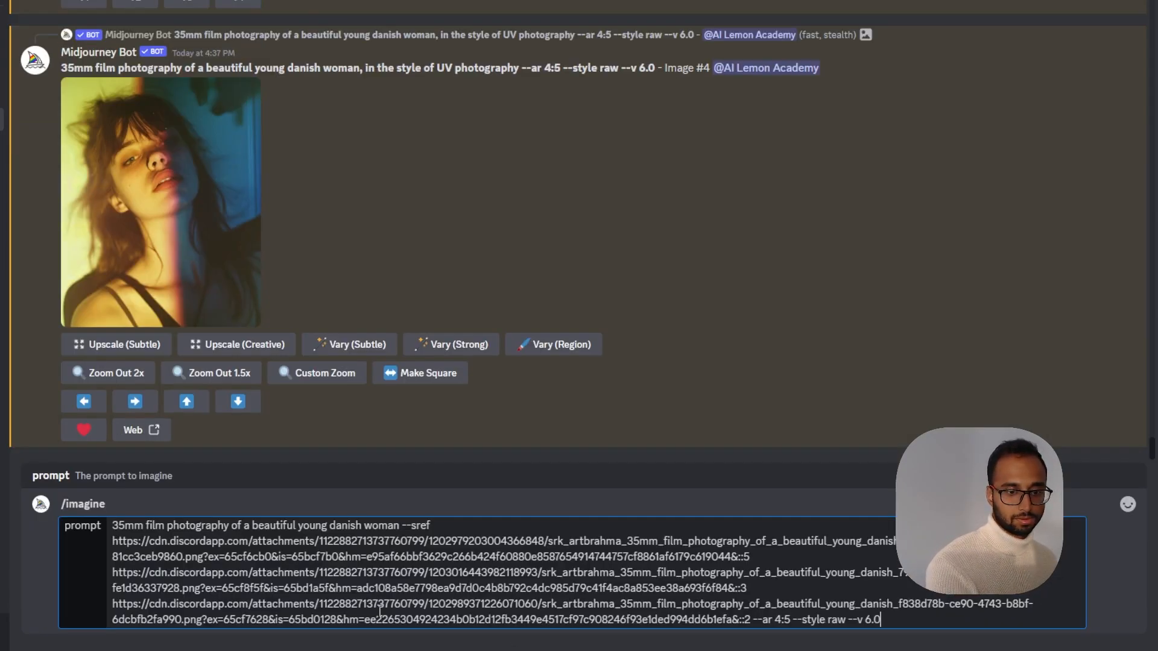
pyautogui.press('Return')
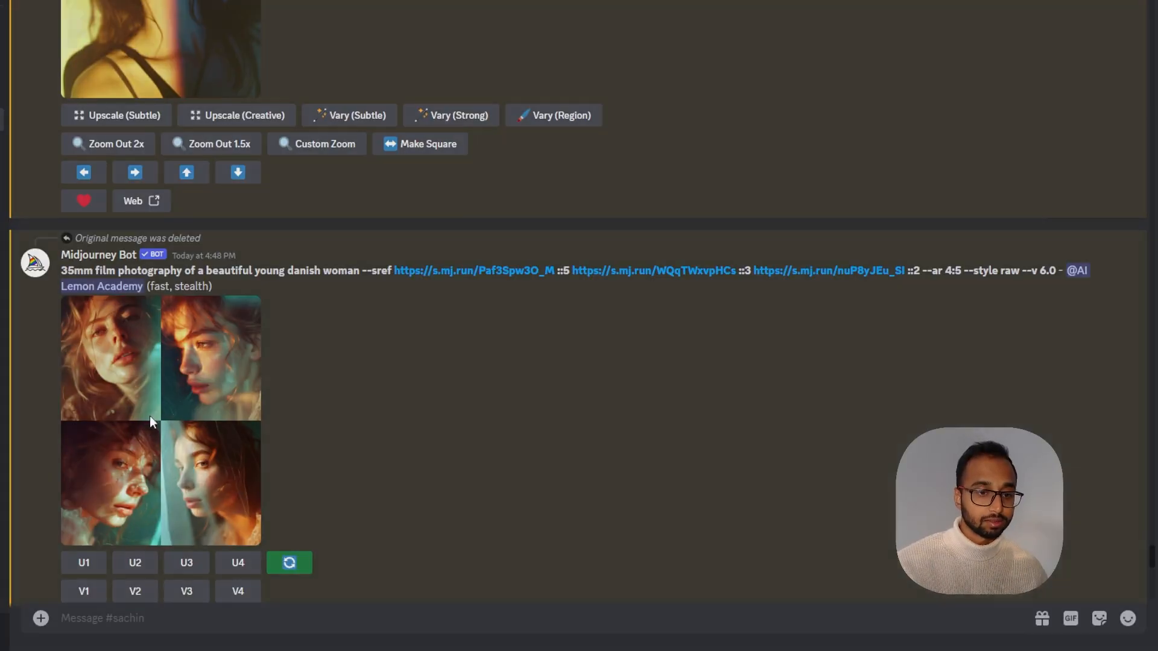
# Enlarge the Medium shot result grid to inspect it and upscale its second image
pyautogui.click(150, 414)
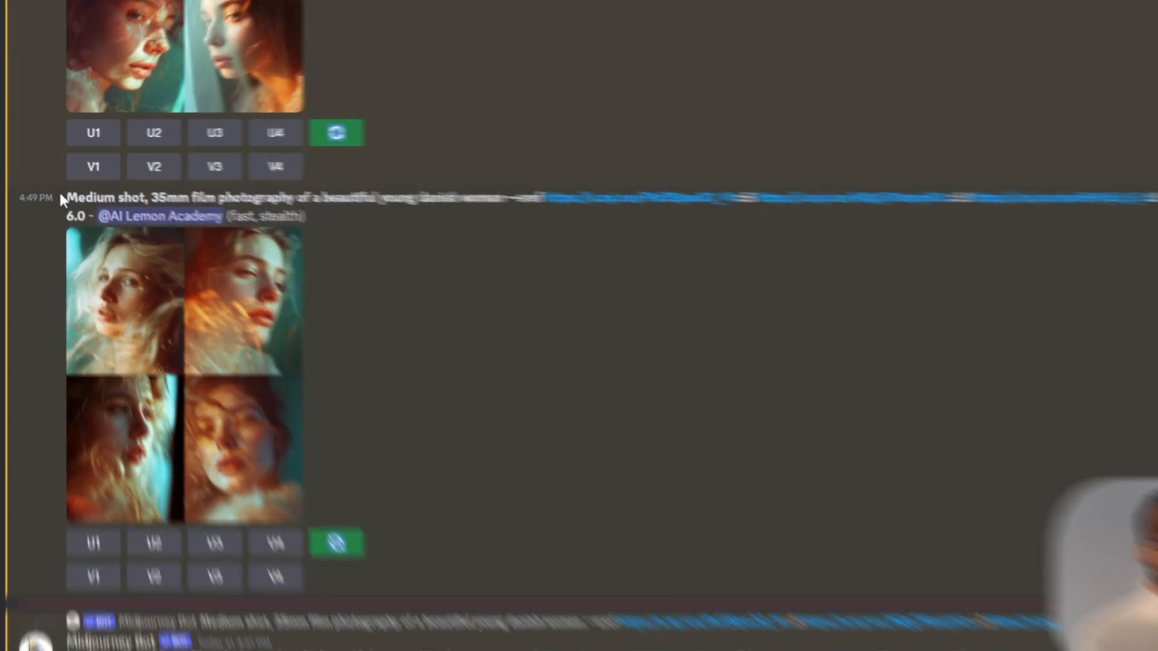
pyautogui.moveTo(60, 189); pyautogui.dragTo(119, 182)
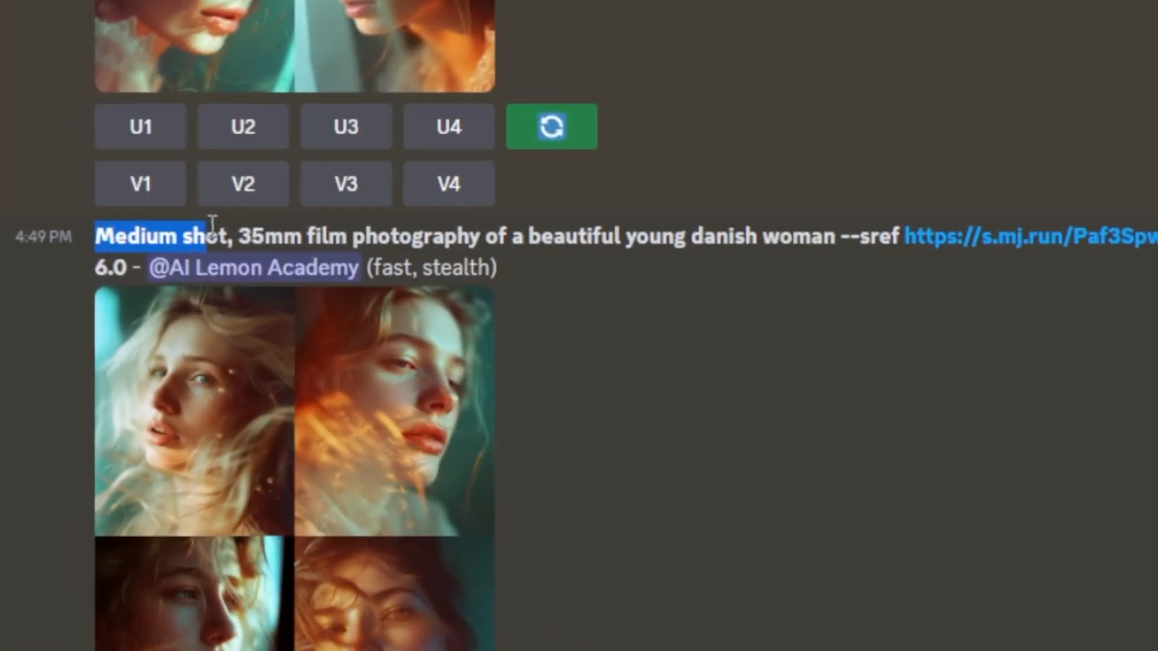
pyautogui.click(941, 498)
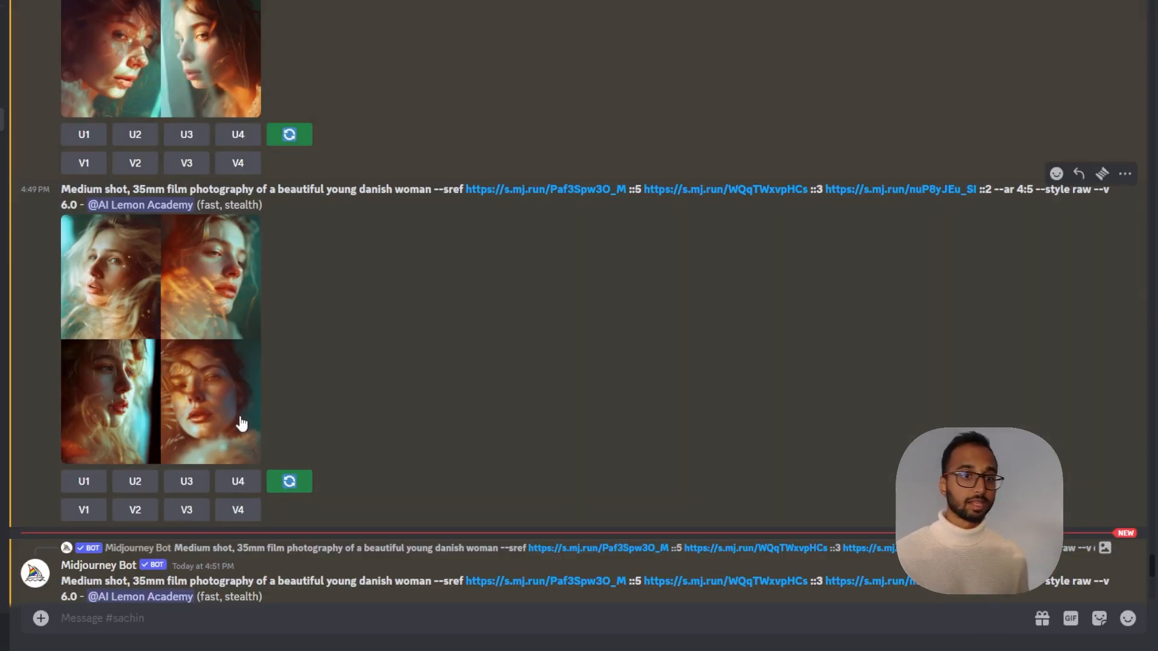
pyautogui.click(188, 365)
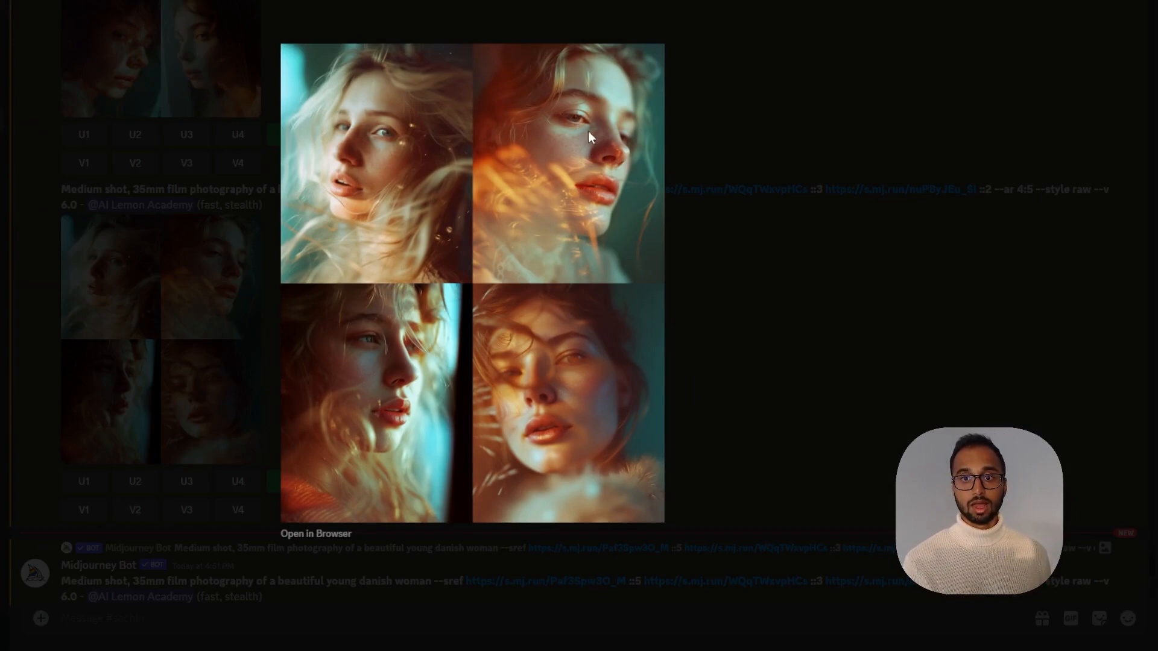
pyautogui.click(761, 324)
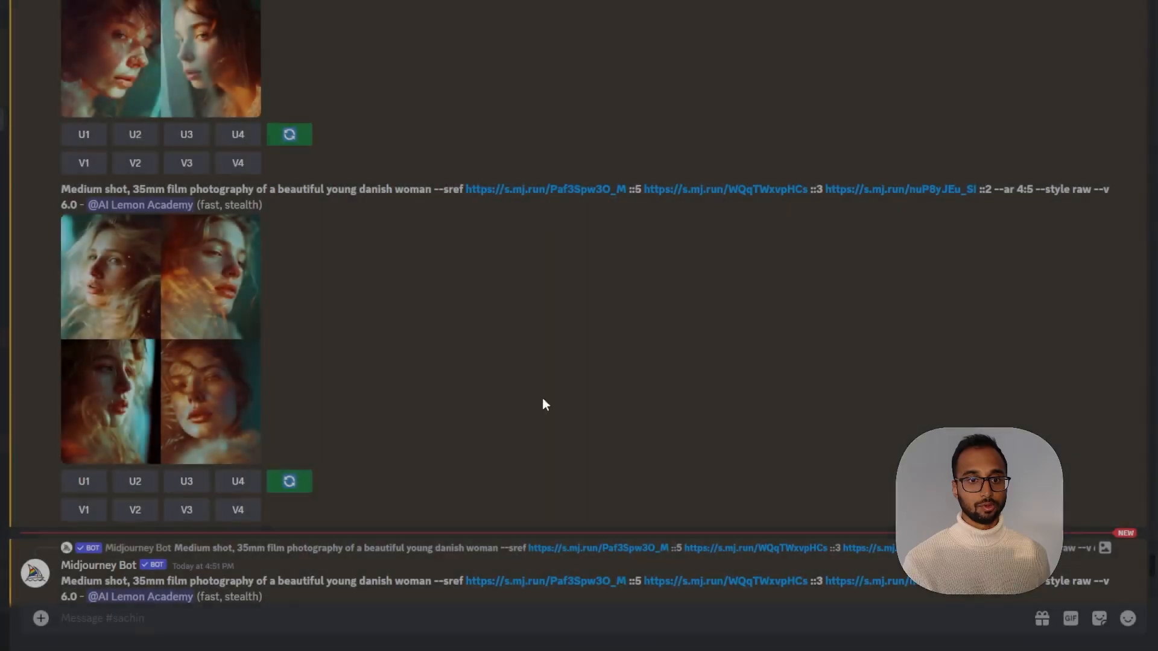
pyautogui.click(137, 483)
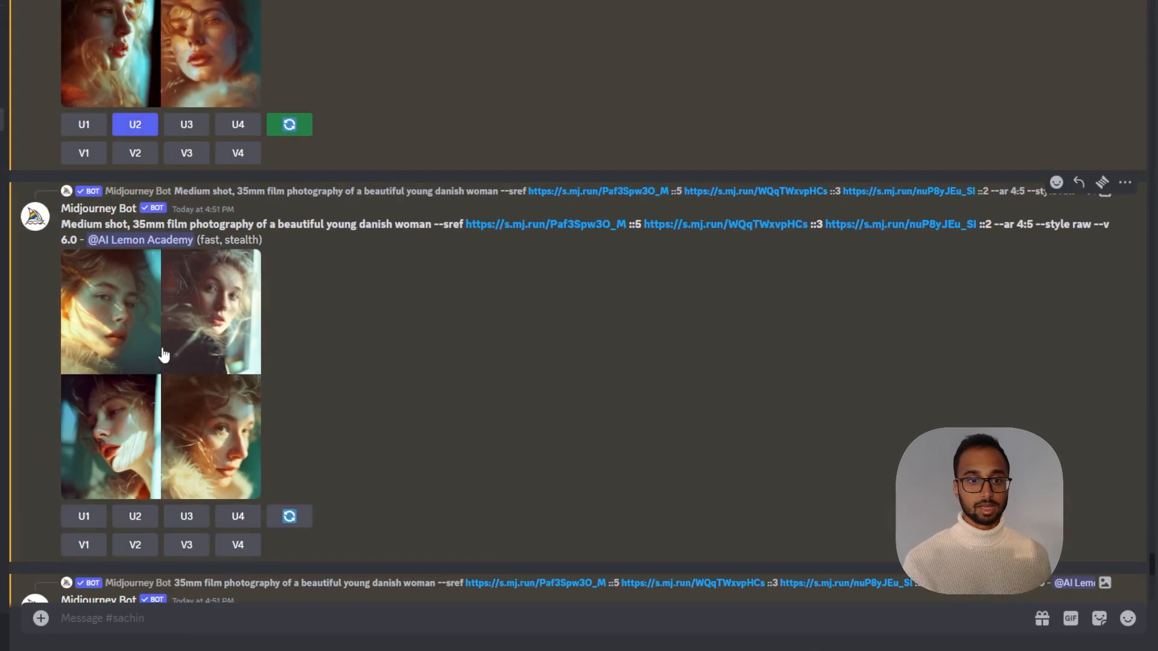
# Enlarge and compare the remaining result grids, including the one generated with --sw 750
pyautogui.click(160, 352)
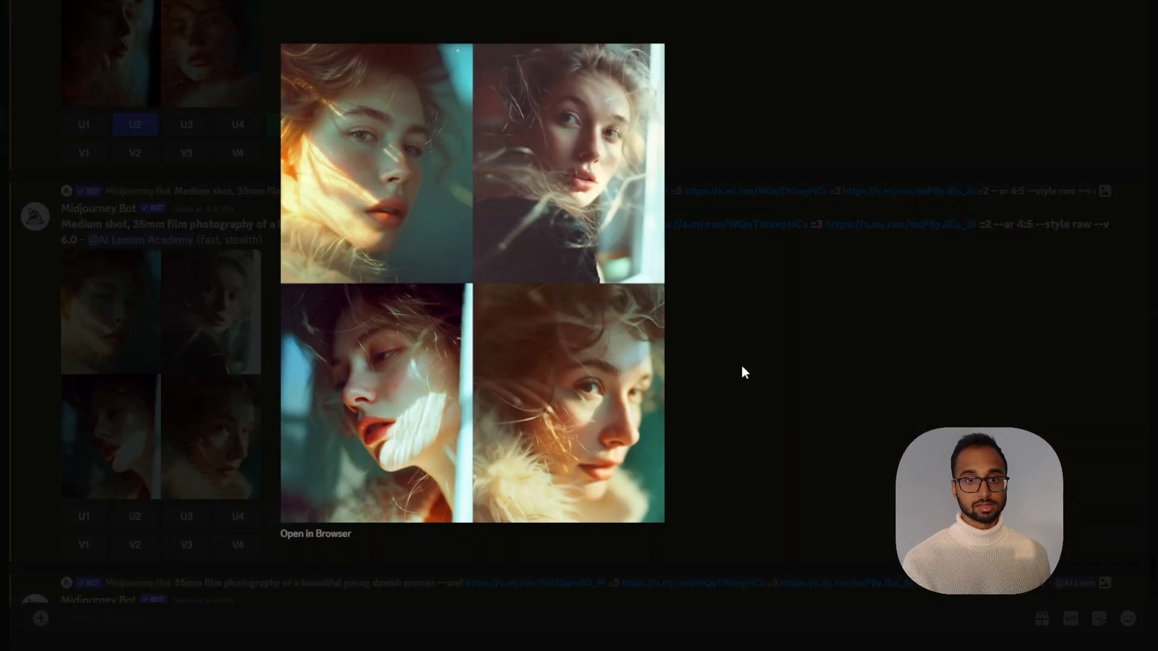
pyautogui.click(743, 372)
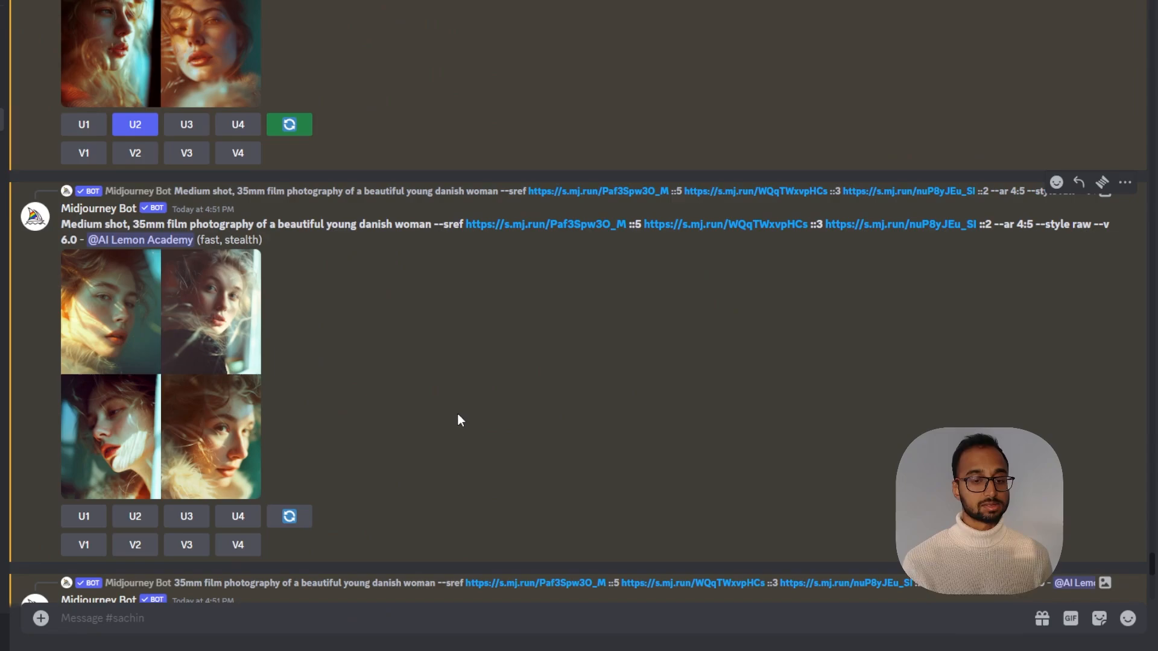
pyautogui.scroll(-7, 457, 416)
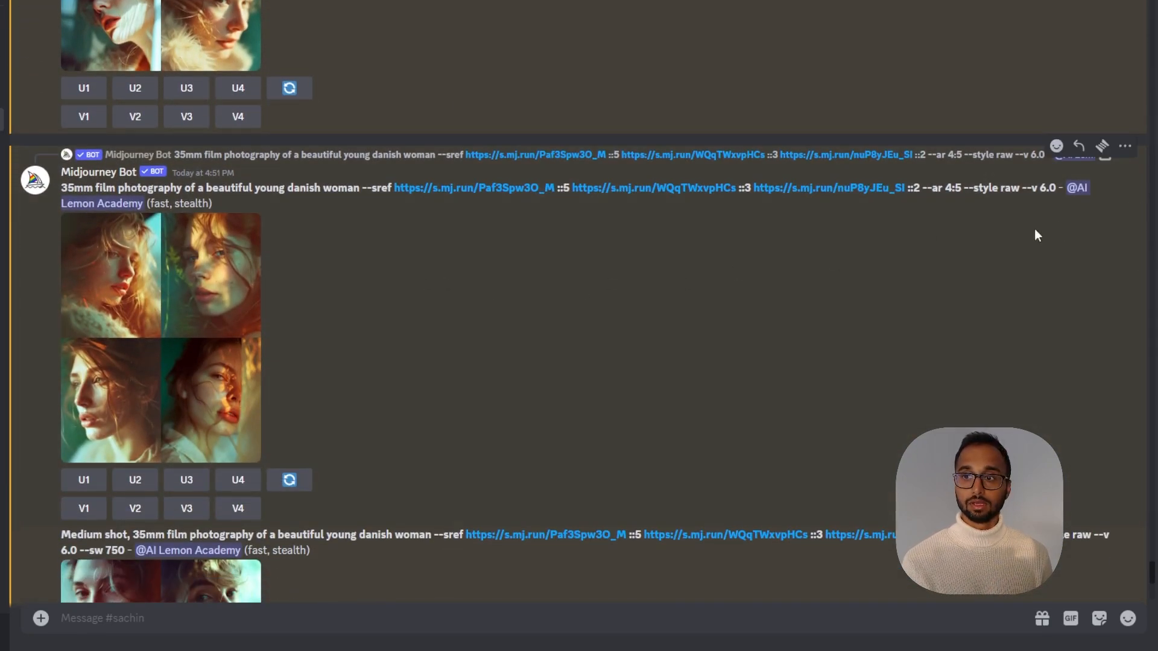
pyautogui.click(213, 342)
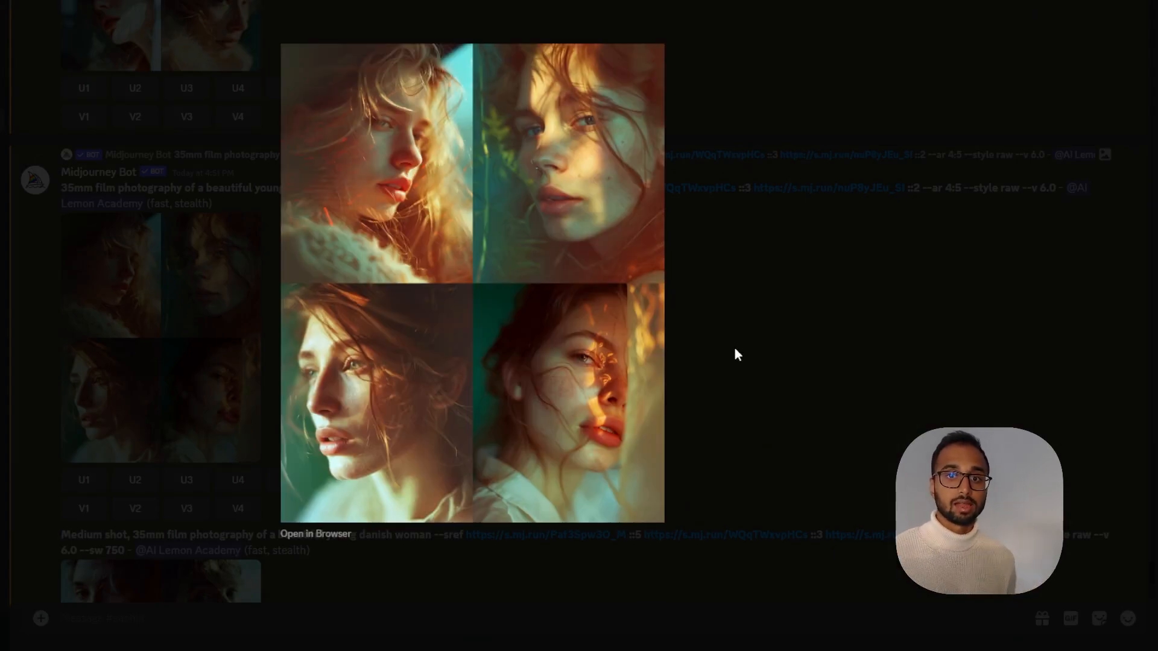
pyautogui.click(734, 348)
pyautogui.scroll(-6, 642, 393)
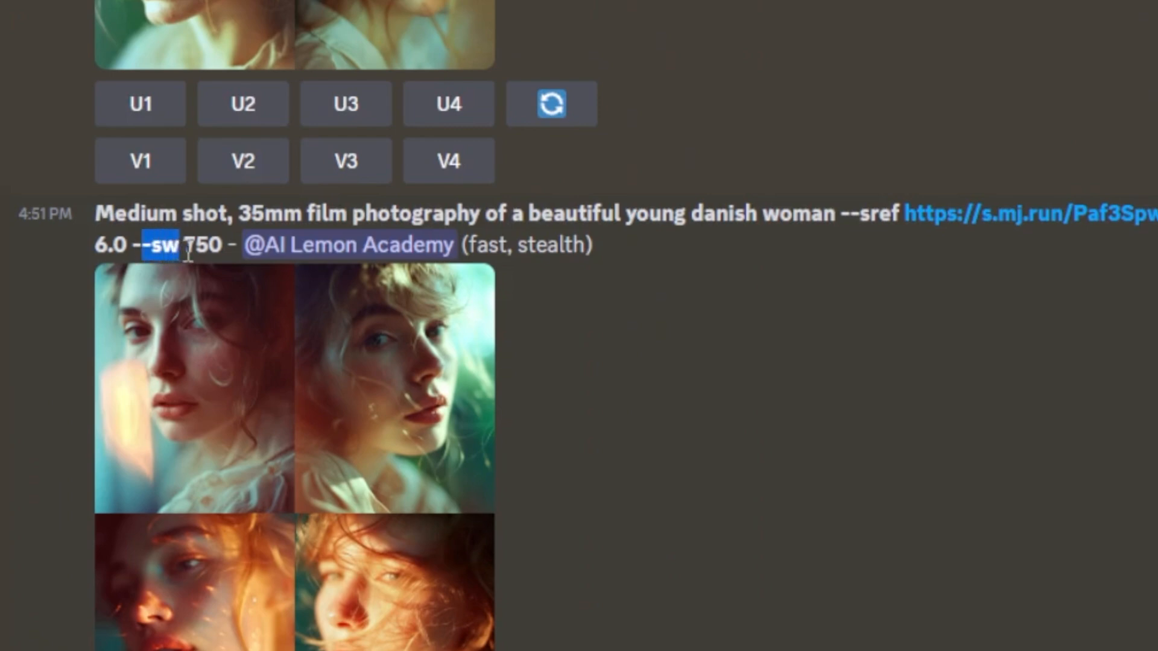
pyautogui.moveTo(188, 252); pyautogui.dragTo(196, 250)
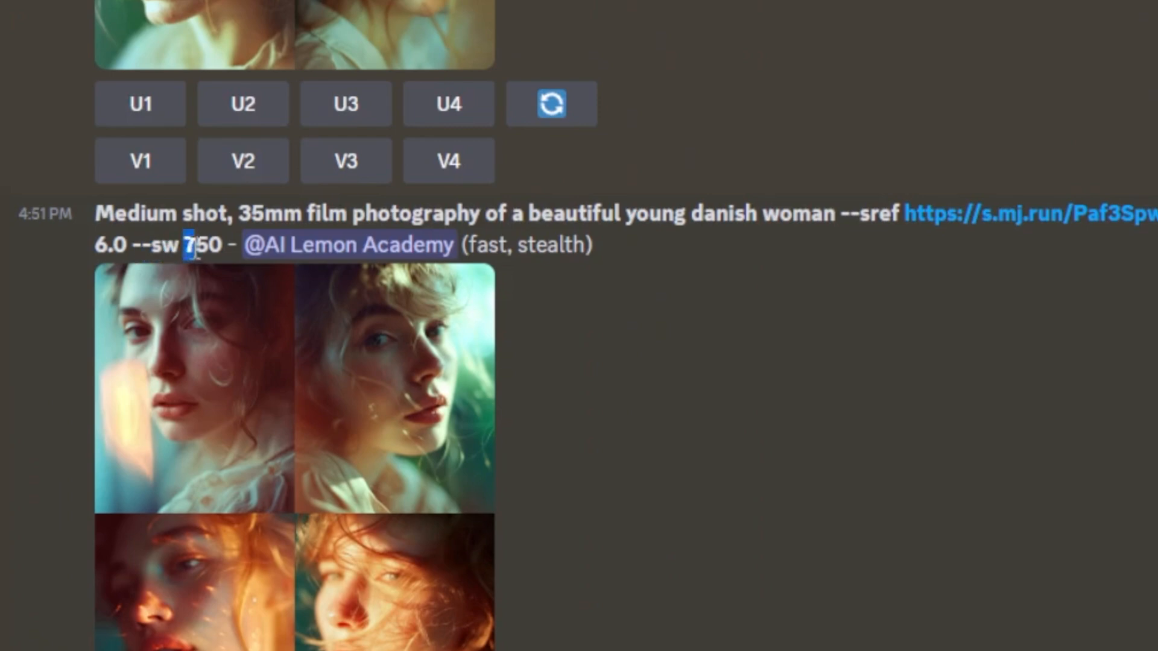
pyautogui.click(231, 572)
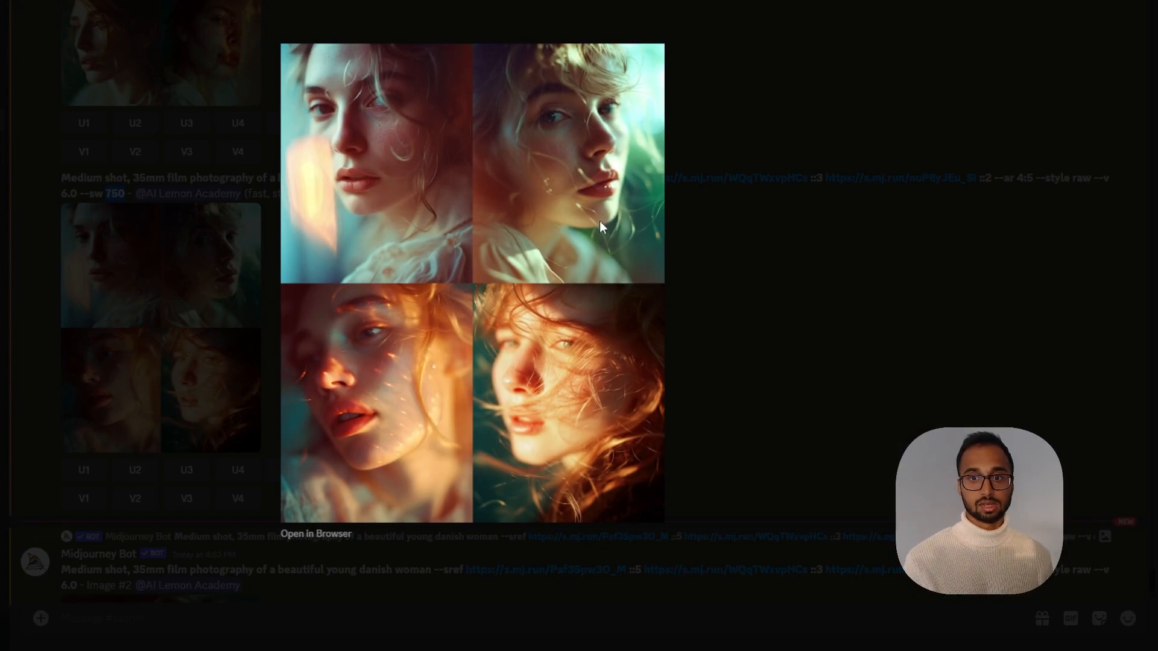
pyautogui.click(737, 387)
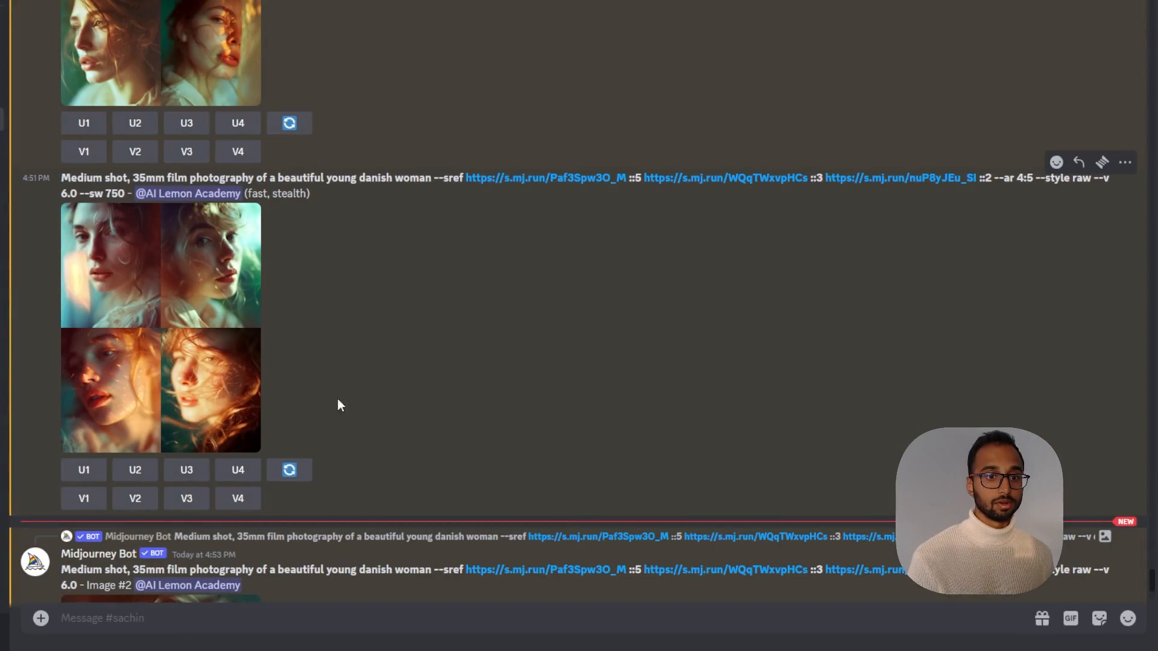
pyautogui.scroll(-2, 326, 395)
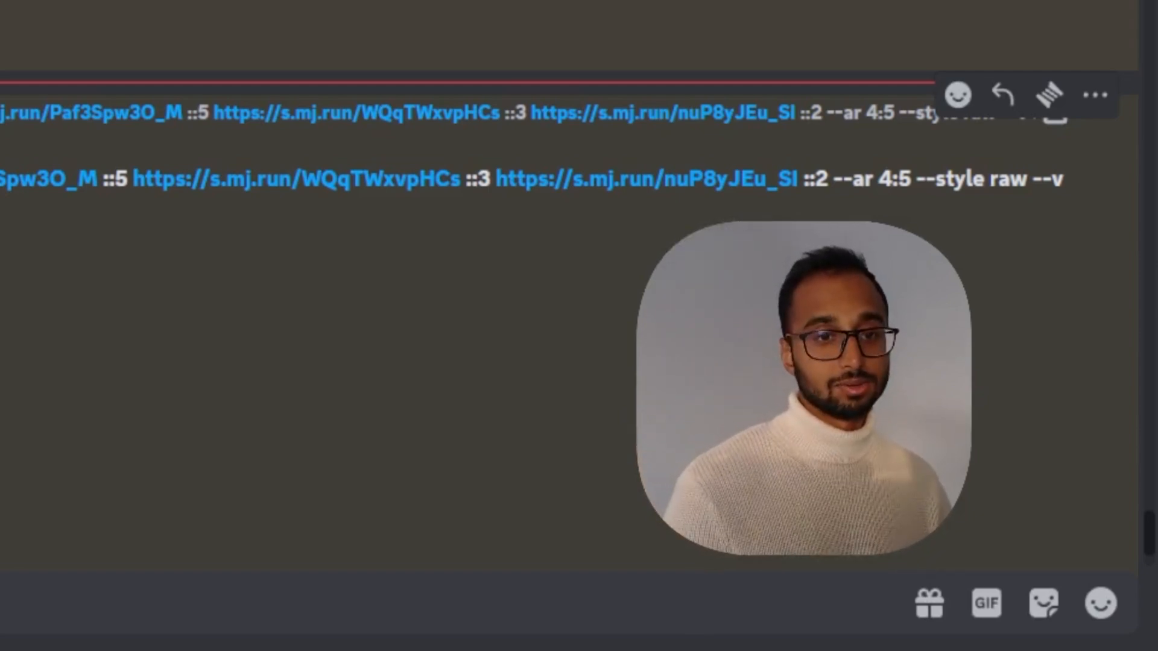
pyautogui.scroll(-3, 362, 302)
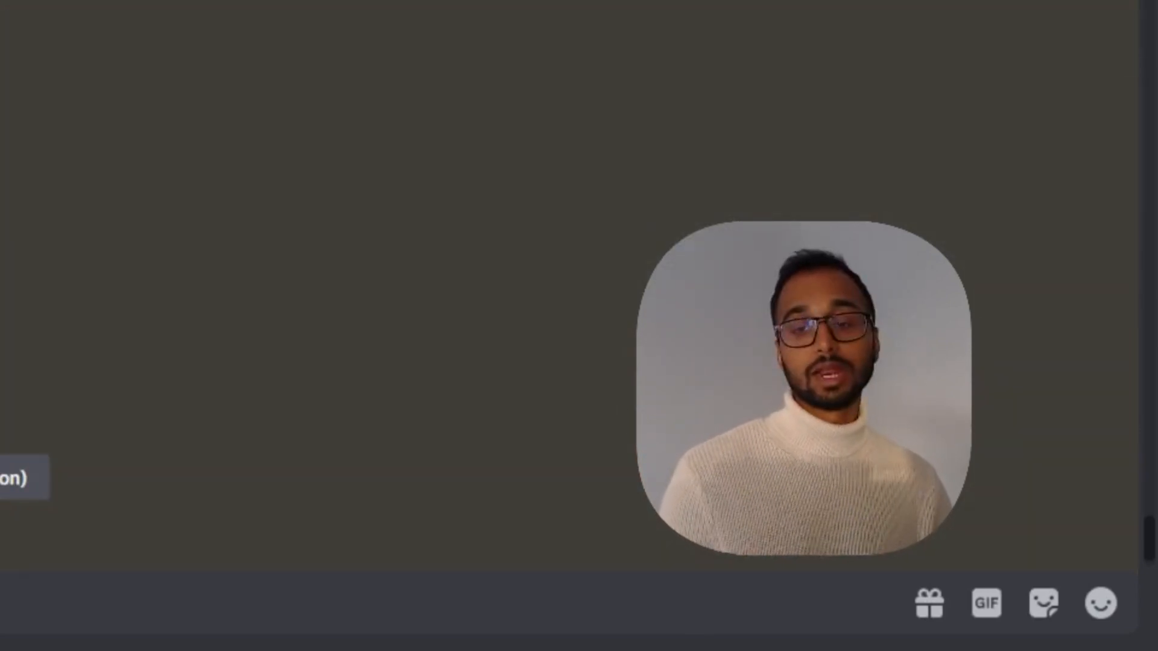